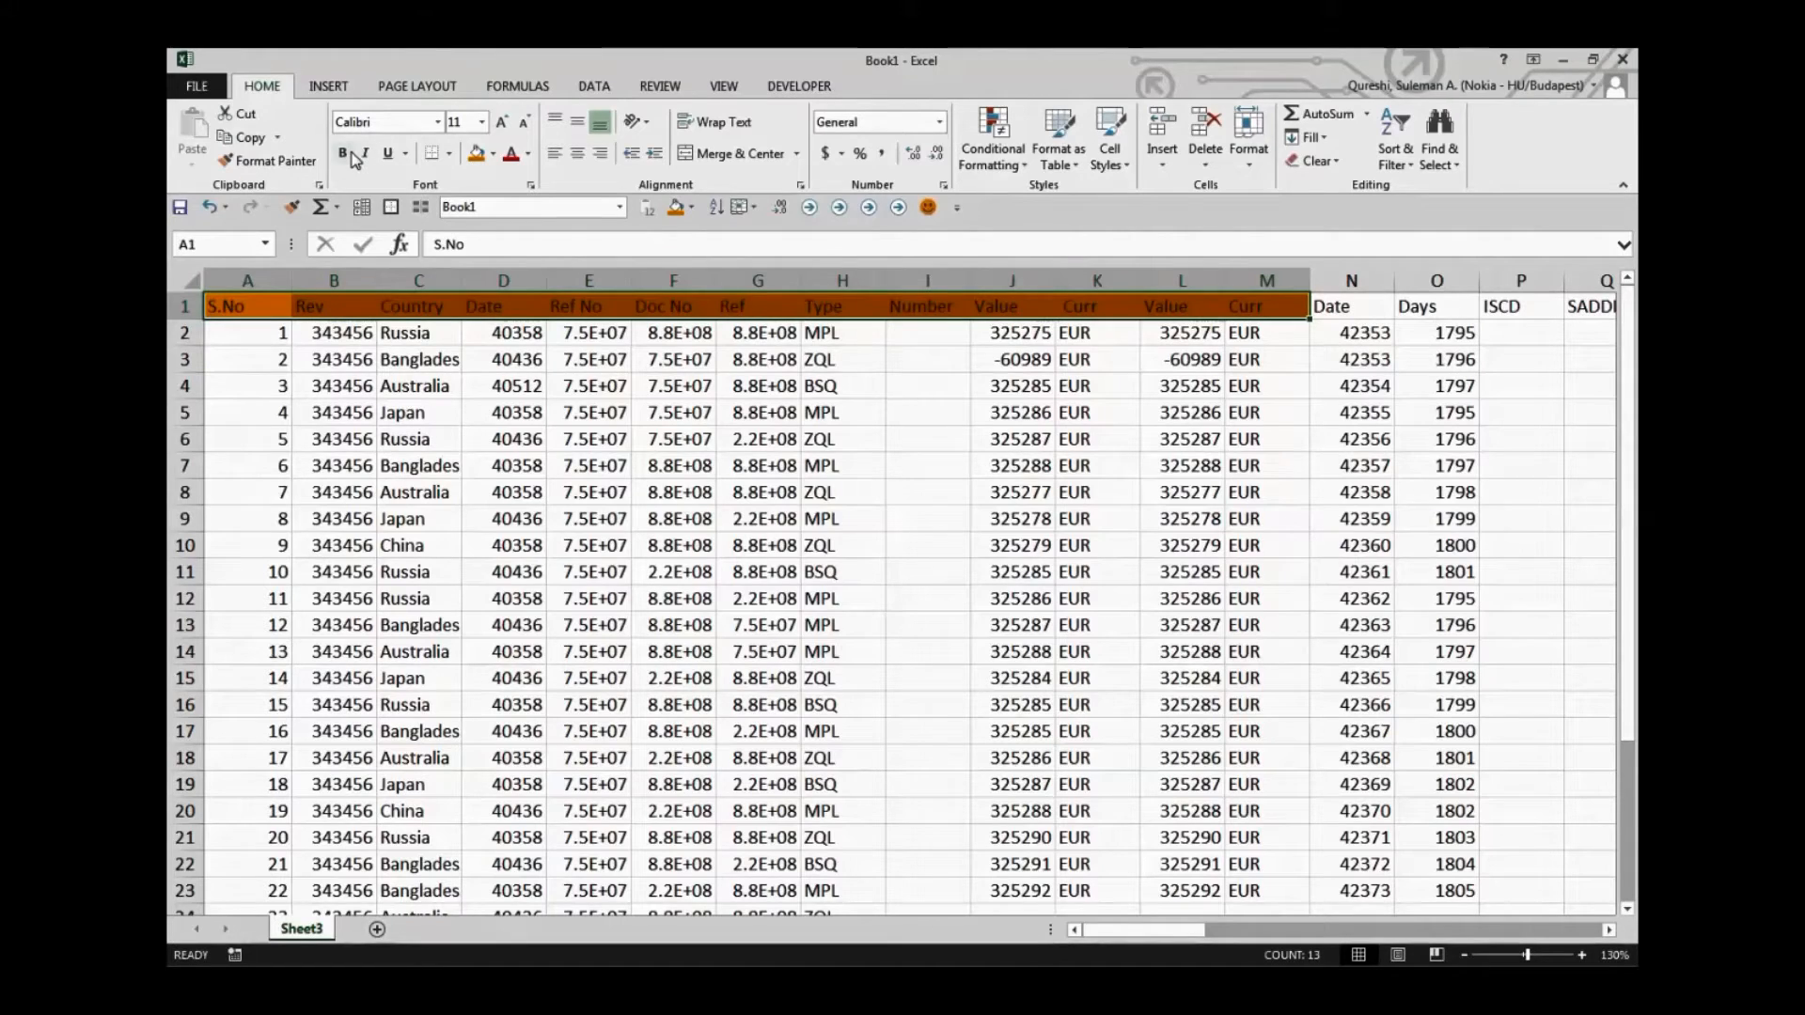
Fill the Country cells C2:C22 with the standard light blue colour
left_click(592, 466)
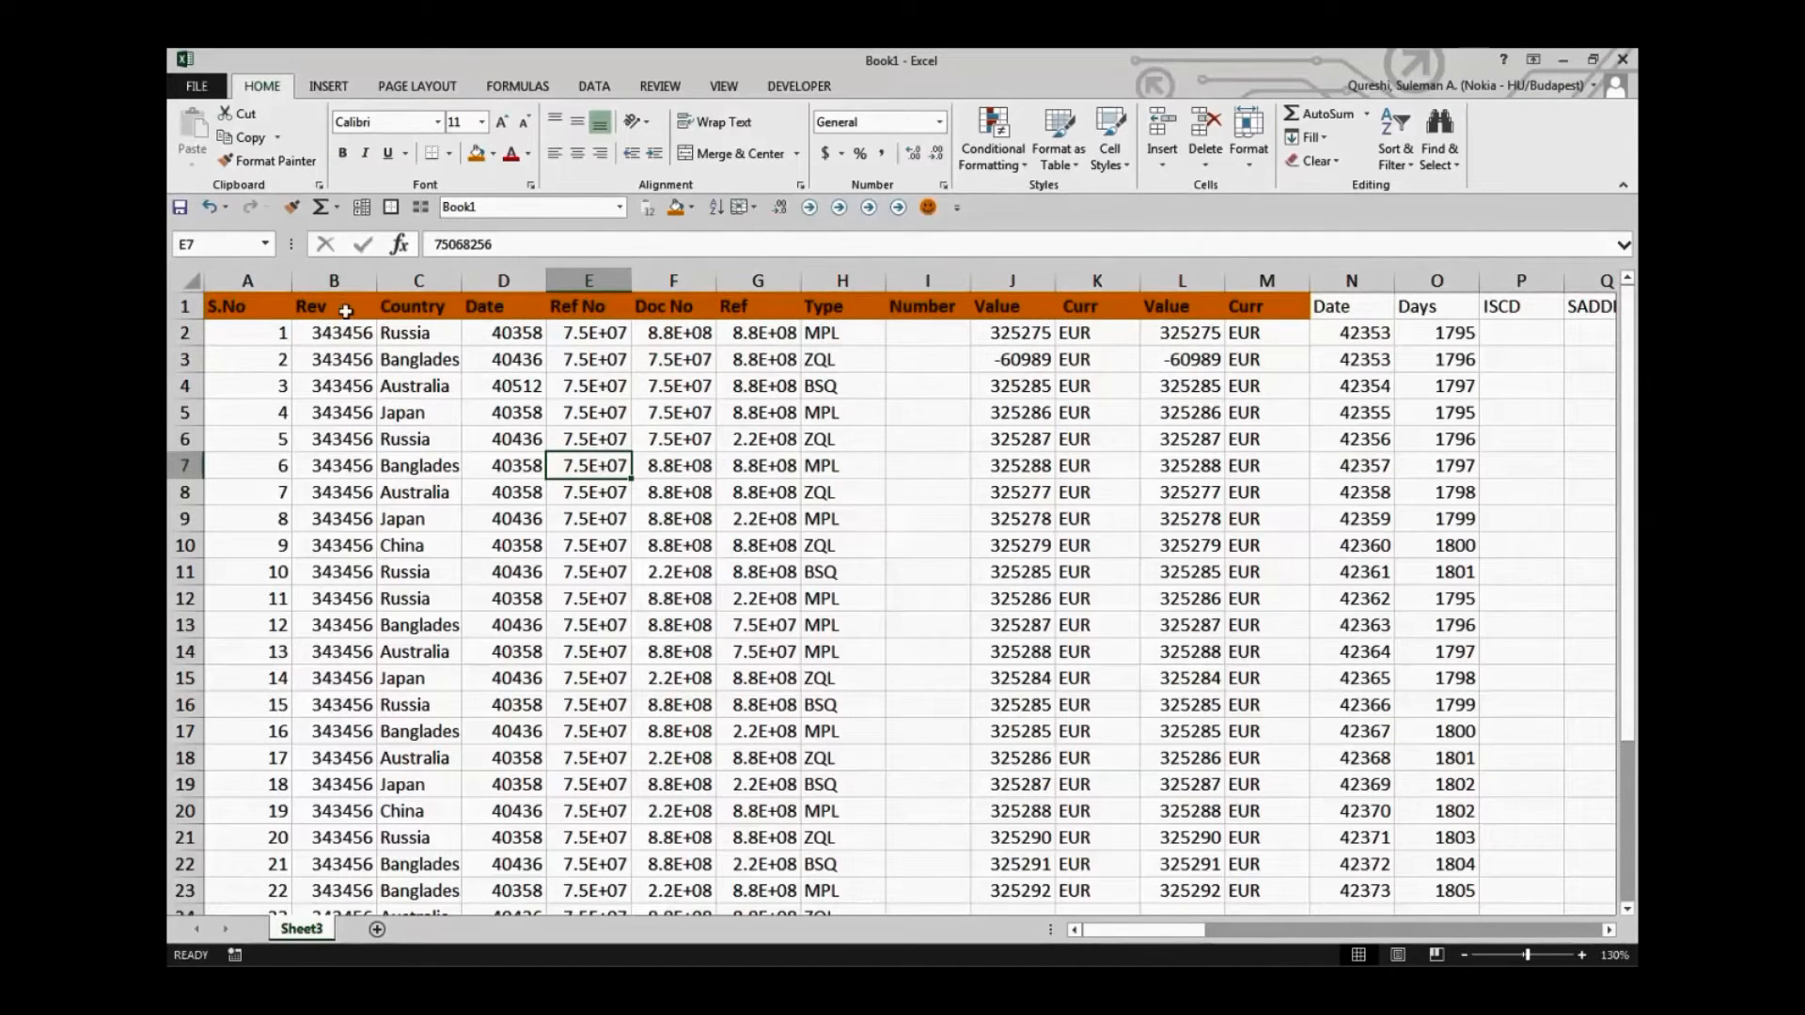
left_click_drag(386, 336, 423, 862)
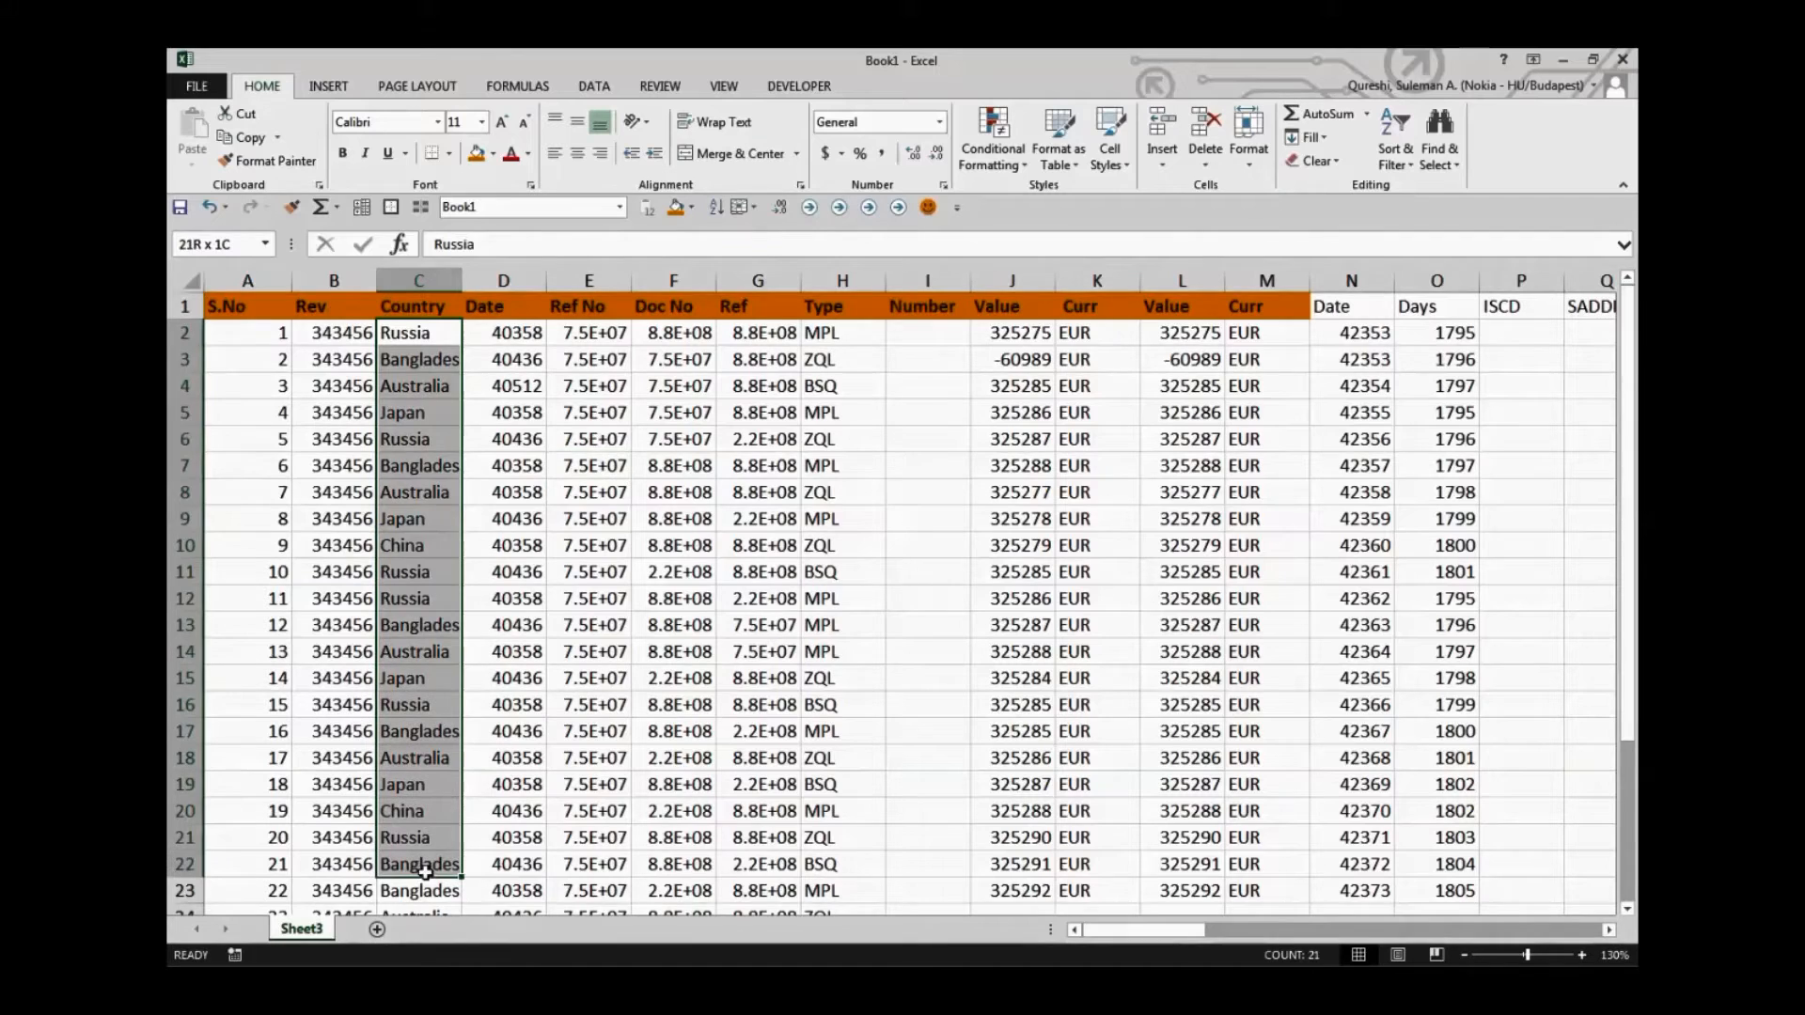
left_click(491, 156)
left_click(583, 285)
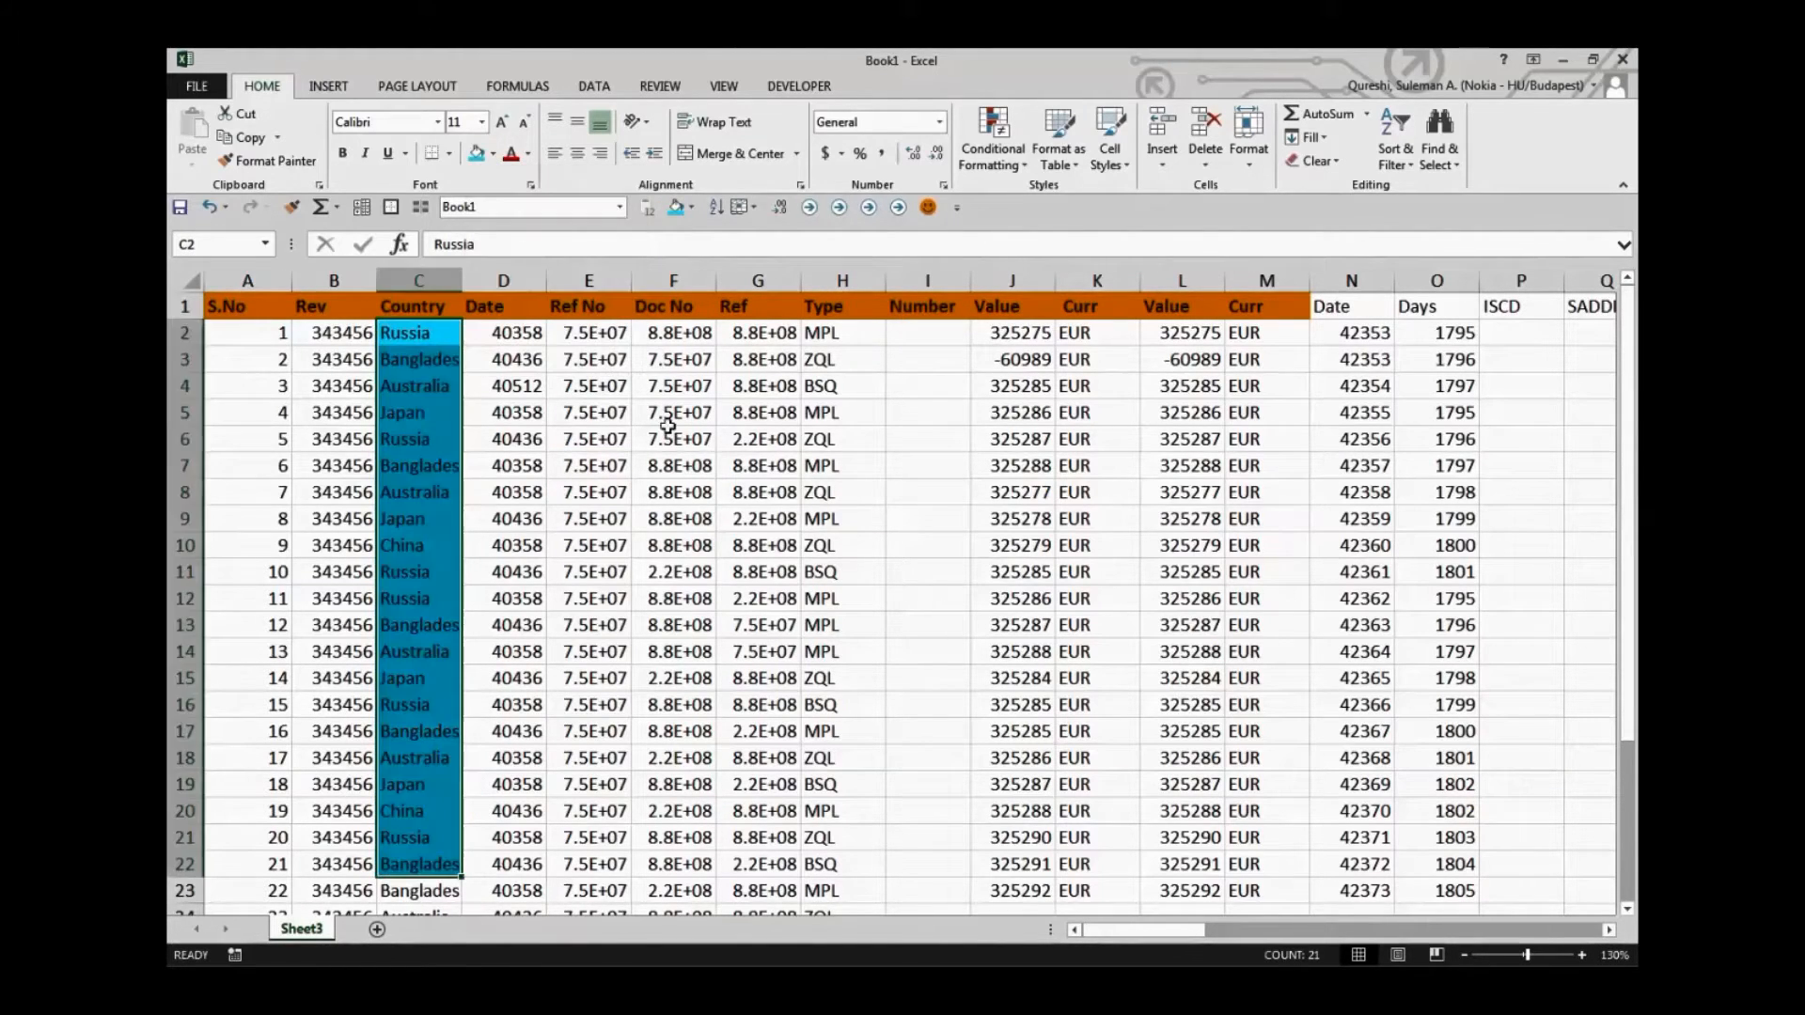
left_click(673, 518)
Fill the Value cells J2:J22 with a pale blue theme colour
left_click_drag(1054, 333, 1029, 865)
left_click(492, 153)
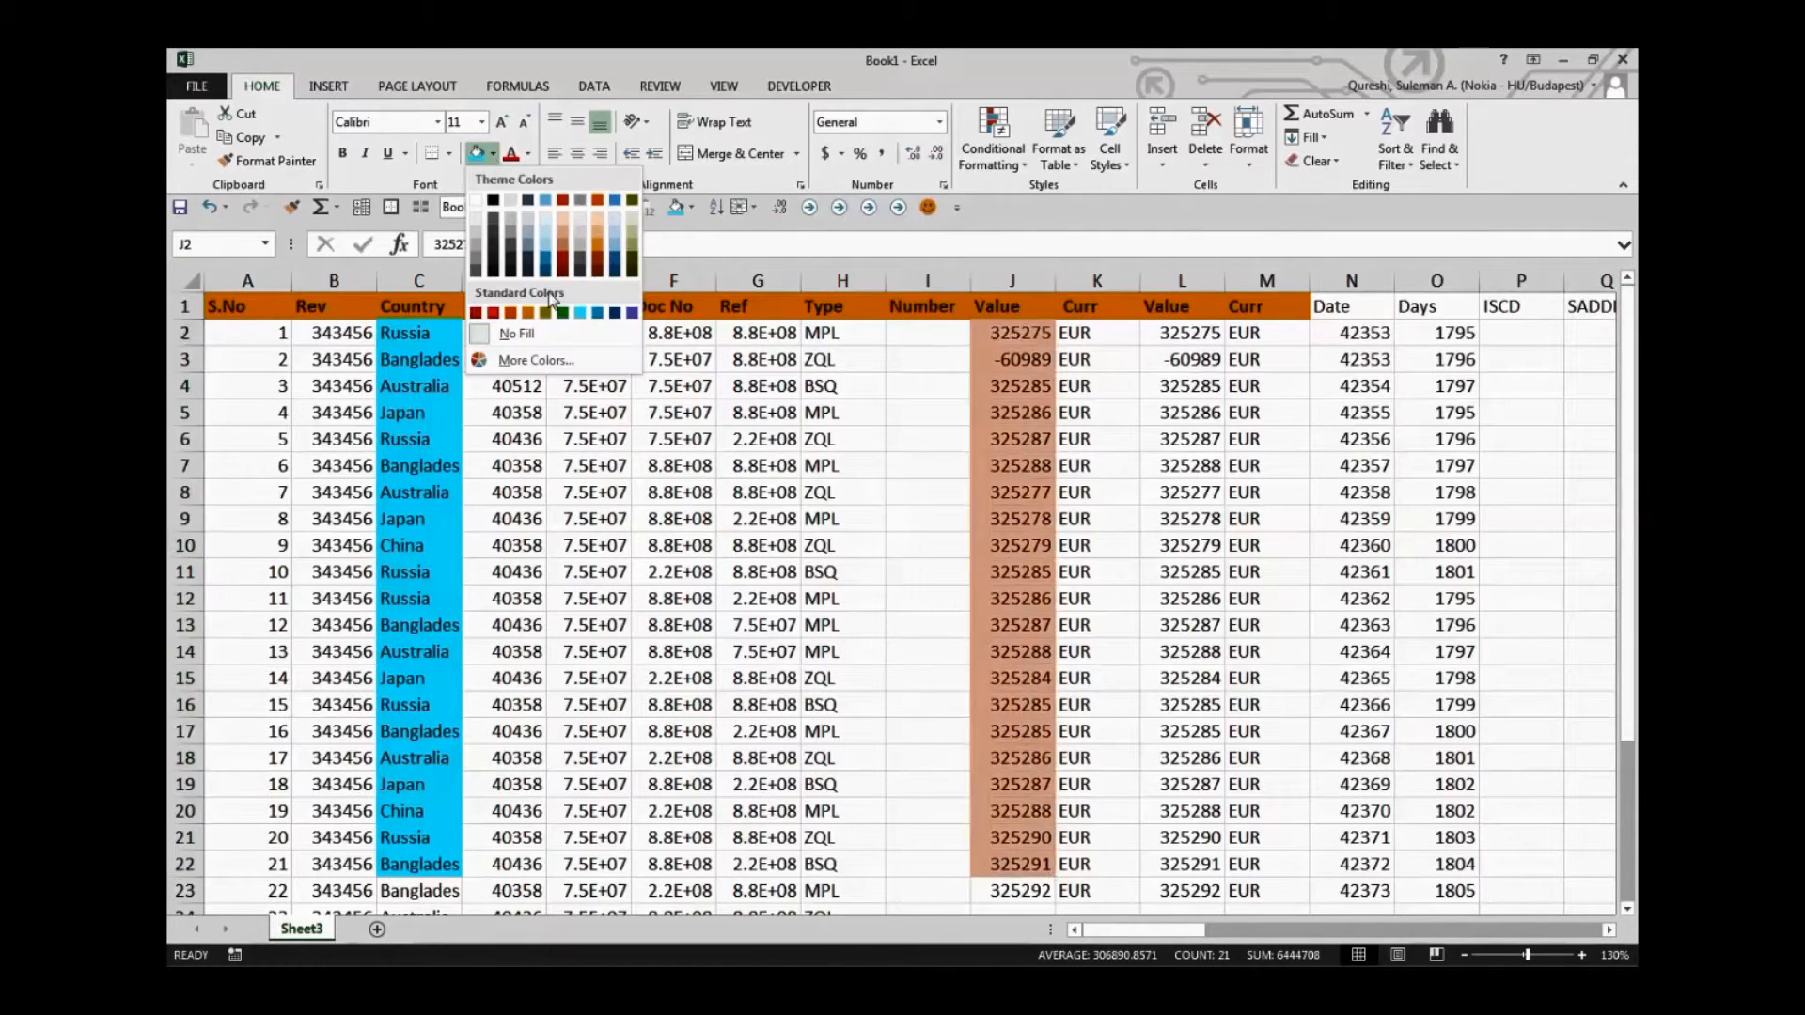
left_click(545, 246)
left_click(757, 439)
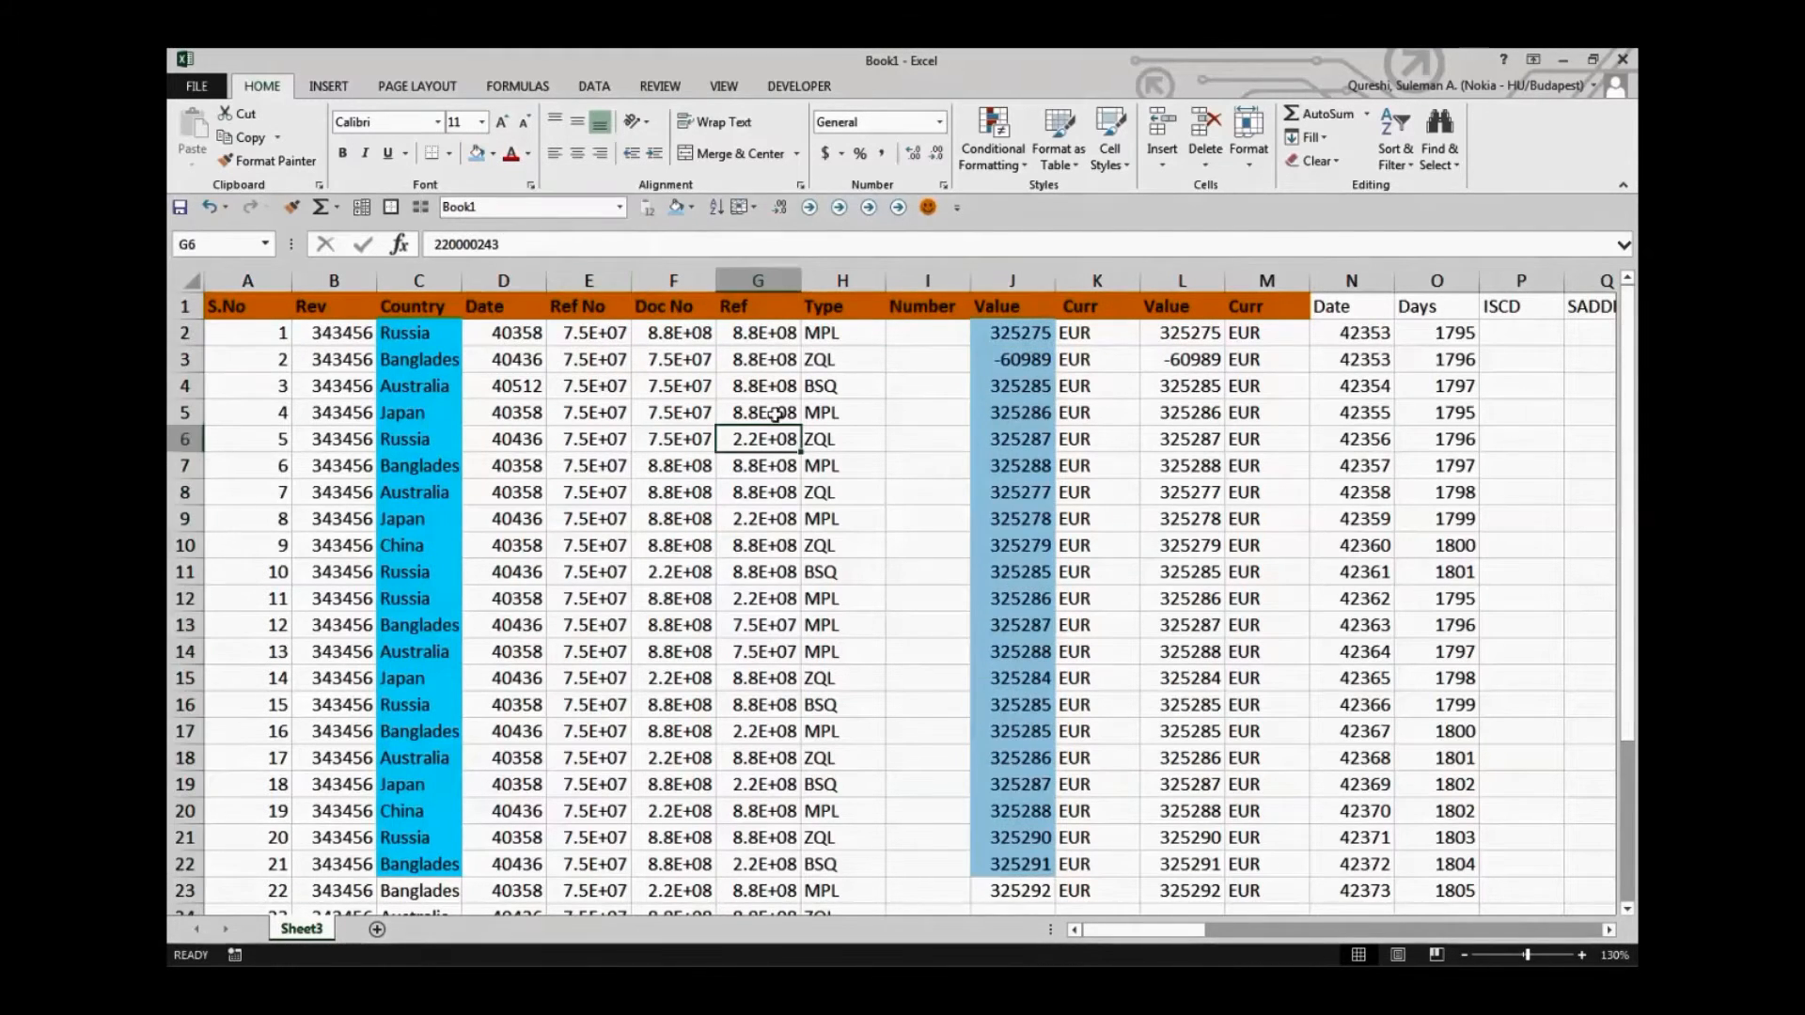
Autofit the Ref column G and the Country column C, and widen the Rev column B
double_click(800, 273)
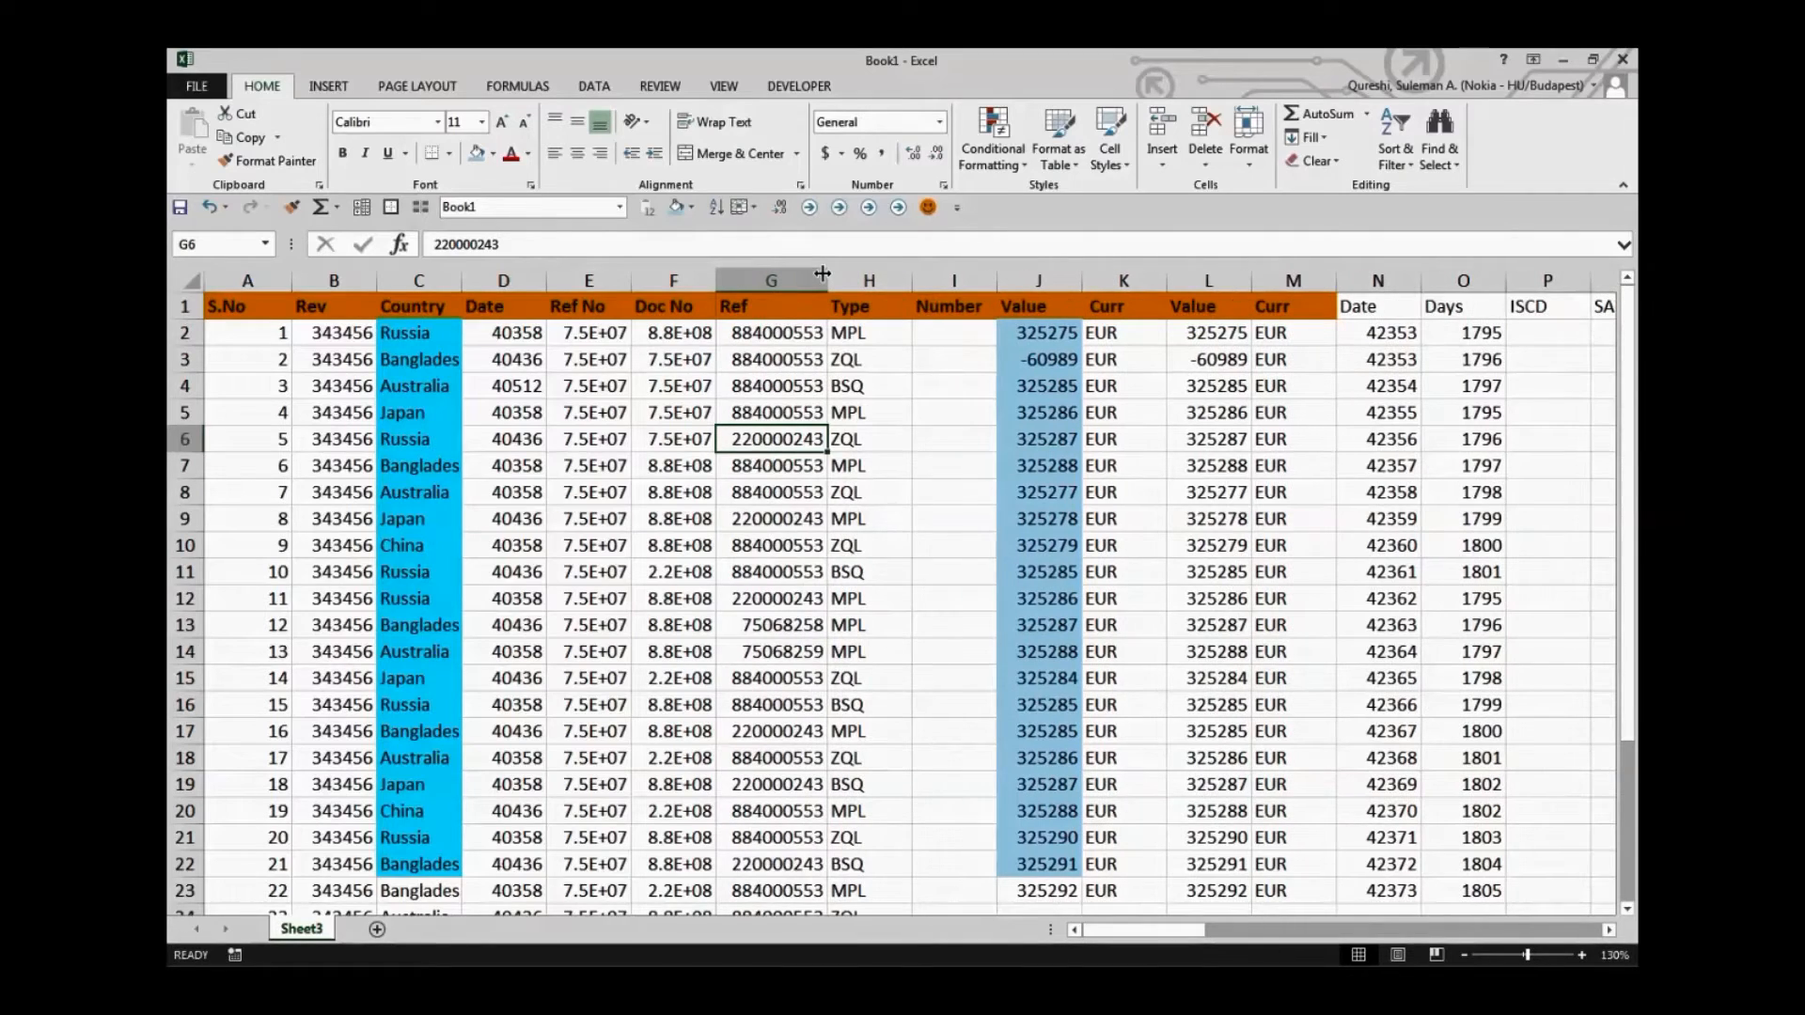
double_click(461, 275)
left_click_drag(377, 278, 414, 279)
left_click(926, 576)
Slightly widen the second Value column L
scroll(1081, 658, "right", 6)
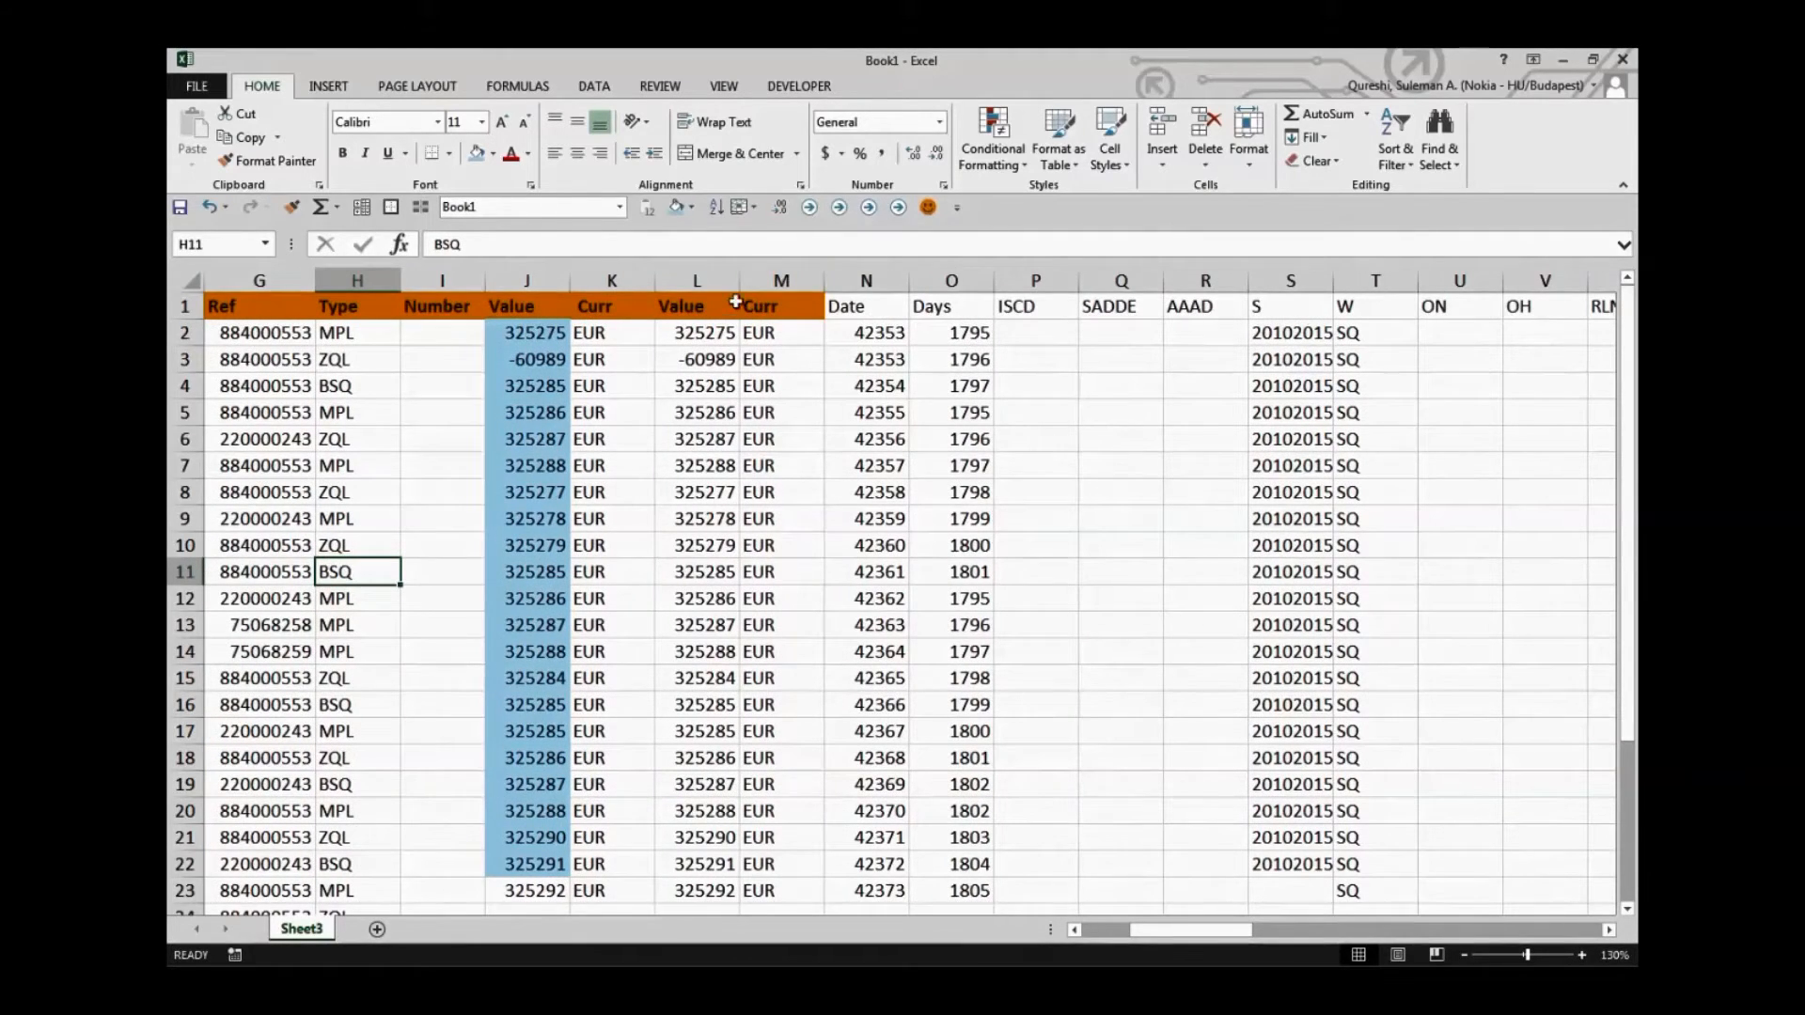
left_click_drag(739, 281, 745, 281)
left_click(893, 503)
left_click_drag(894, 506, 896, 517)
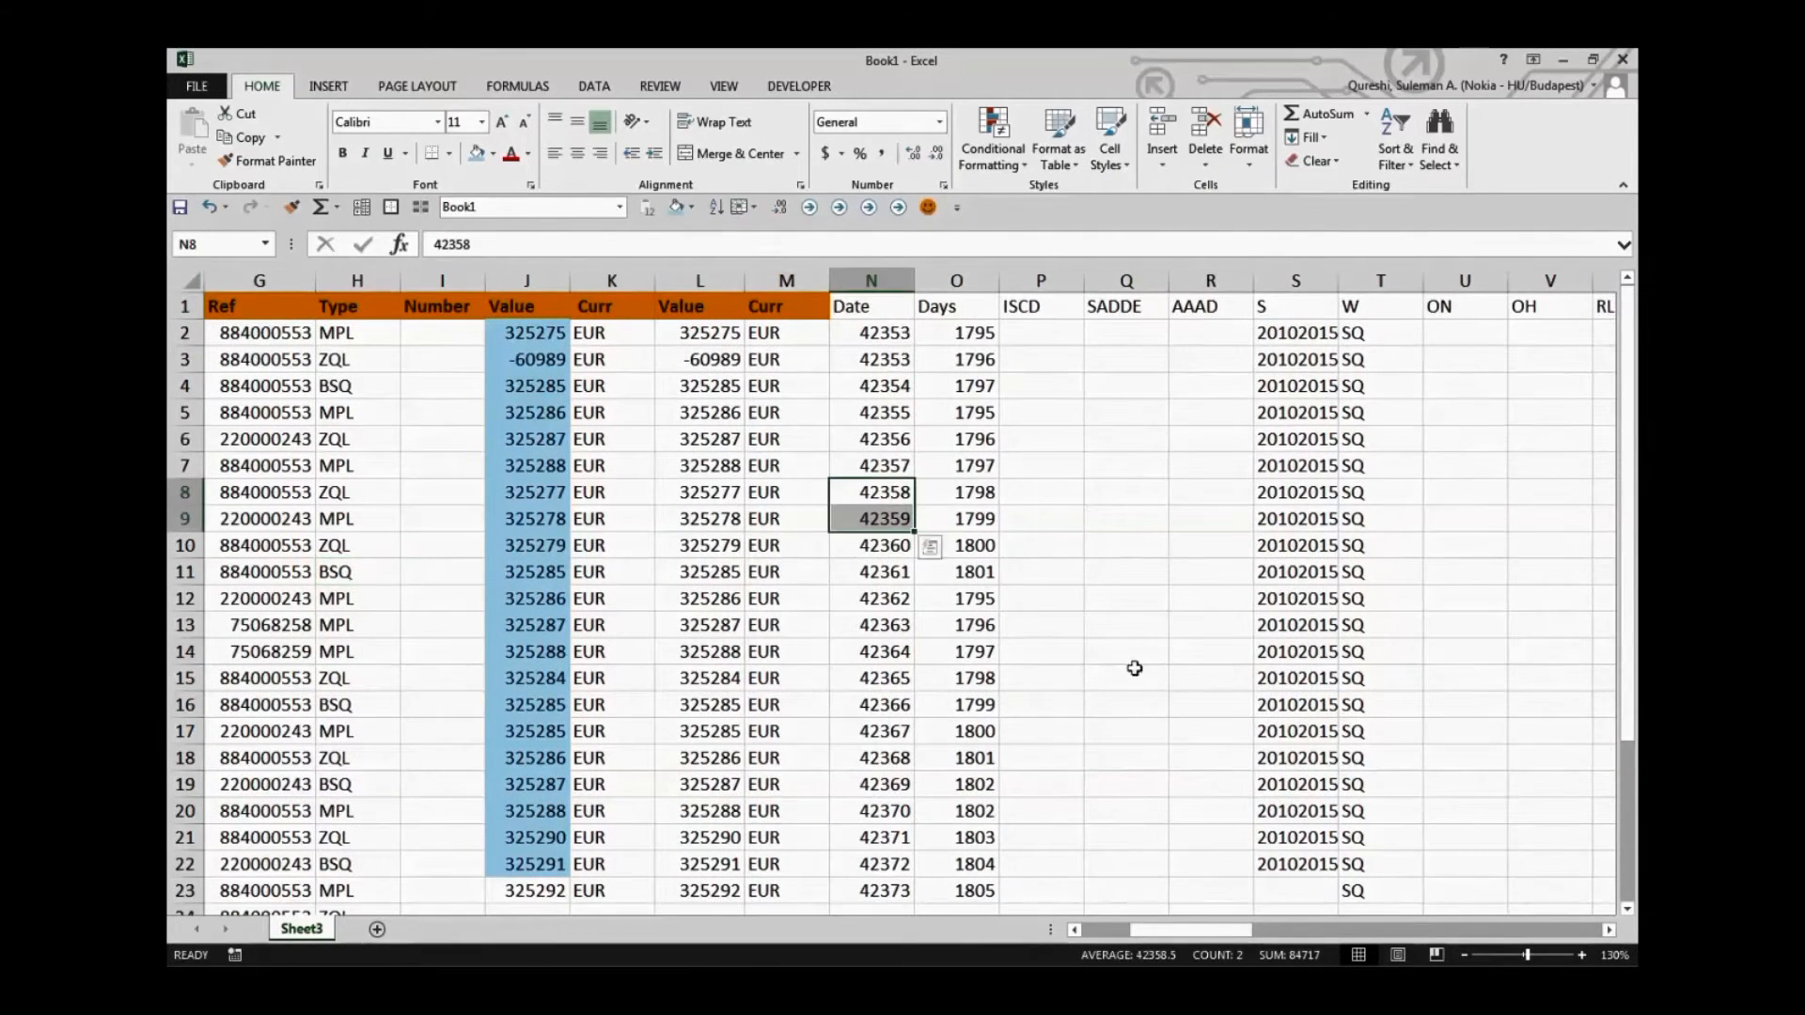
left_click(1290, 785)
left_click_drag(1247, 931, 1190, 934)
left_click(637, 572)
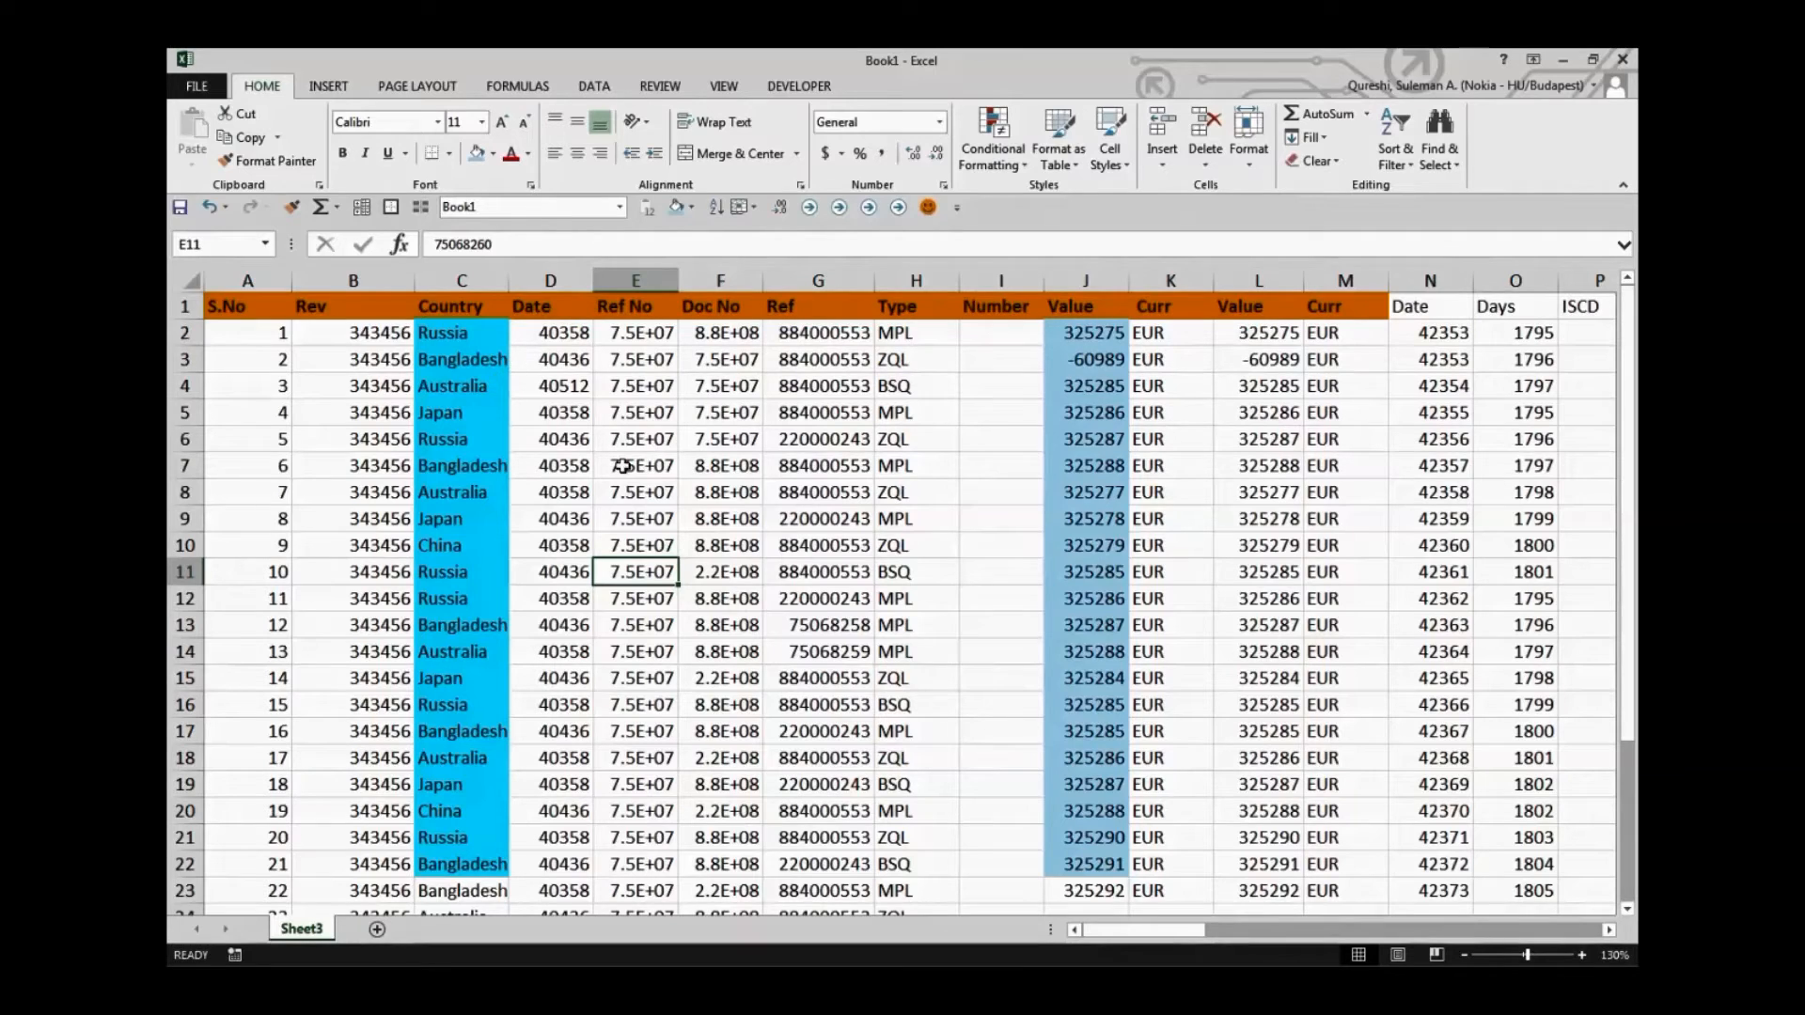
Undo all manual formatting on the sheet, including column widths, cell fills and the bold orange header row
key("ctrl+z")
key("ctrl+z")
key("ctrl+z")
key("ctrl+z")
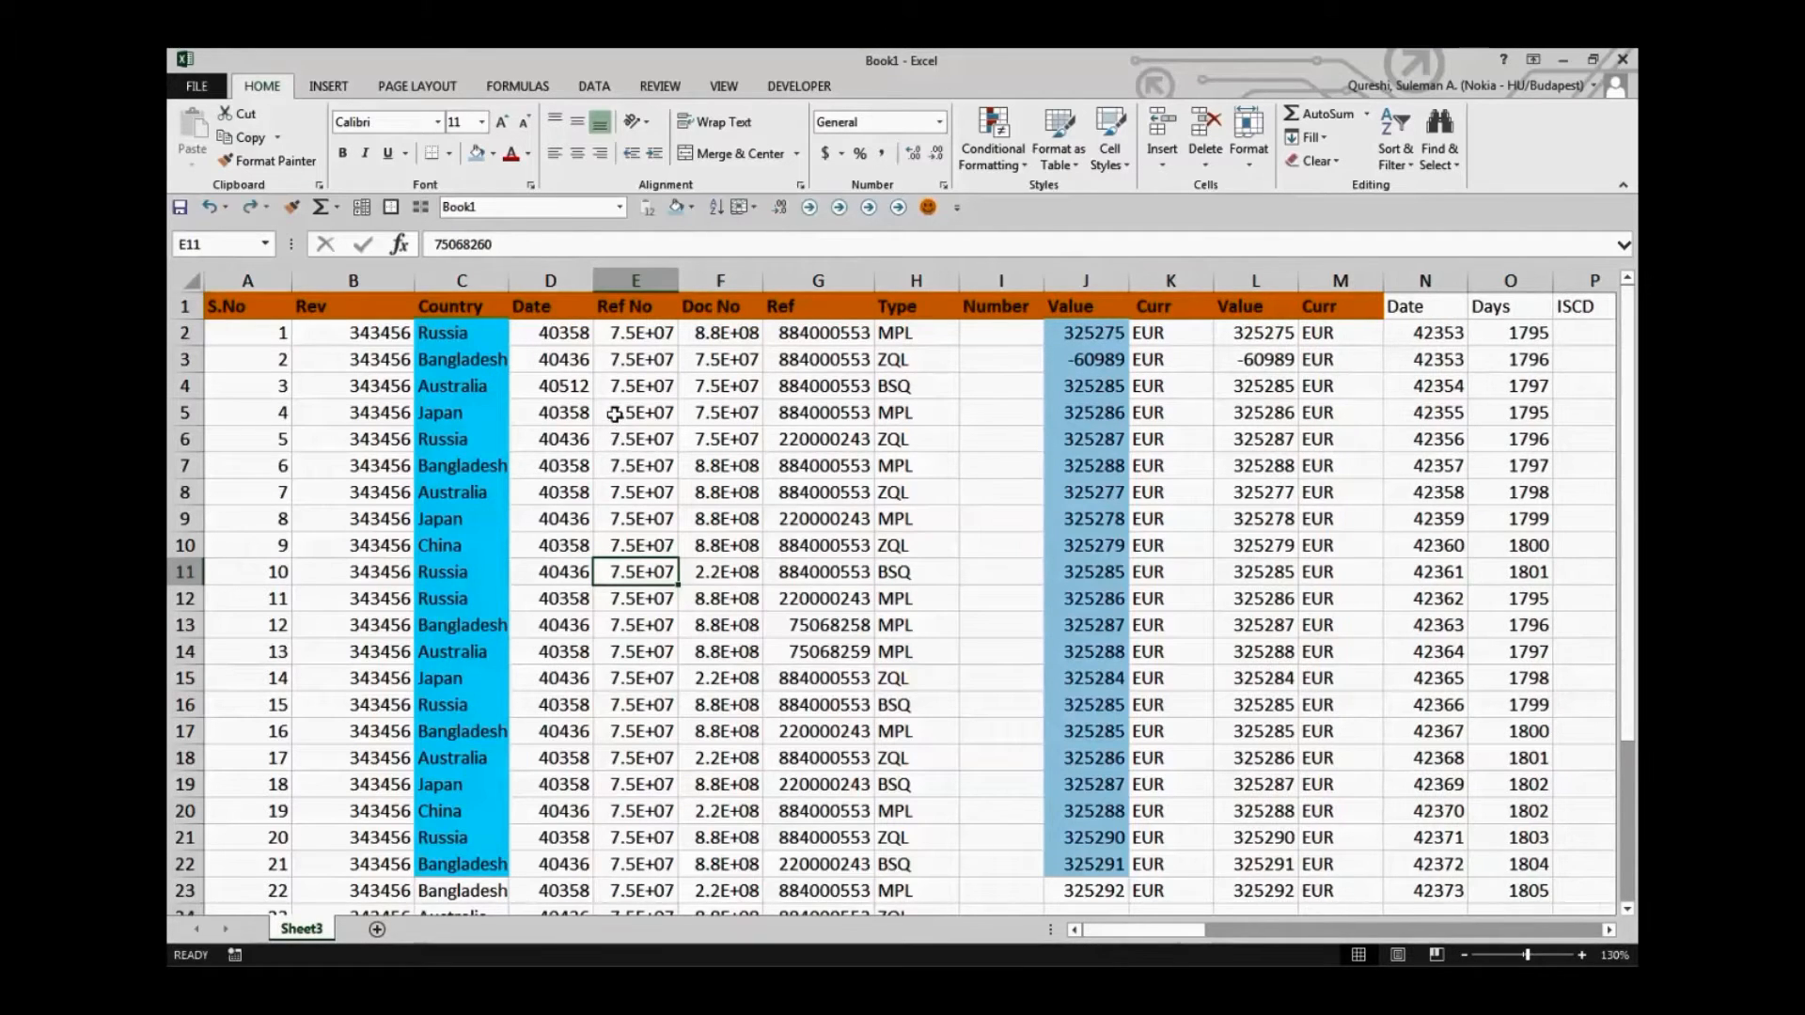
key("ctrl+z")
key("ctrl+z")
key("ctrl+z")
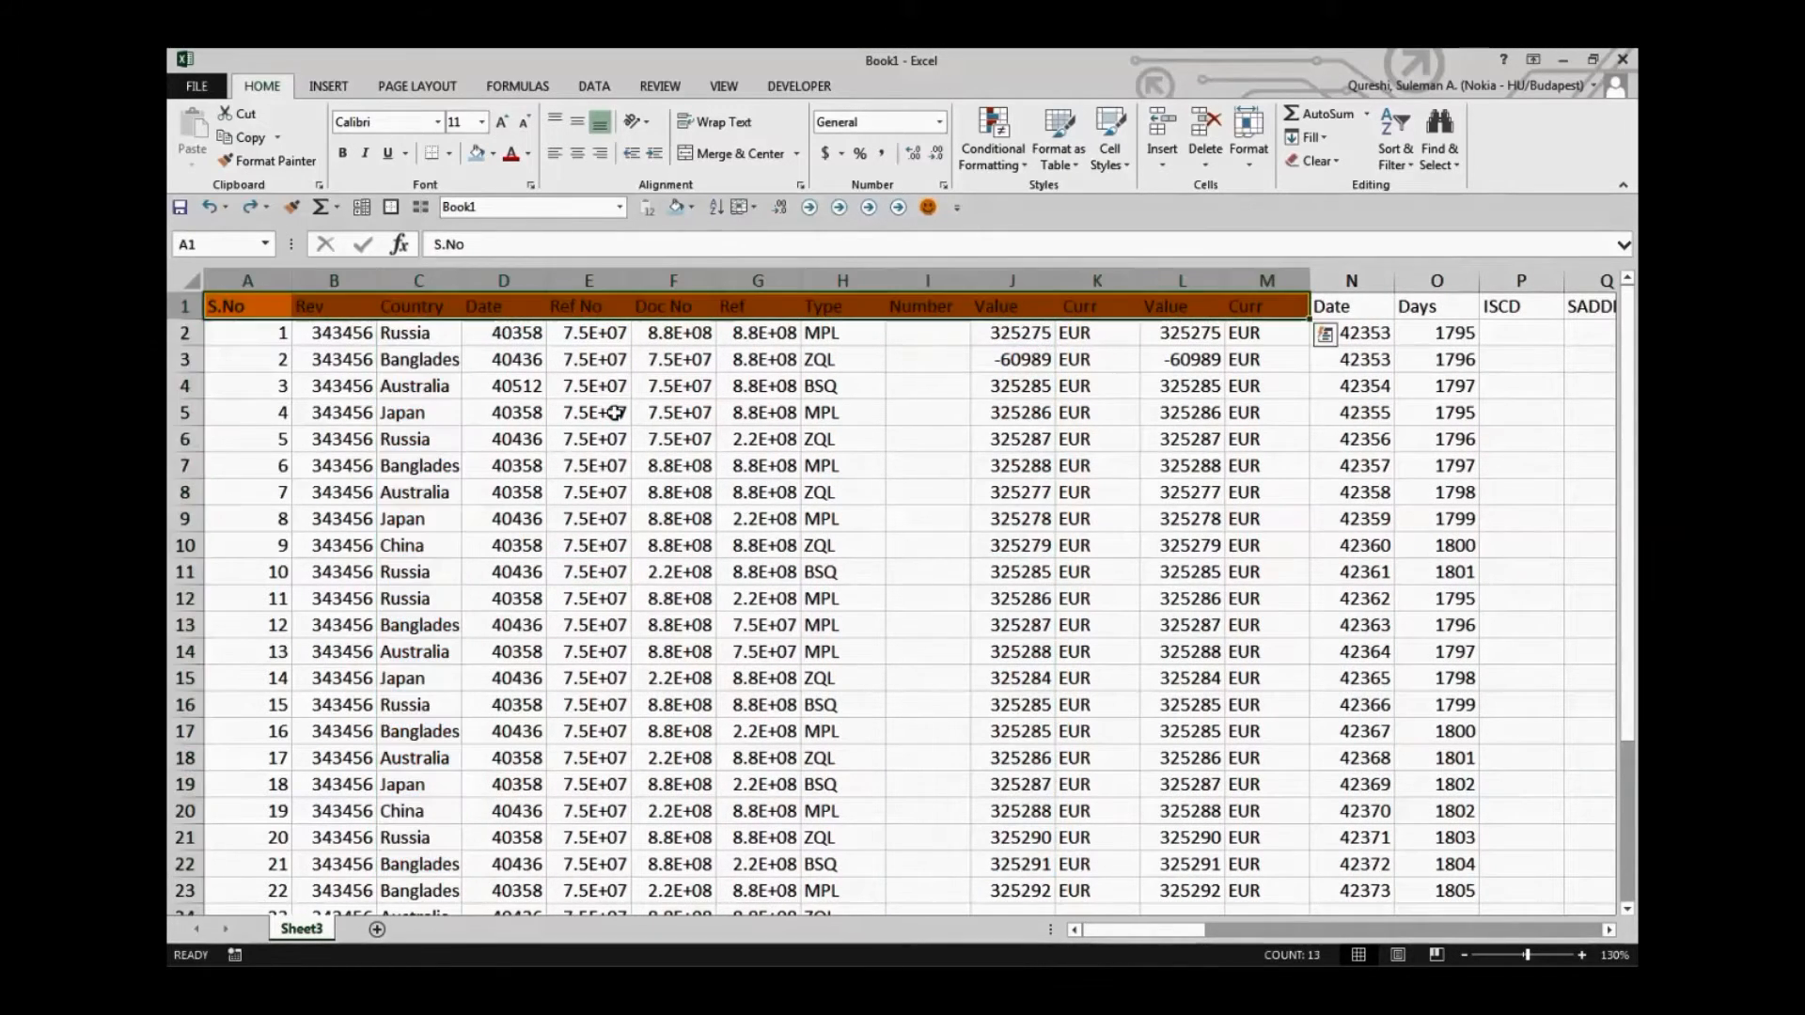
left_click(616, 416)
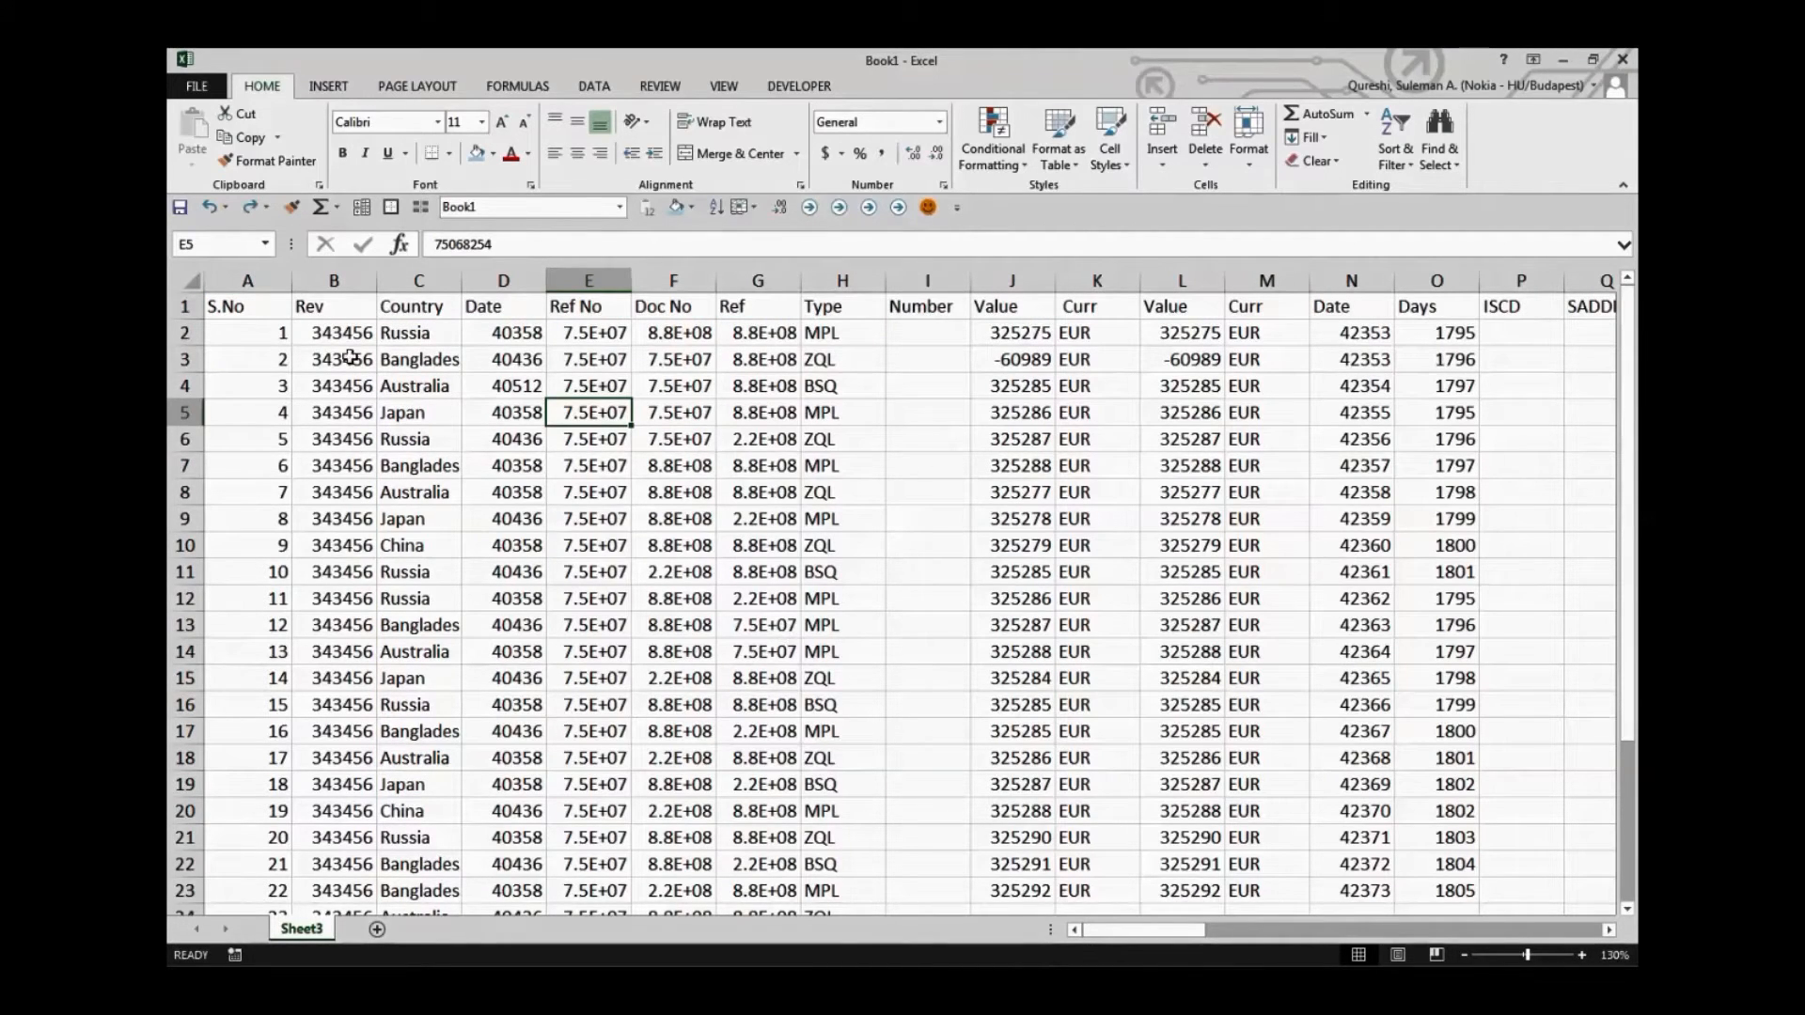
Run the custom formatting macro on Sheet3 starting from cell A1 and review the formatted table from its first column
left_click(270, 320)
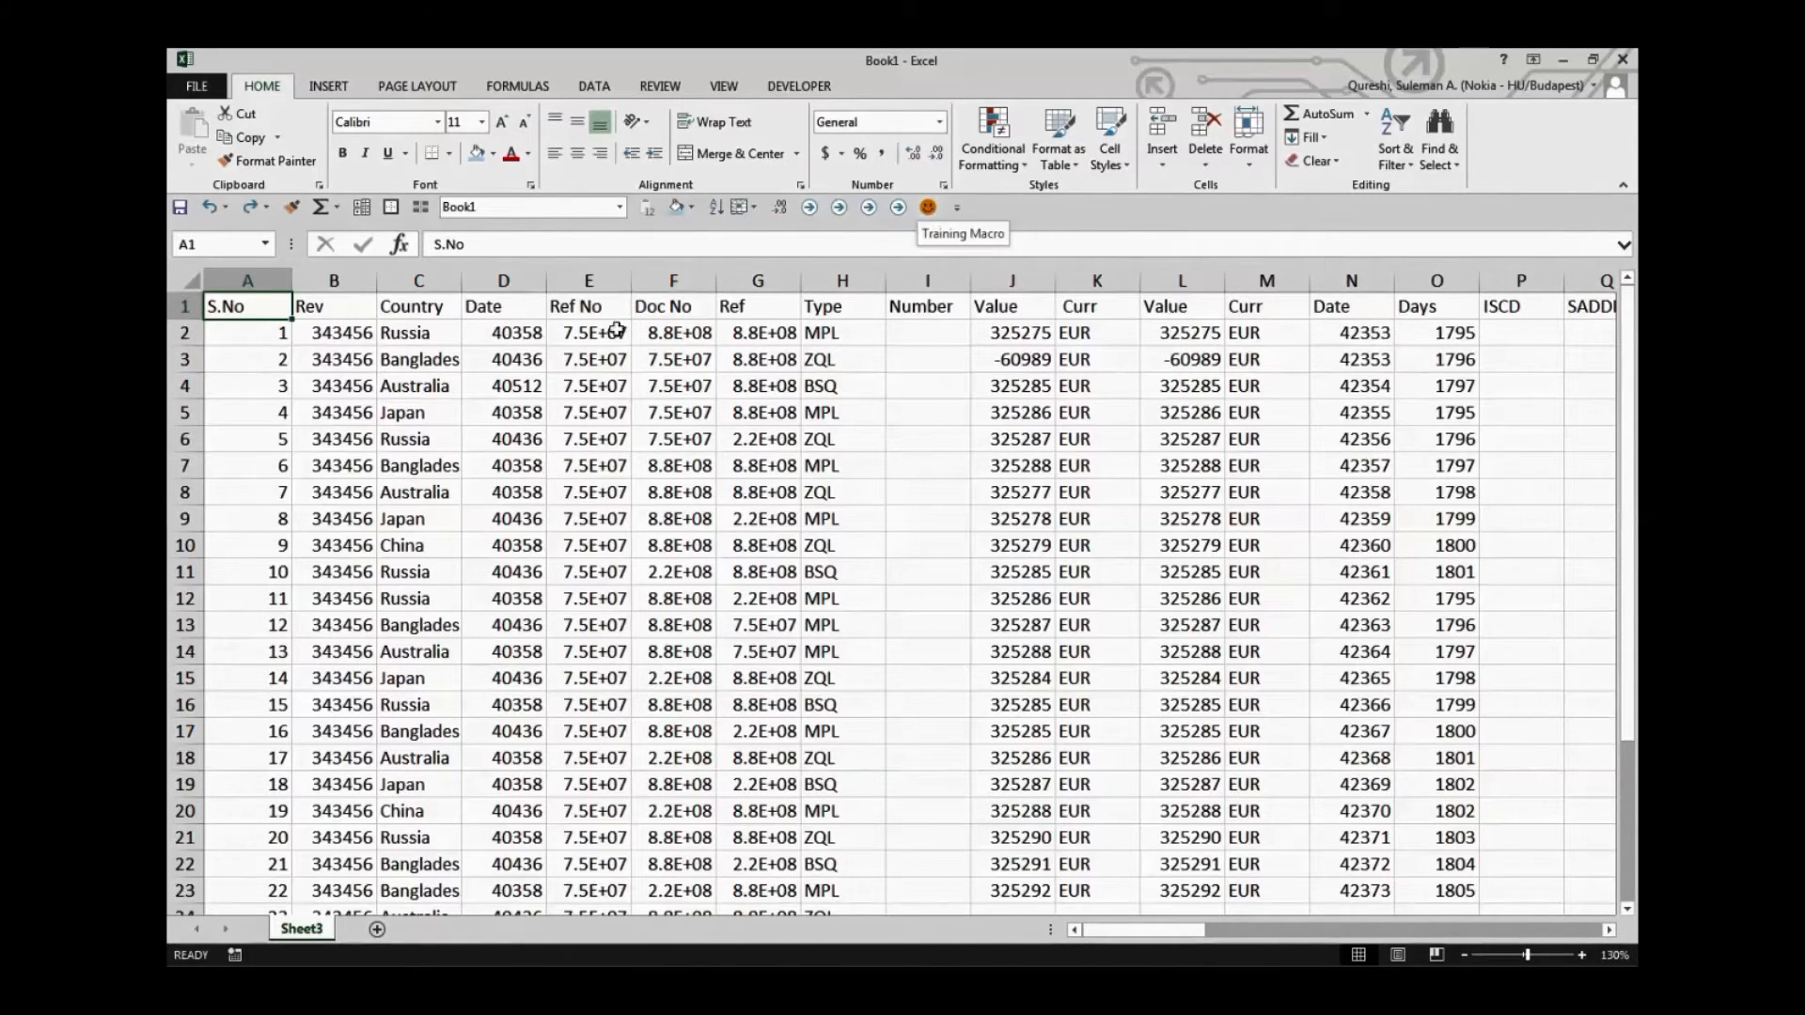
left_click(926, 209)
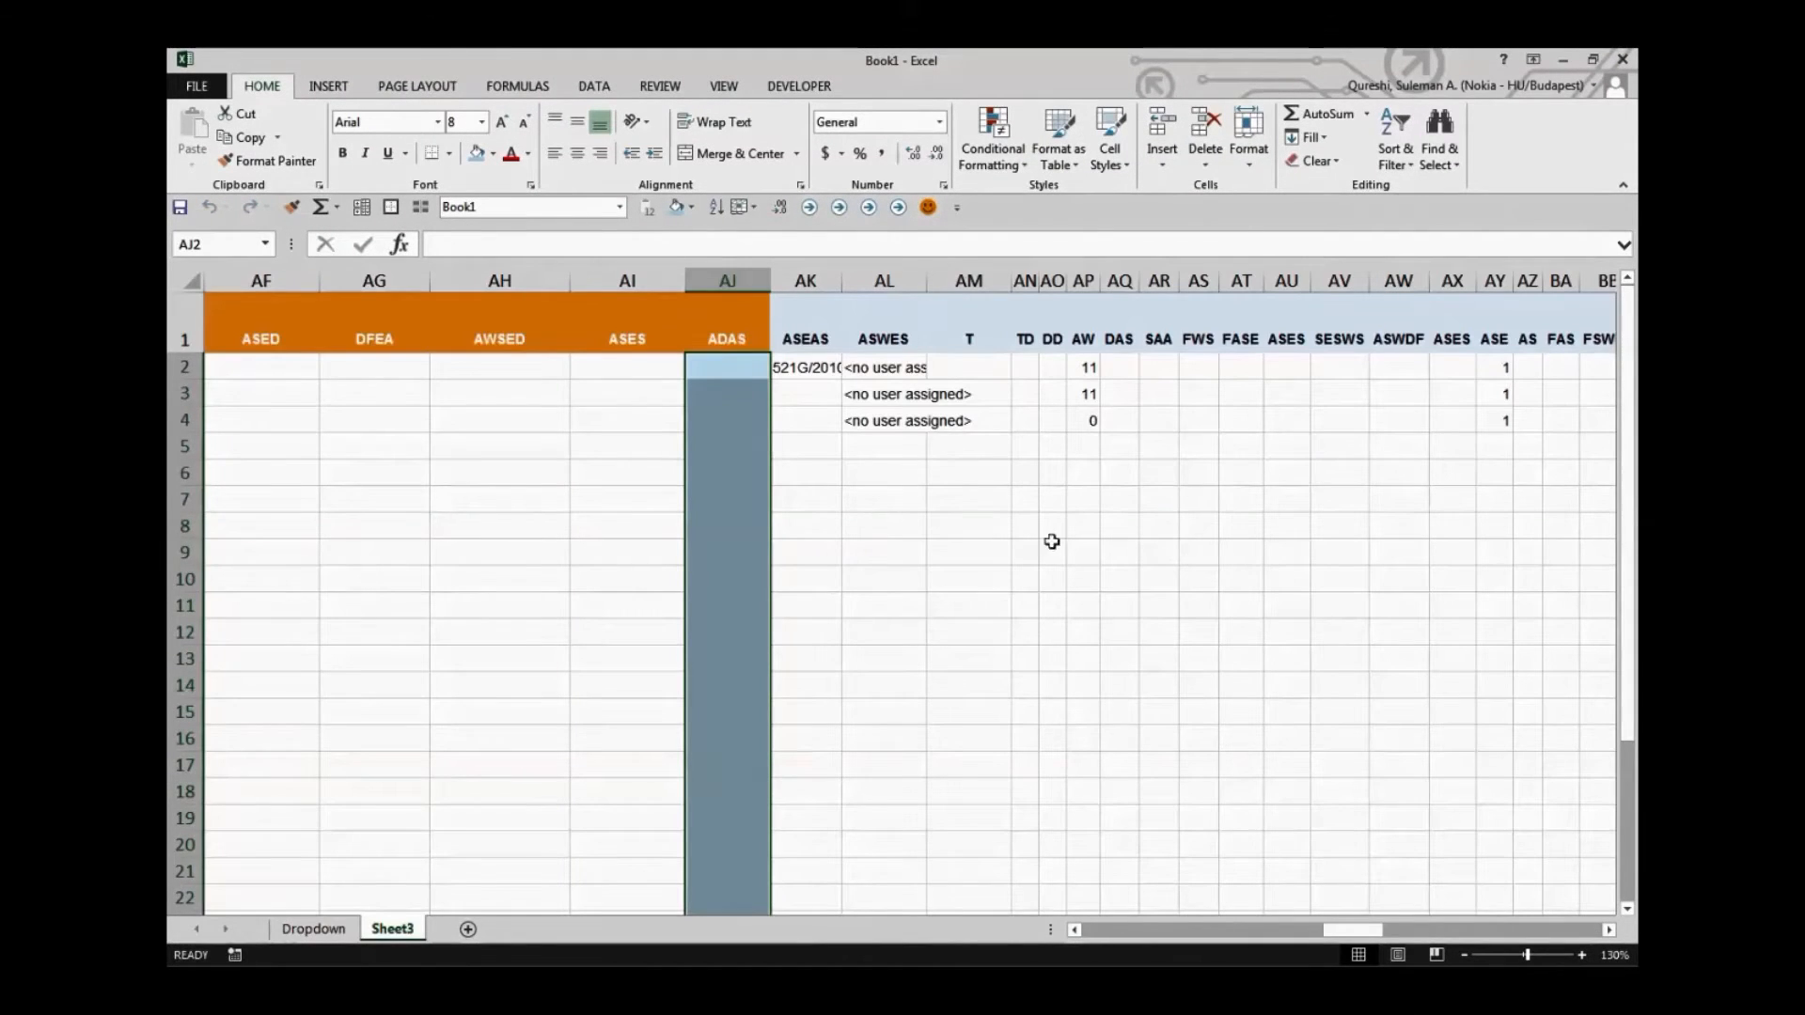
left_click_drag(1354, 929, 1042, 926)
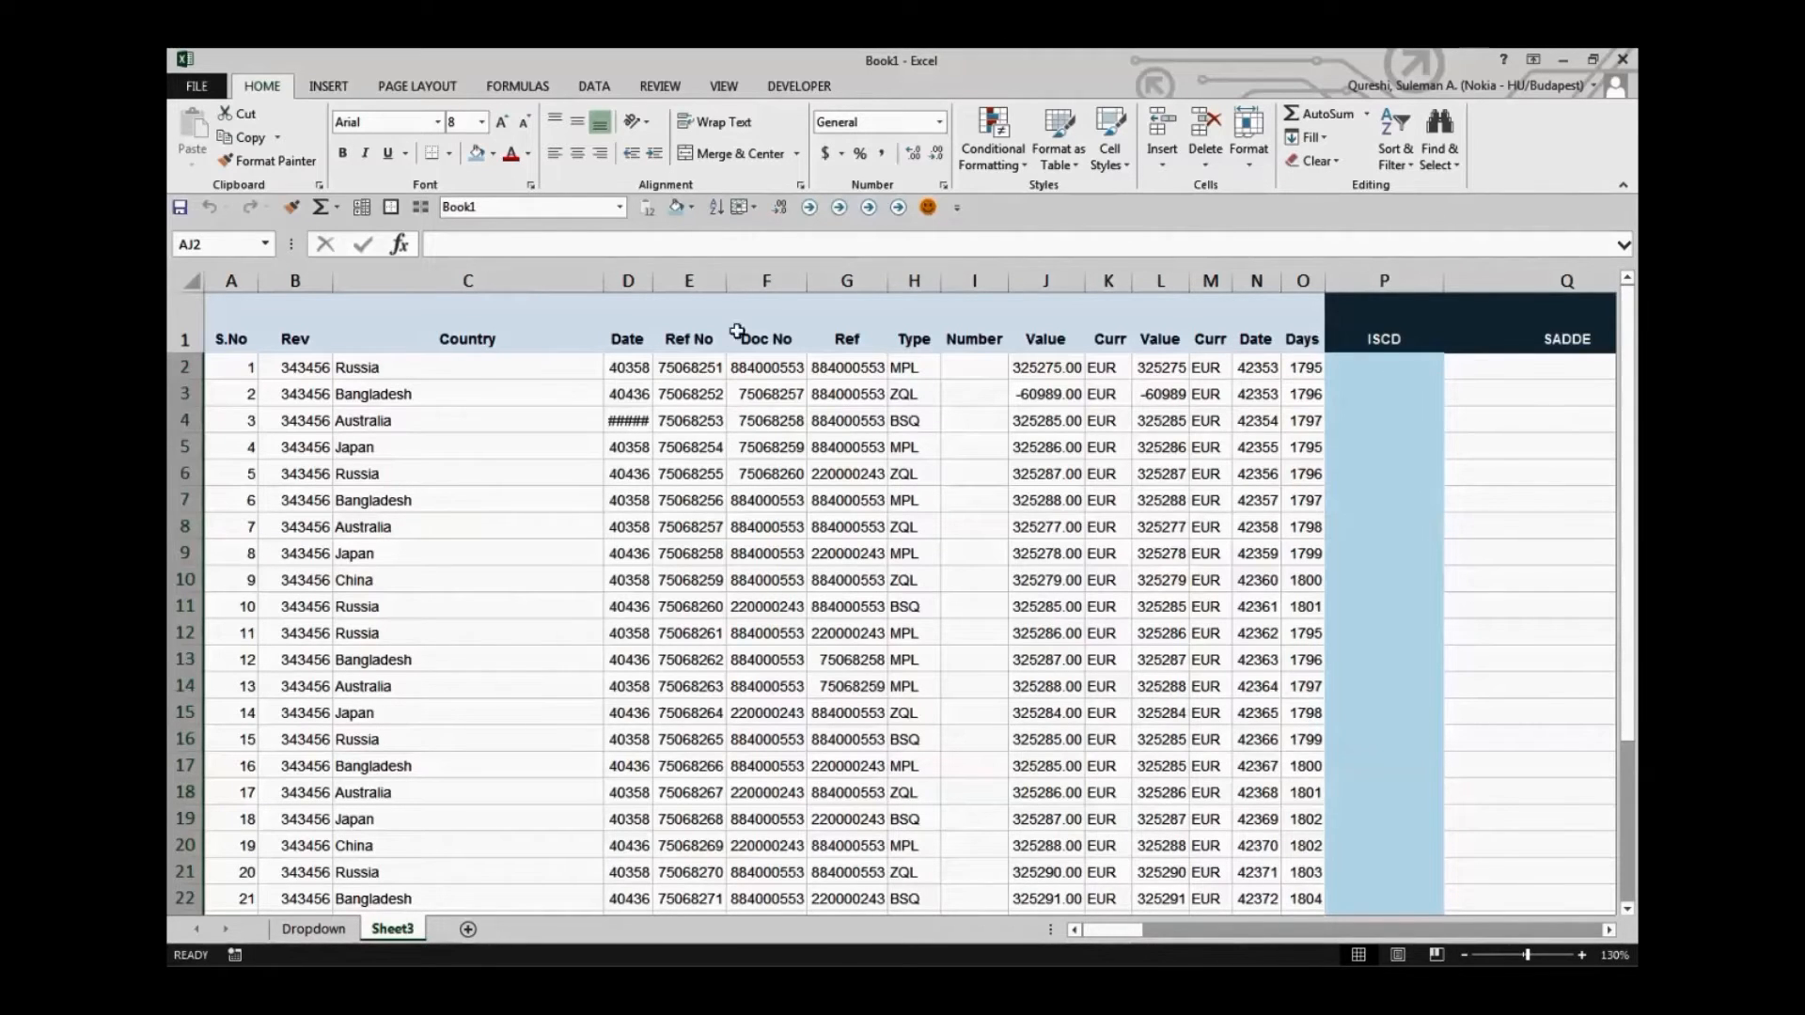
left_click_drag(1133, 931, 936, 883)
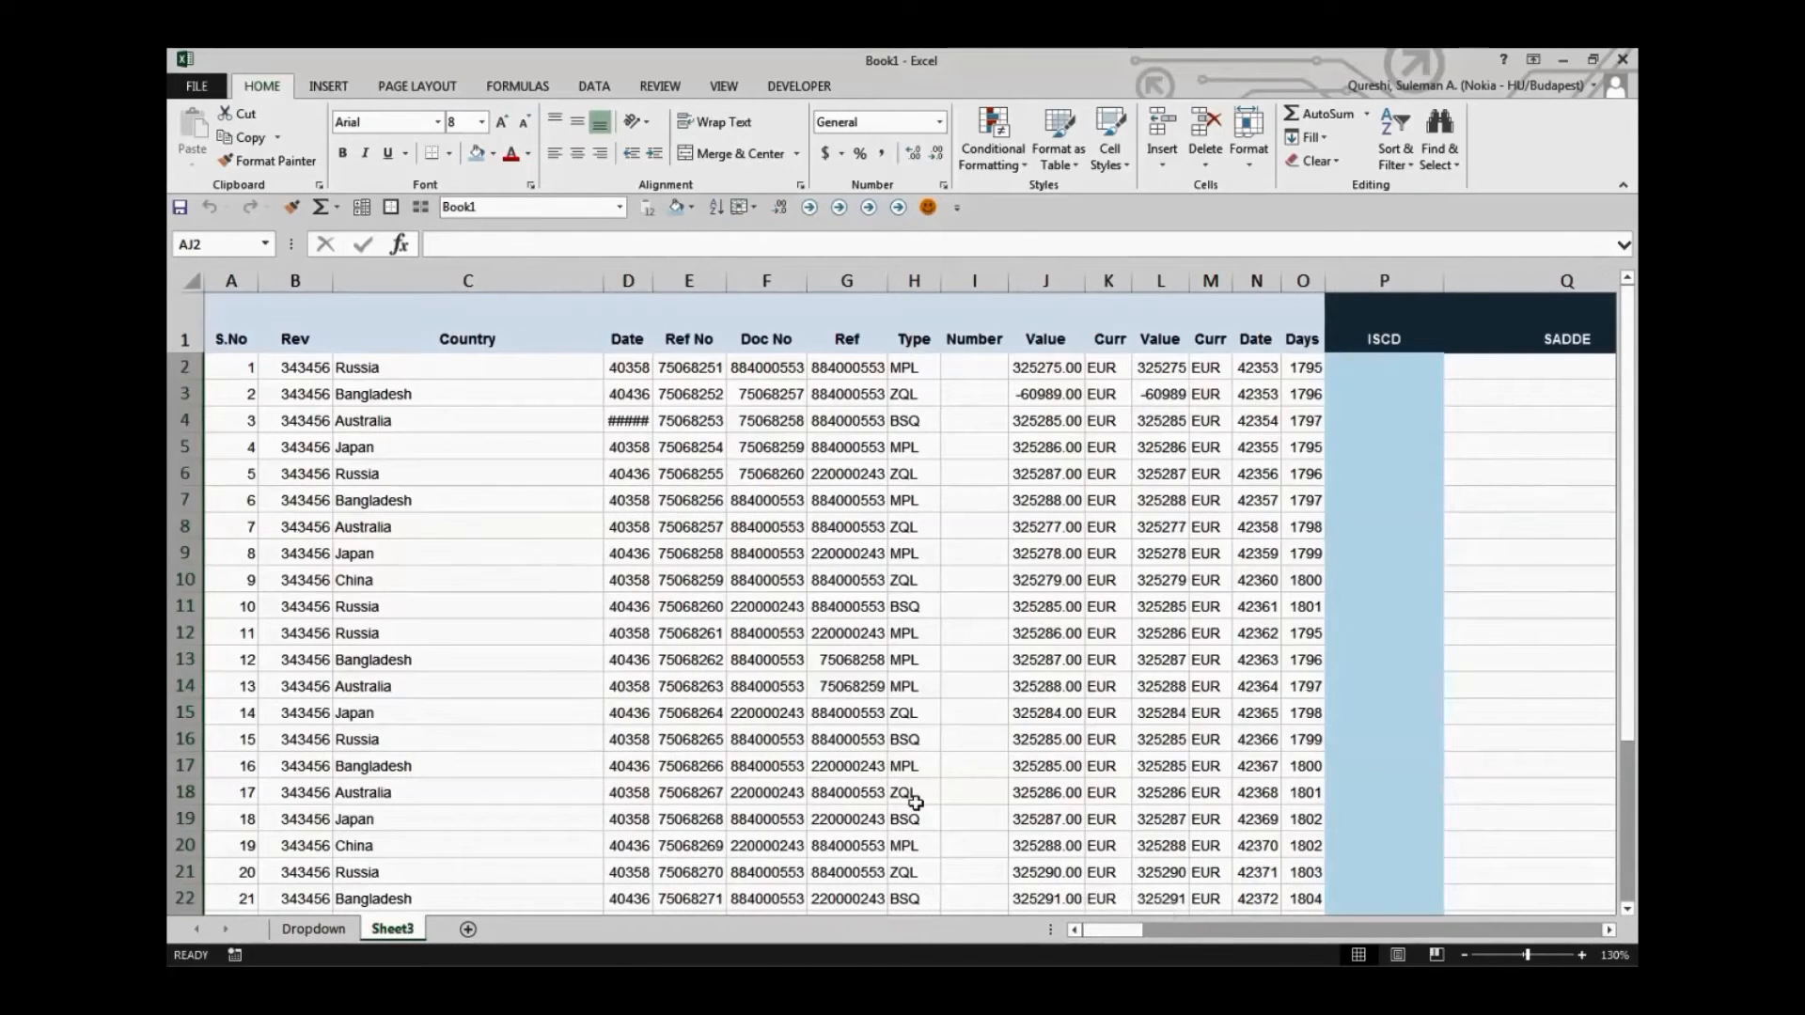
left_click(459, 415)
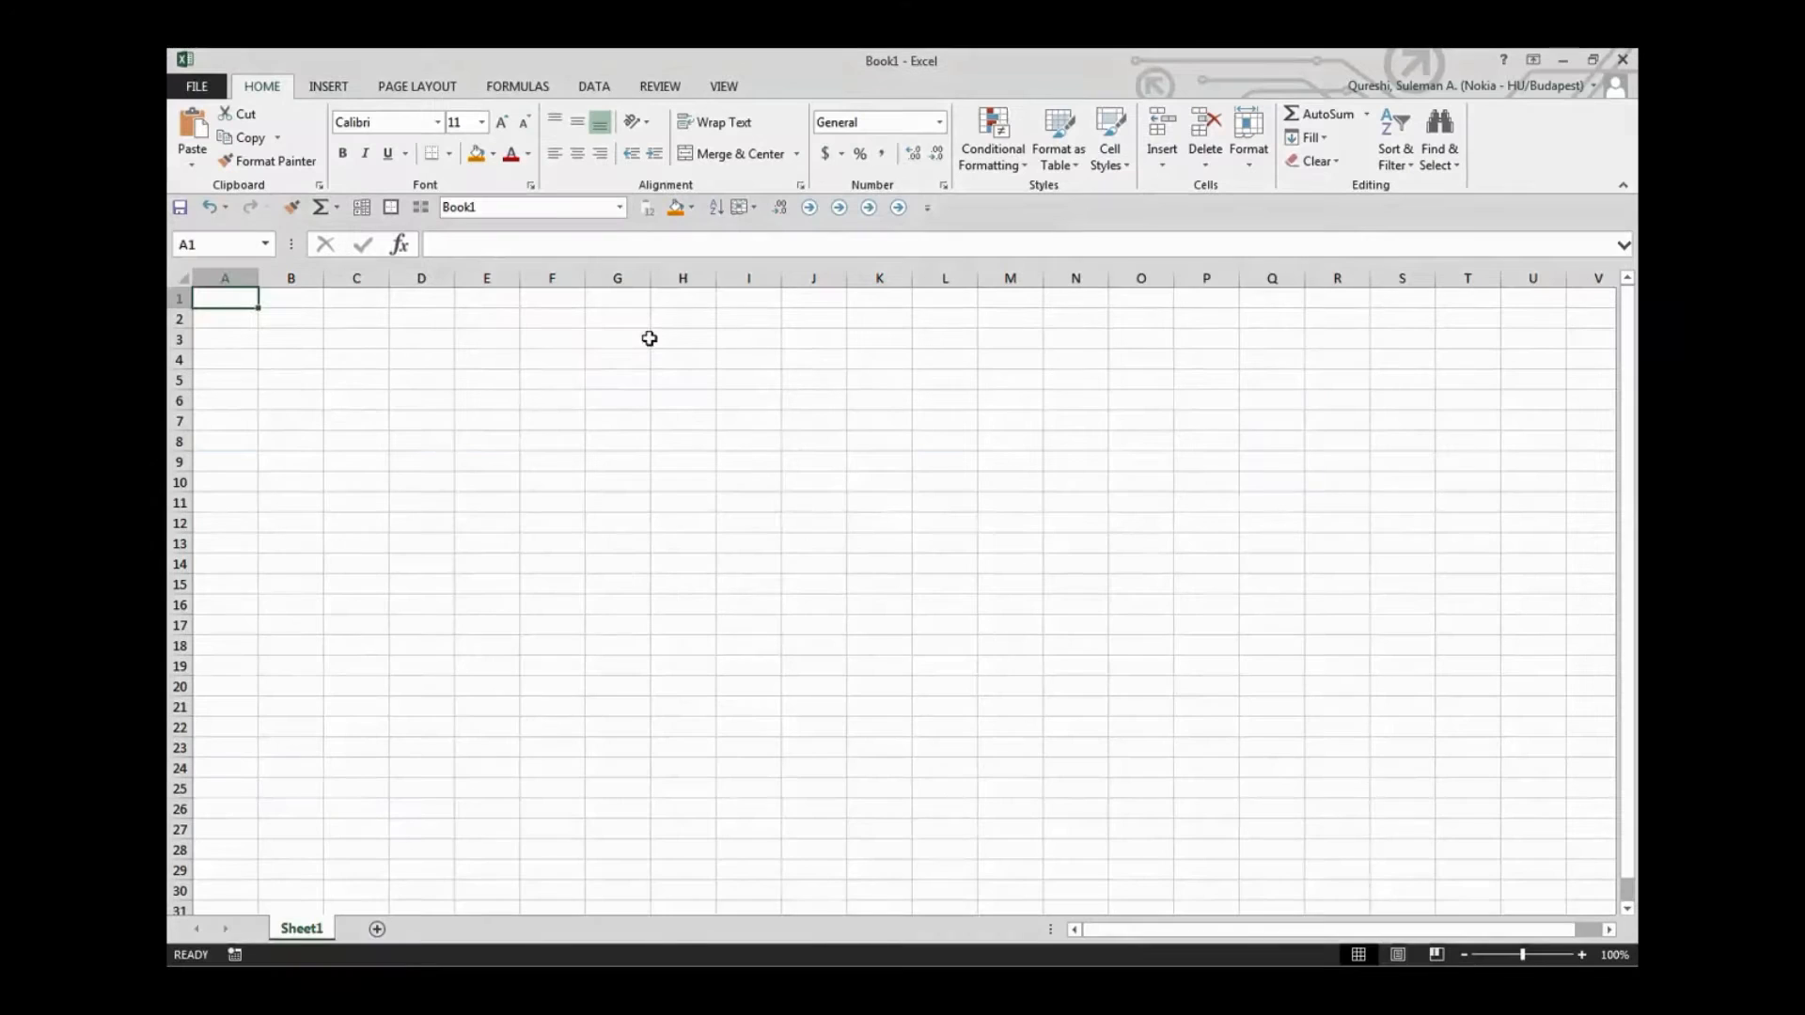
Open workbook.xlsx from the recent workbooks
left_click(641, 339)
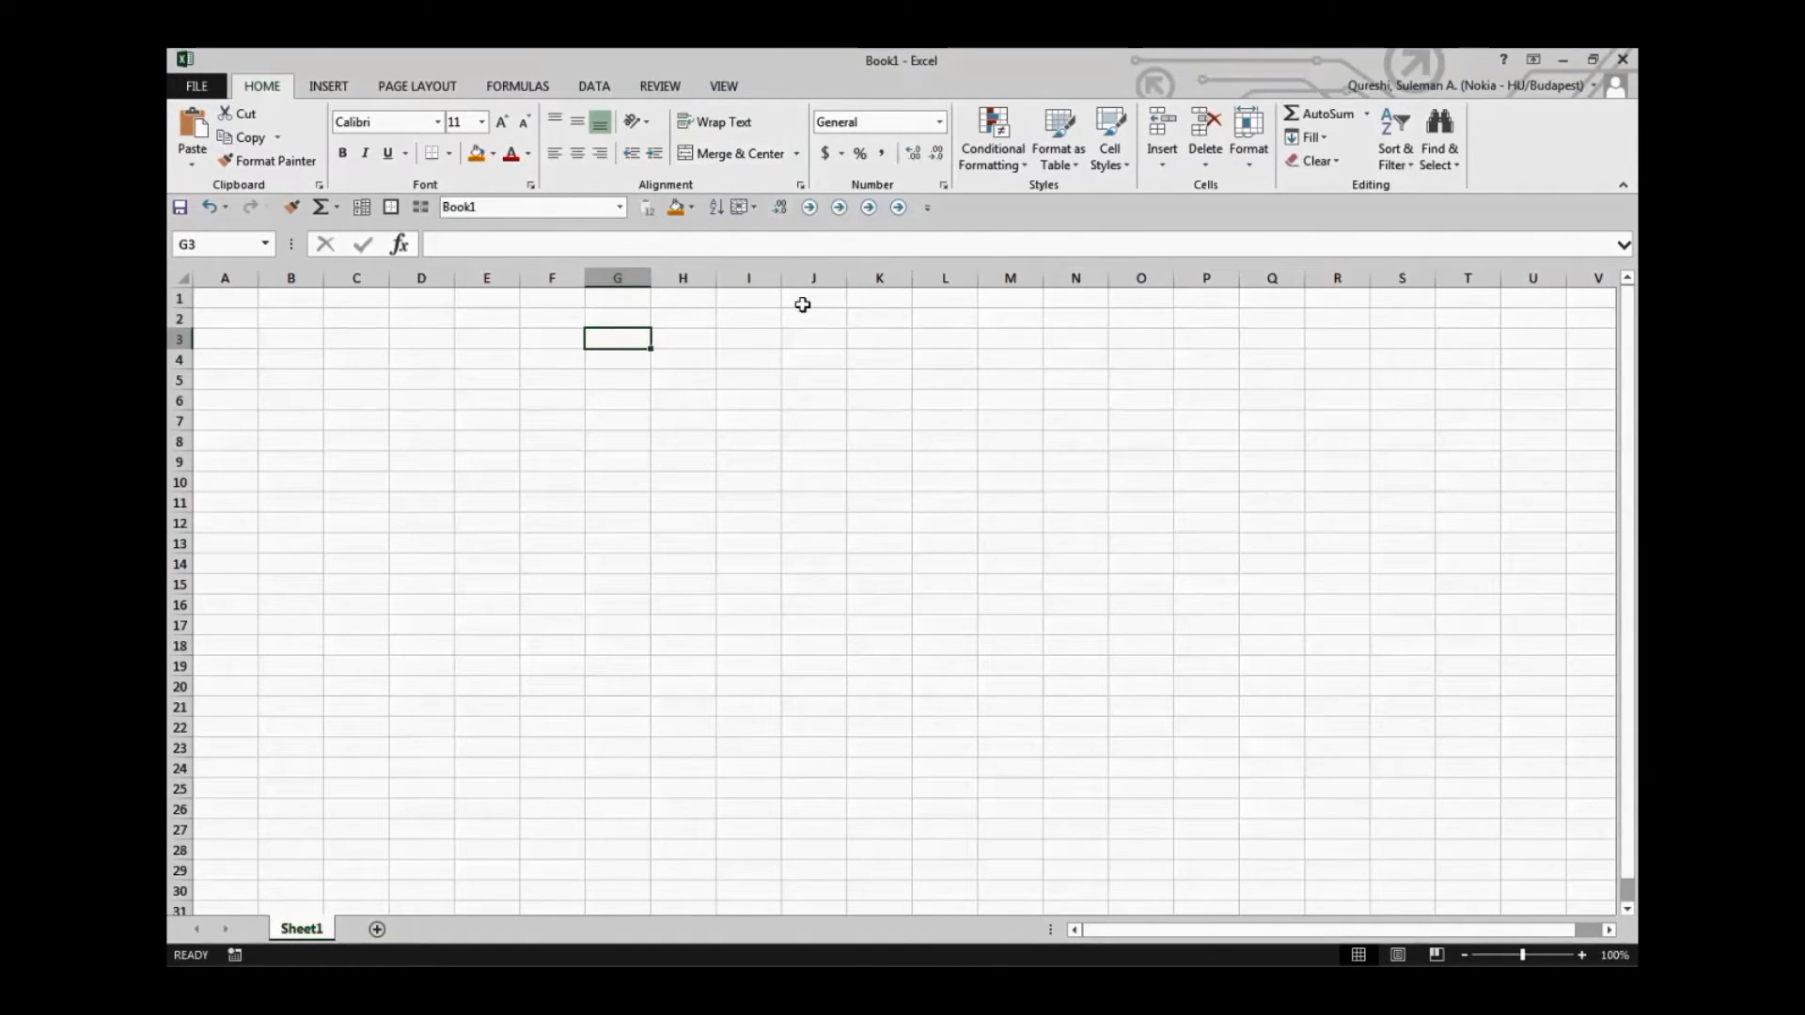
left_click(752, 313)
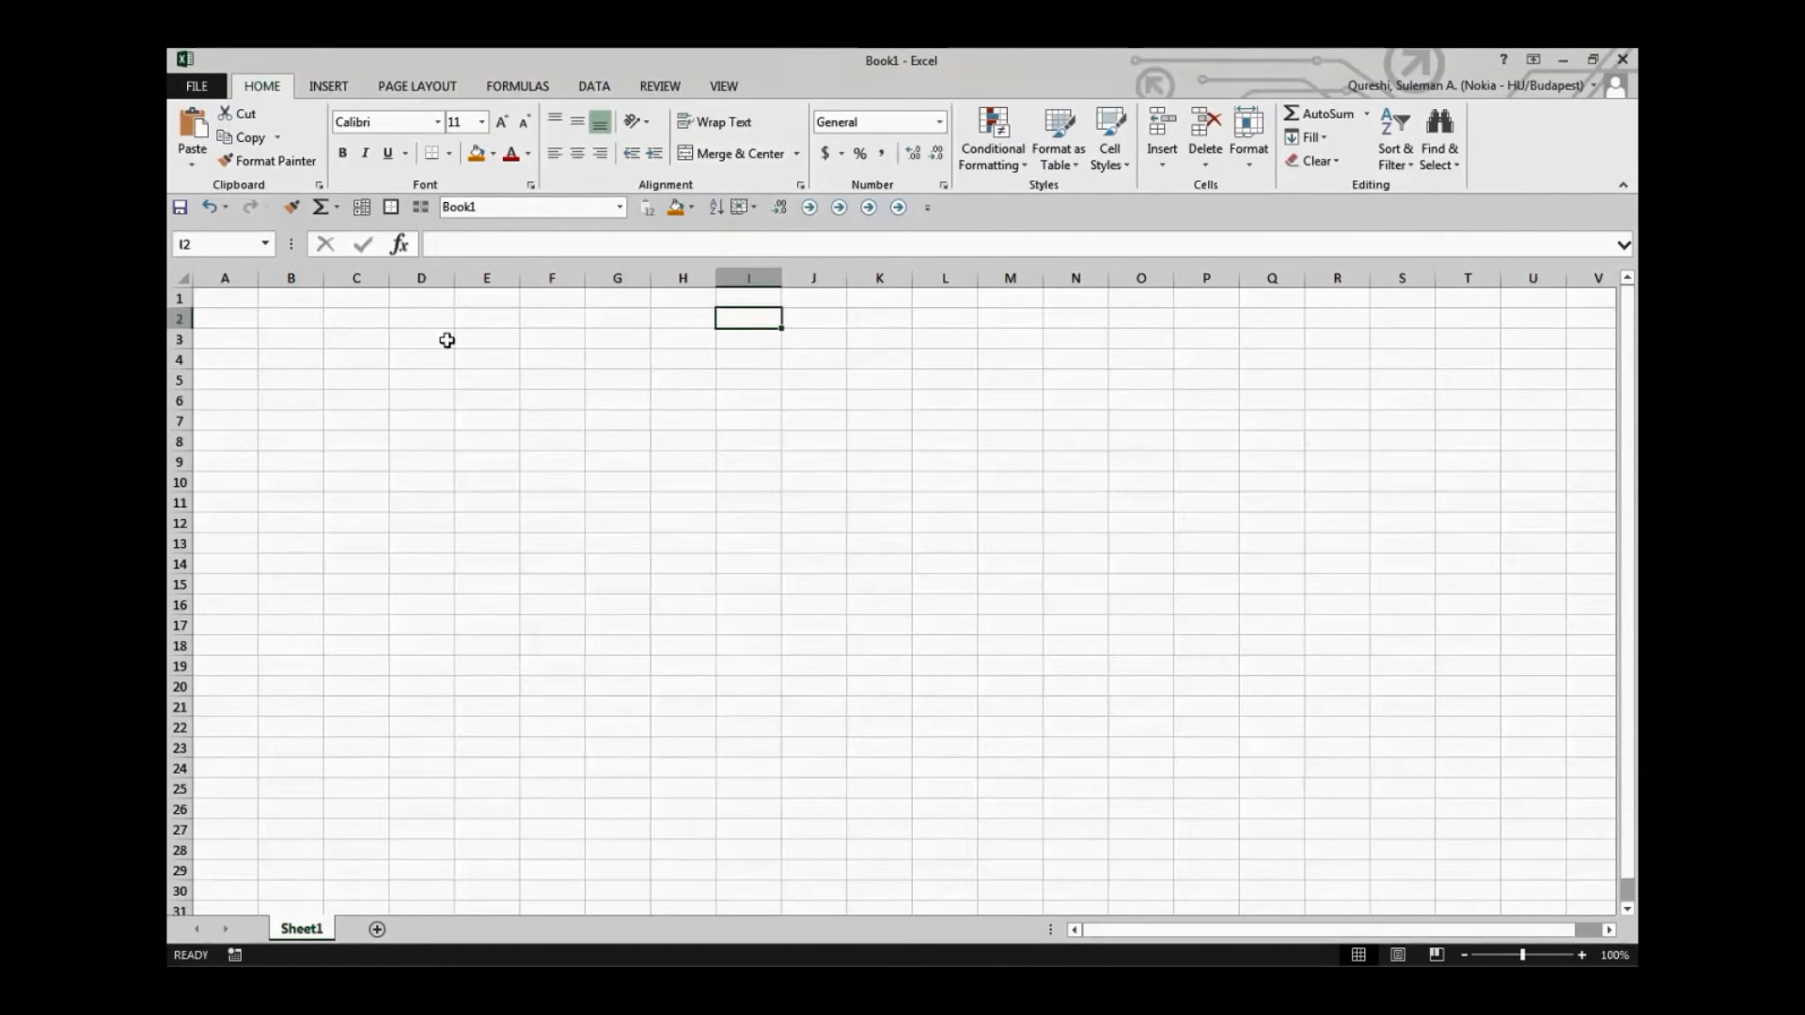
left_click(192, 87)
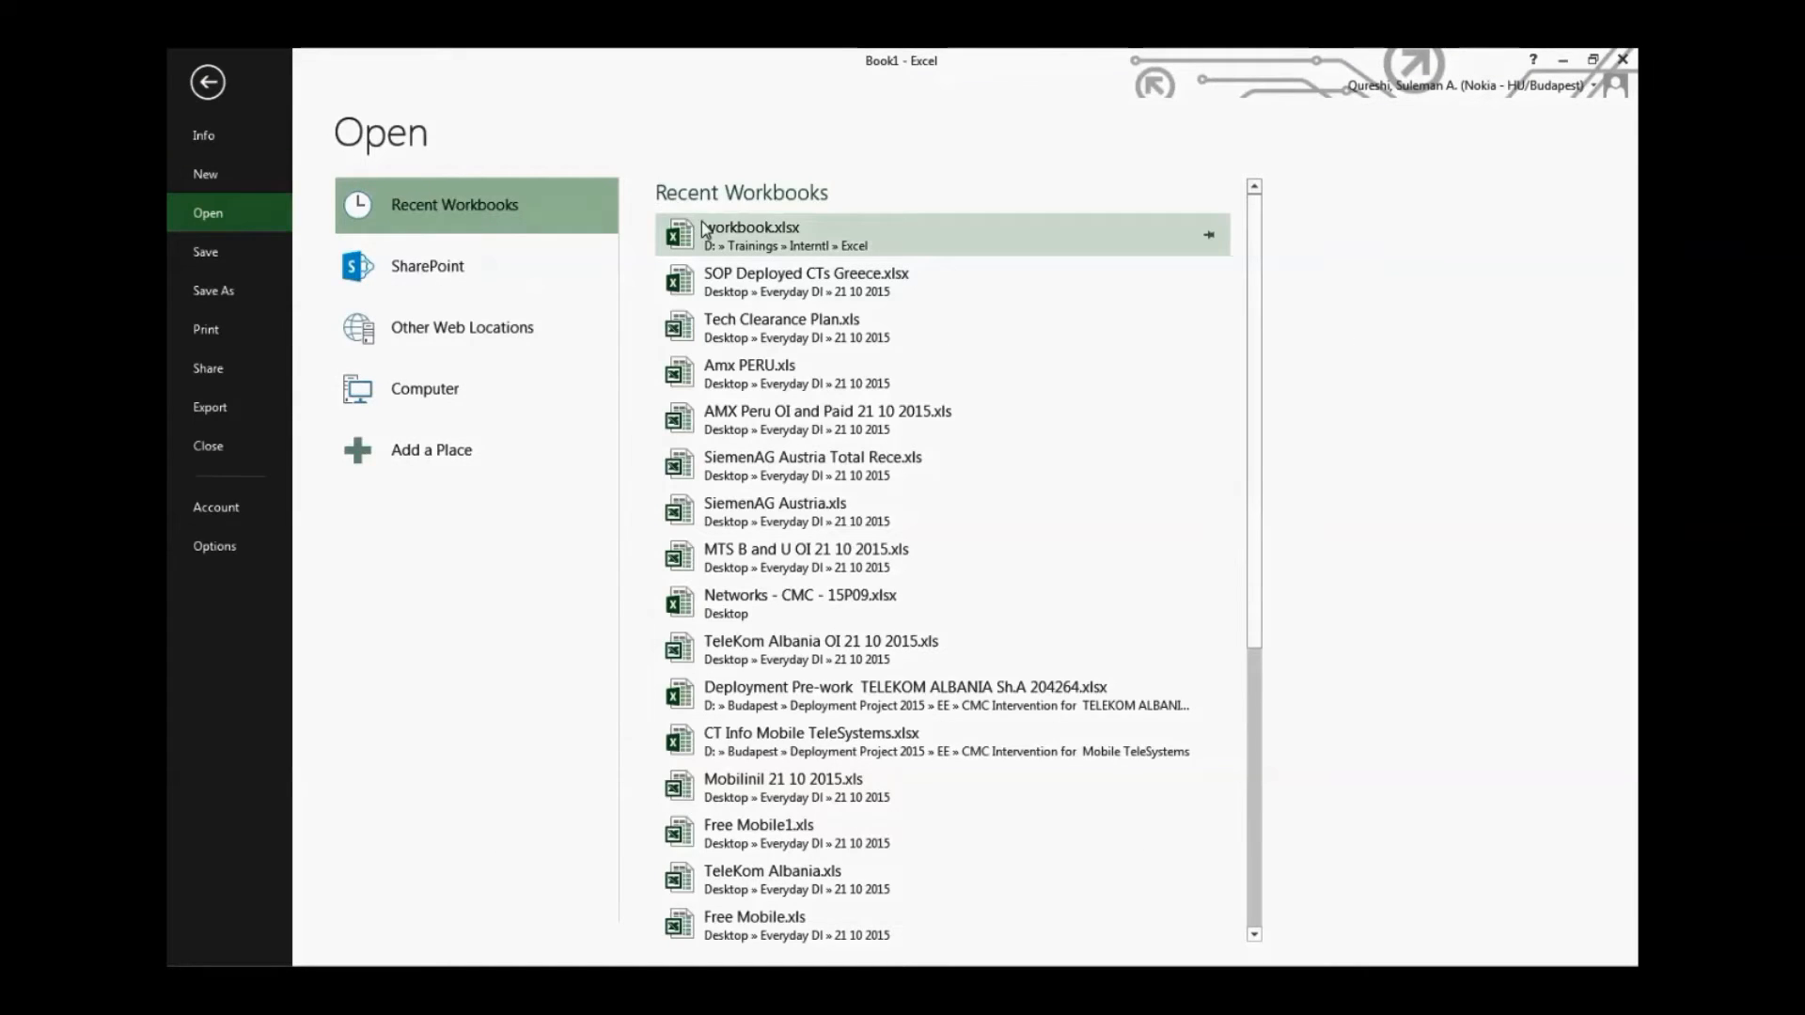
left_click(705, 230)
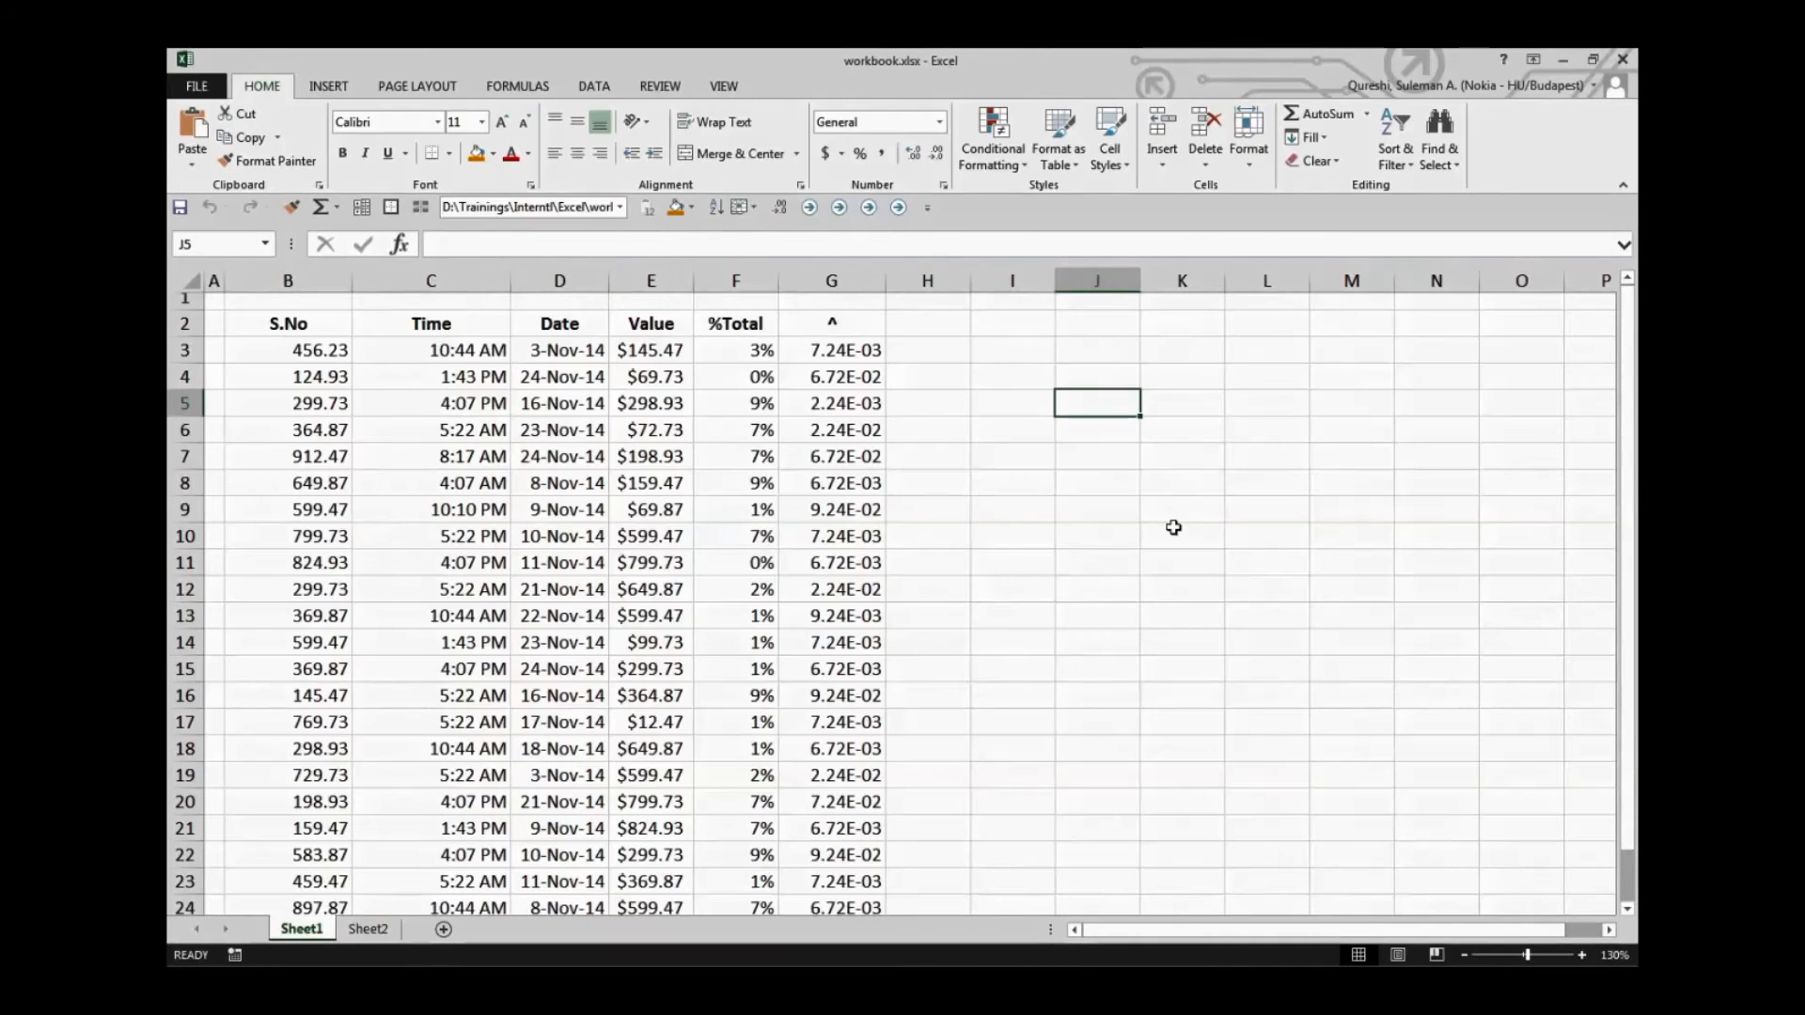
left_click(591, 452)
left_click(301, 324)
left_click_drag(308, 327, 820, 329)
left_click(832, 430)
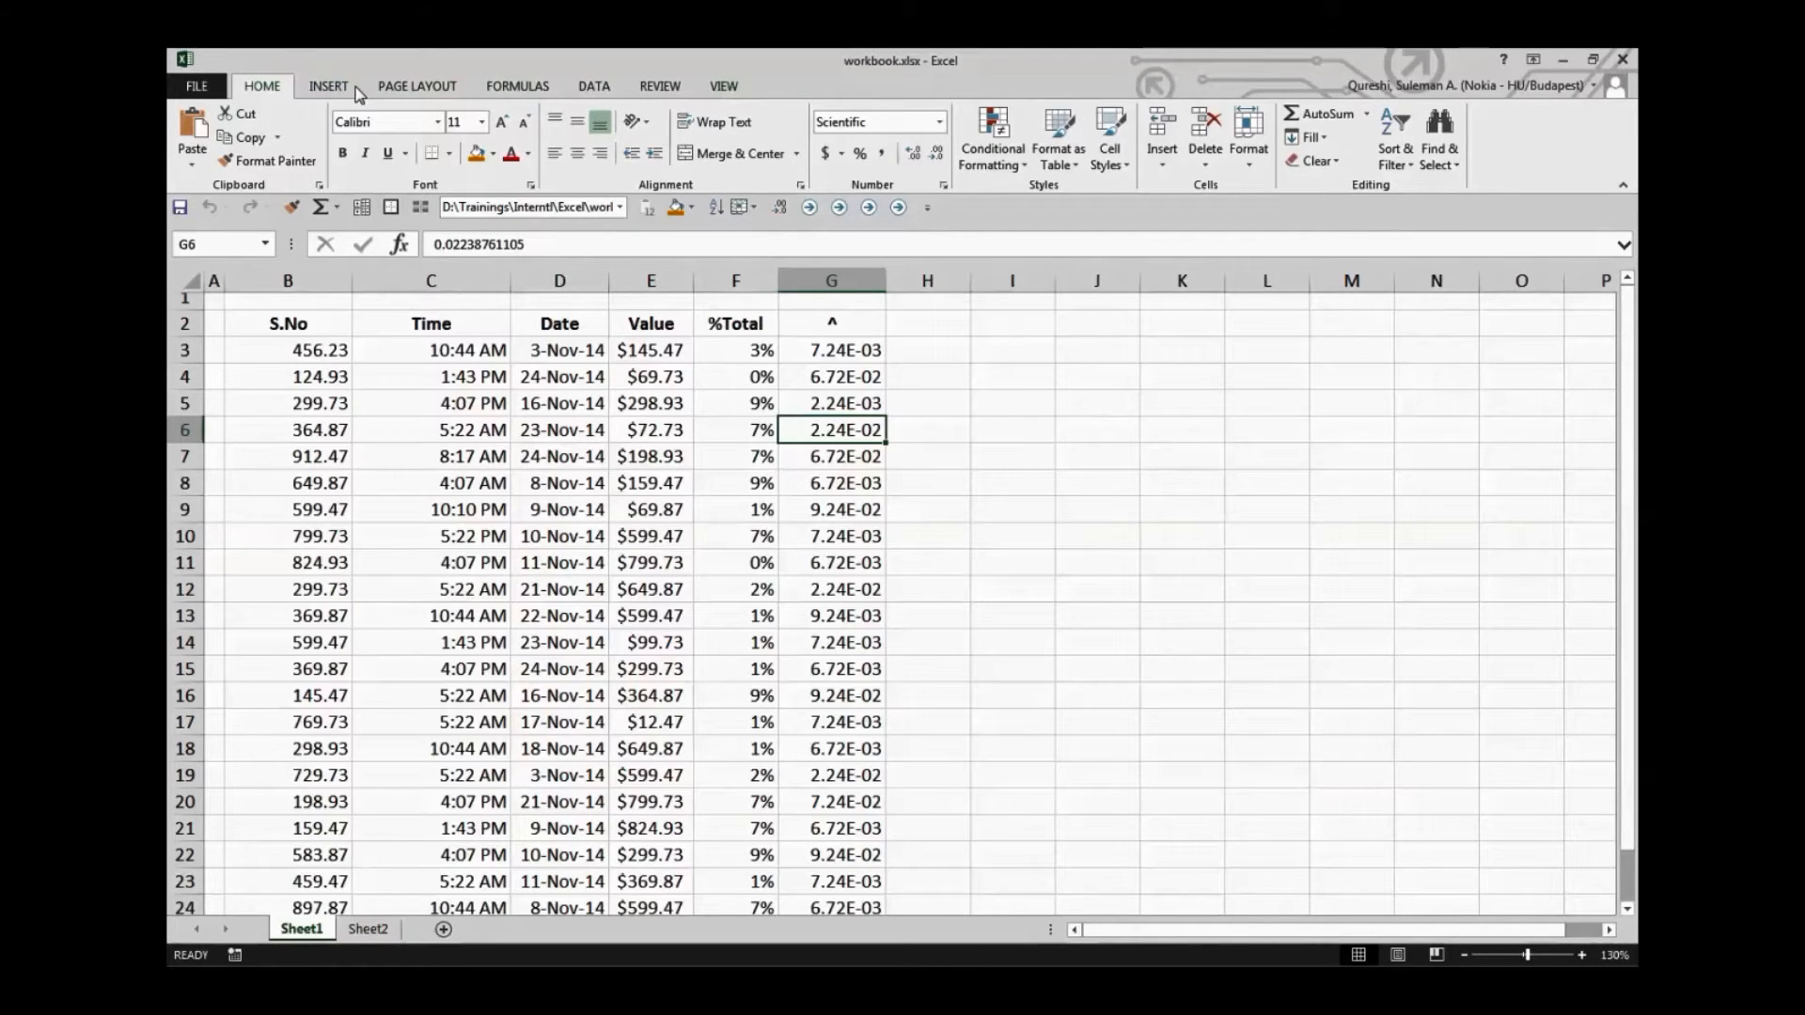
Customize the ribbon to show the Developer tab
right_click(263, 89)
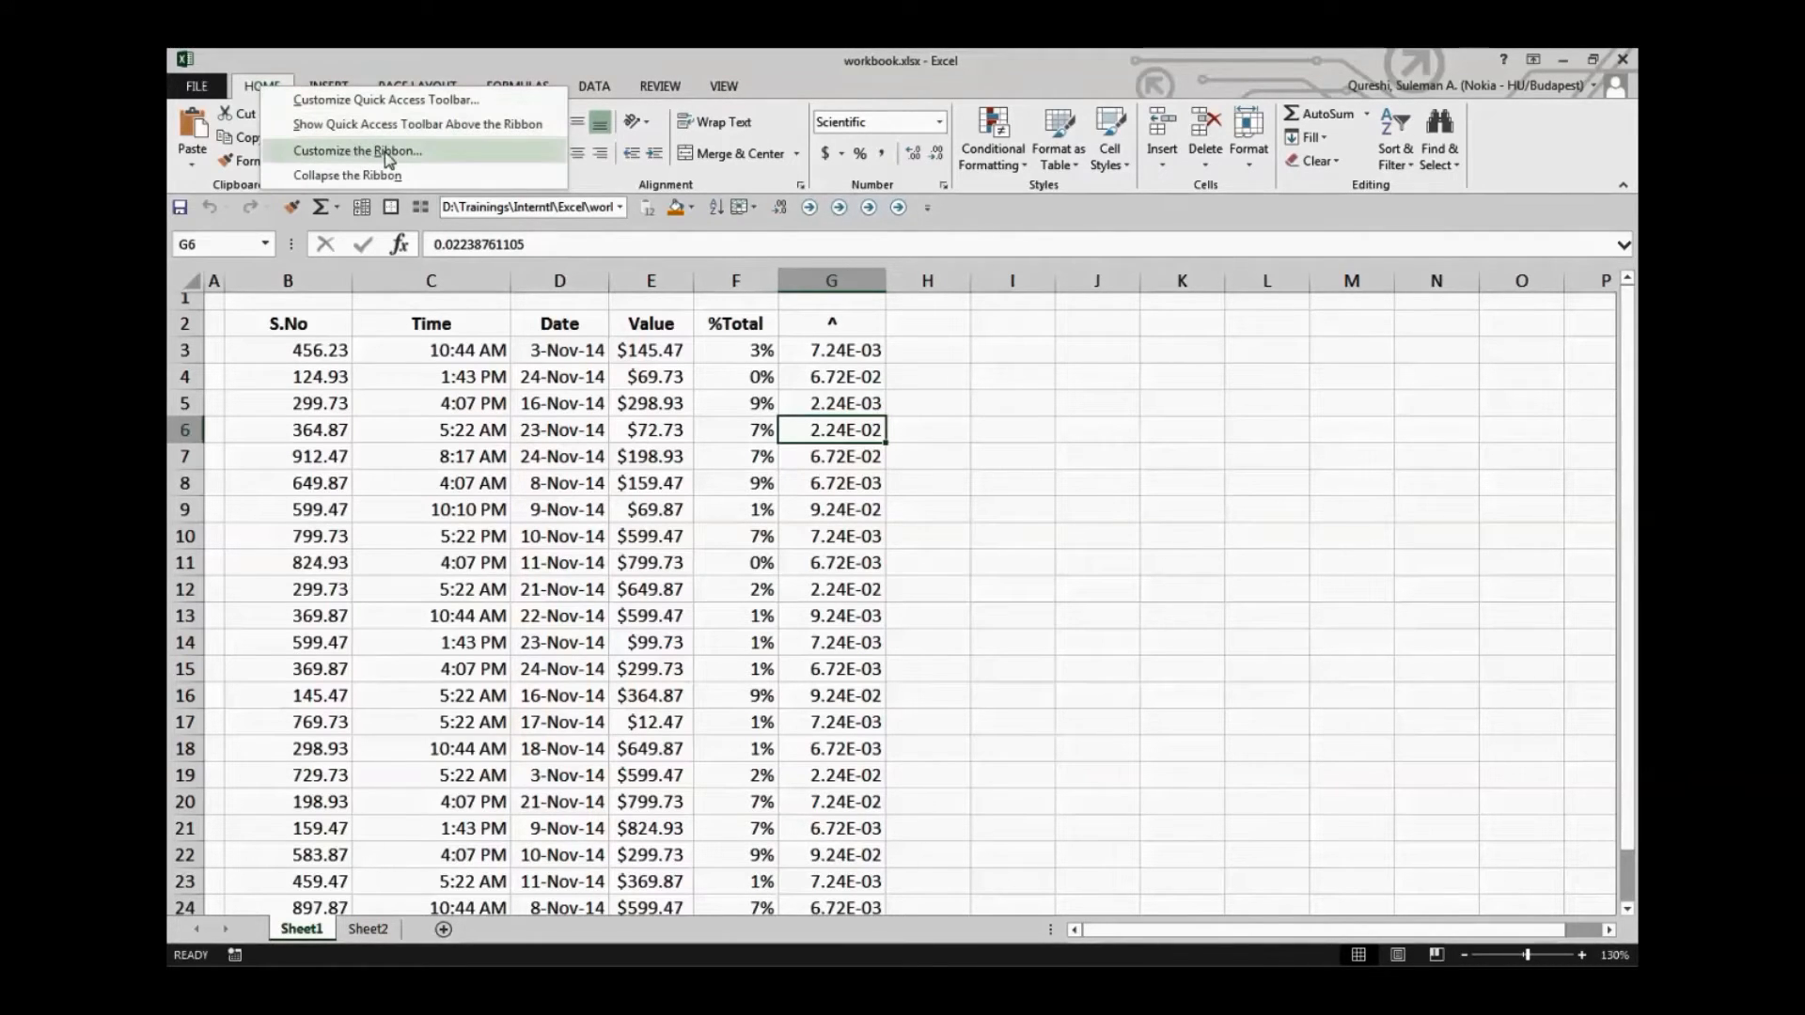
left_click(452, 157)
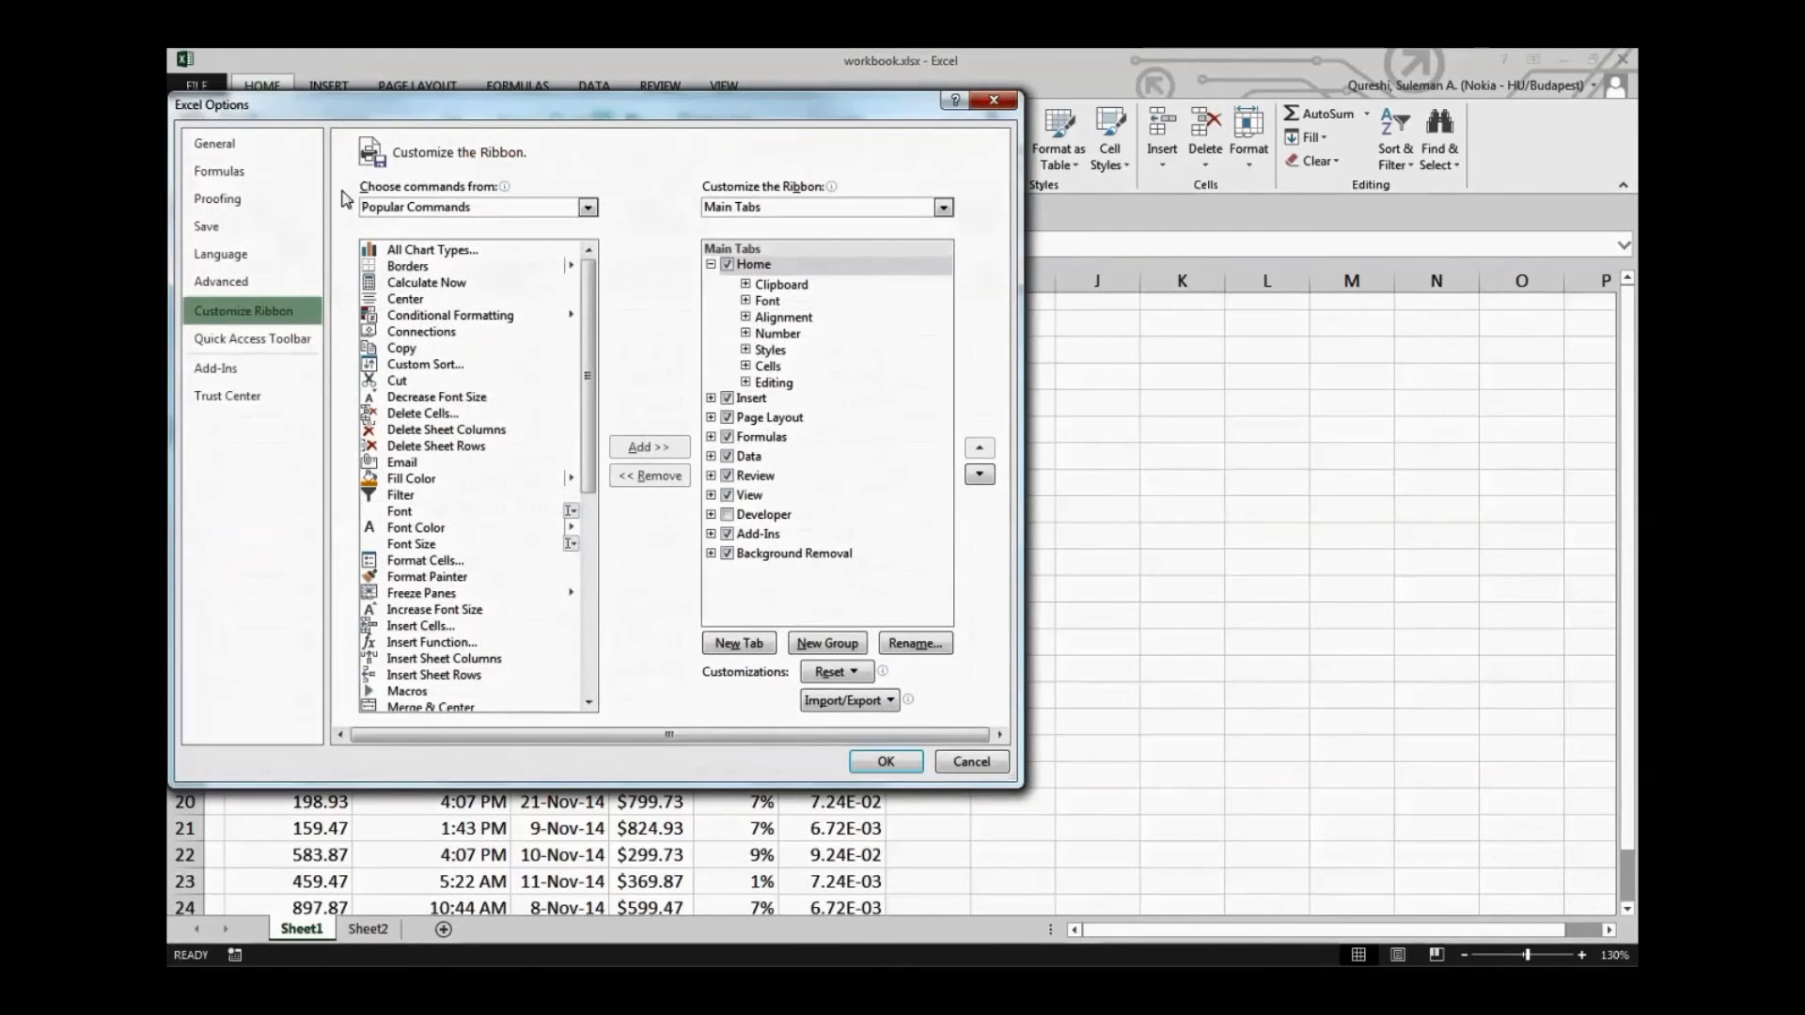
left_click(727, 515)
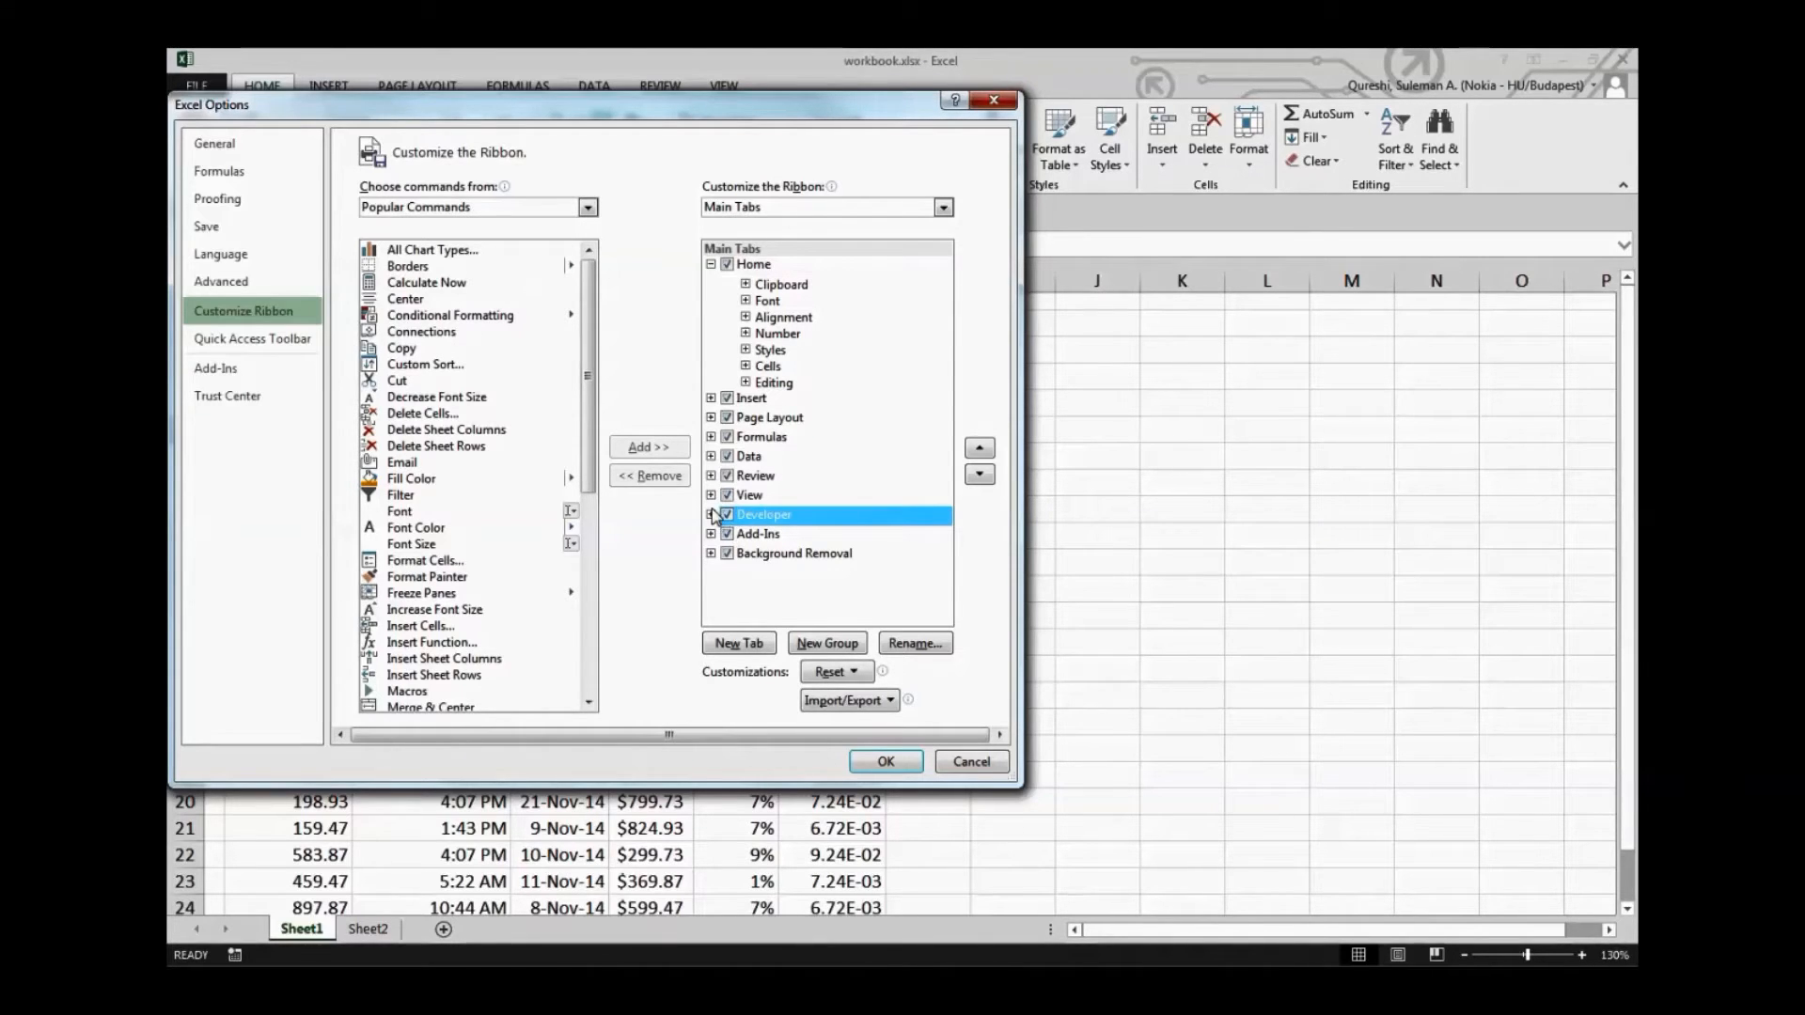
left_click(711, 516)
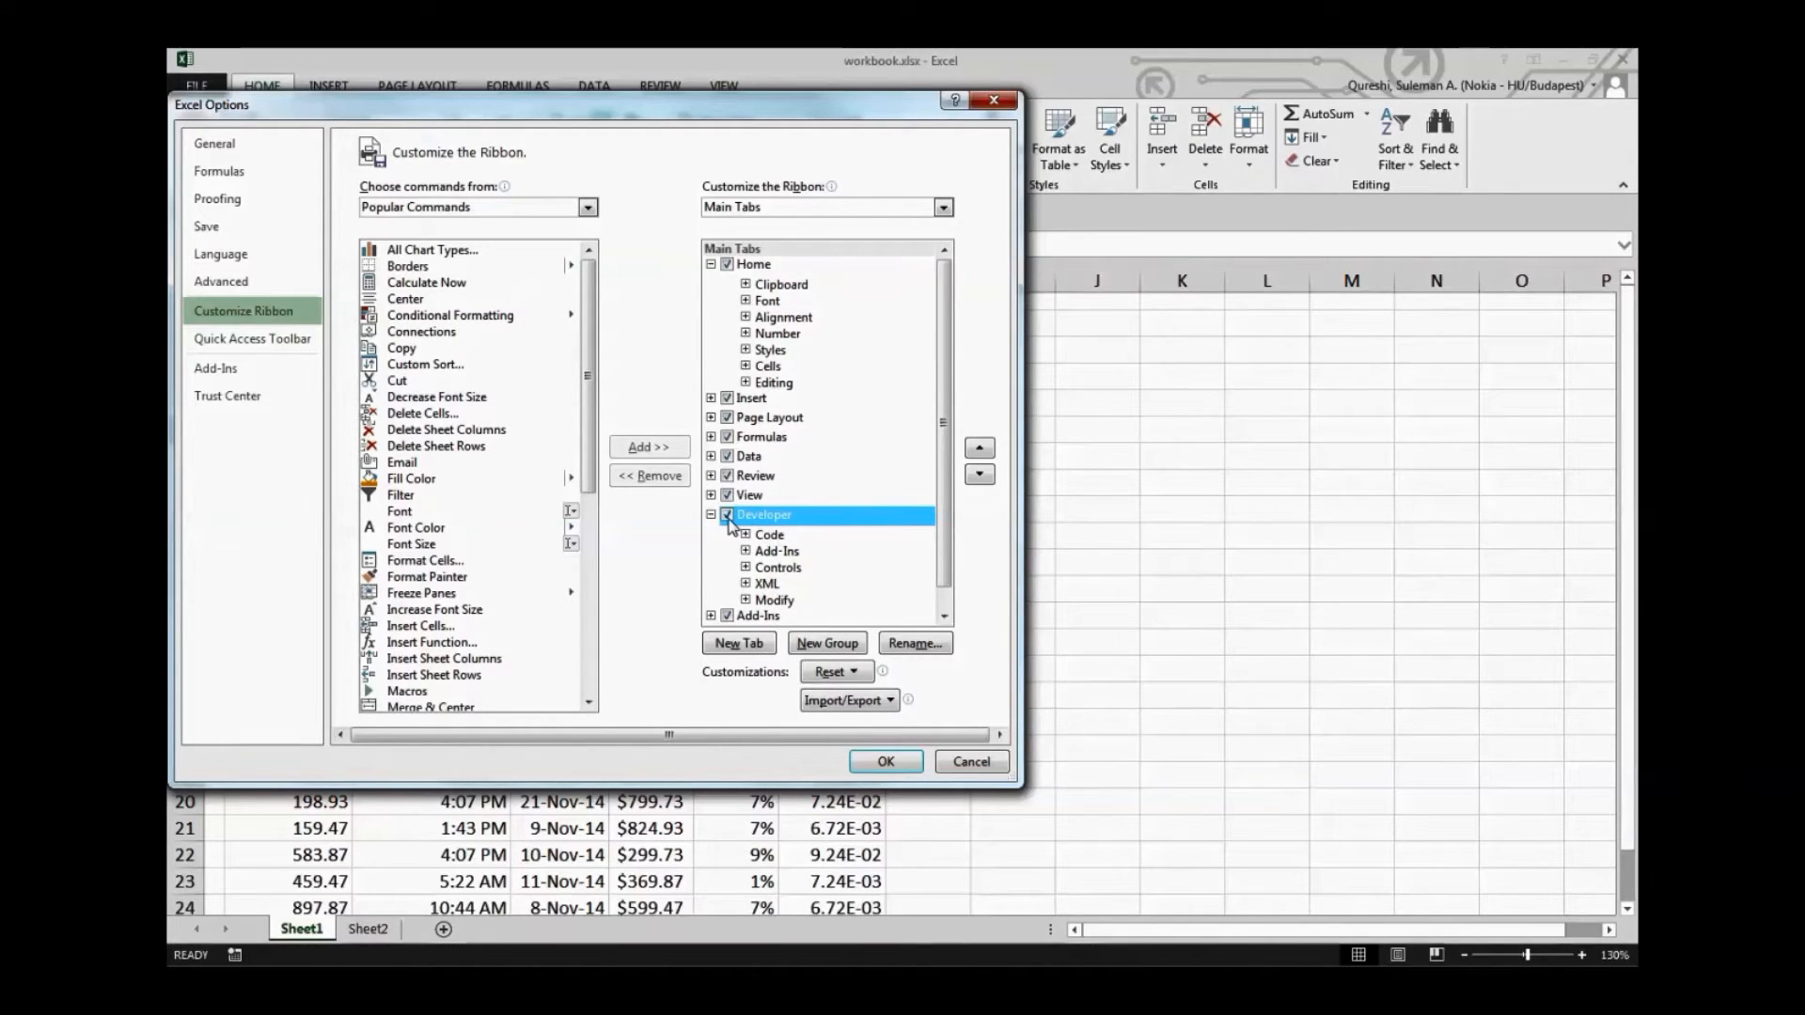
left_click(711, 515)
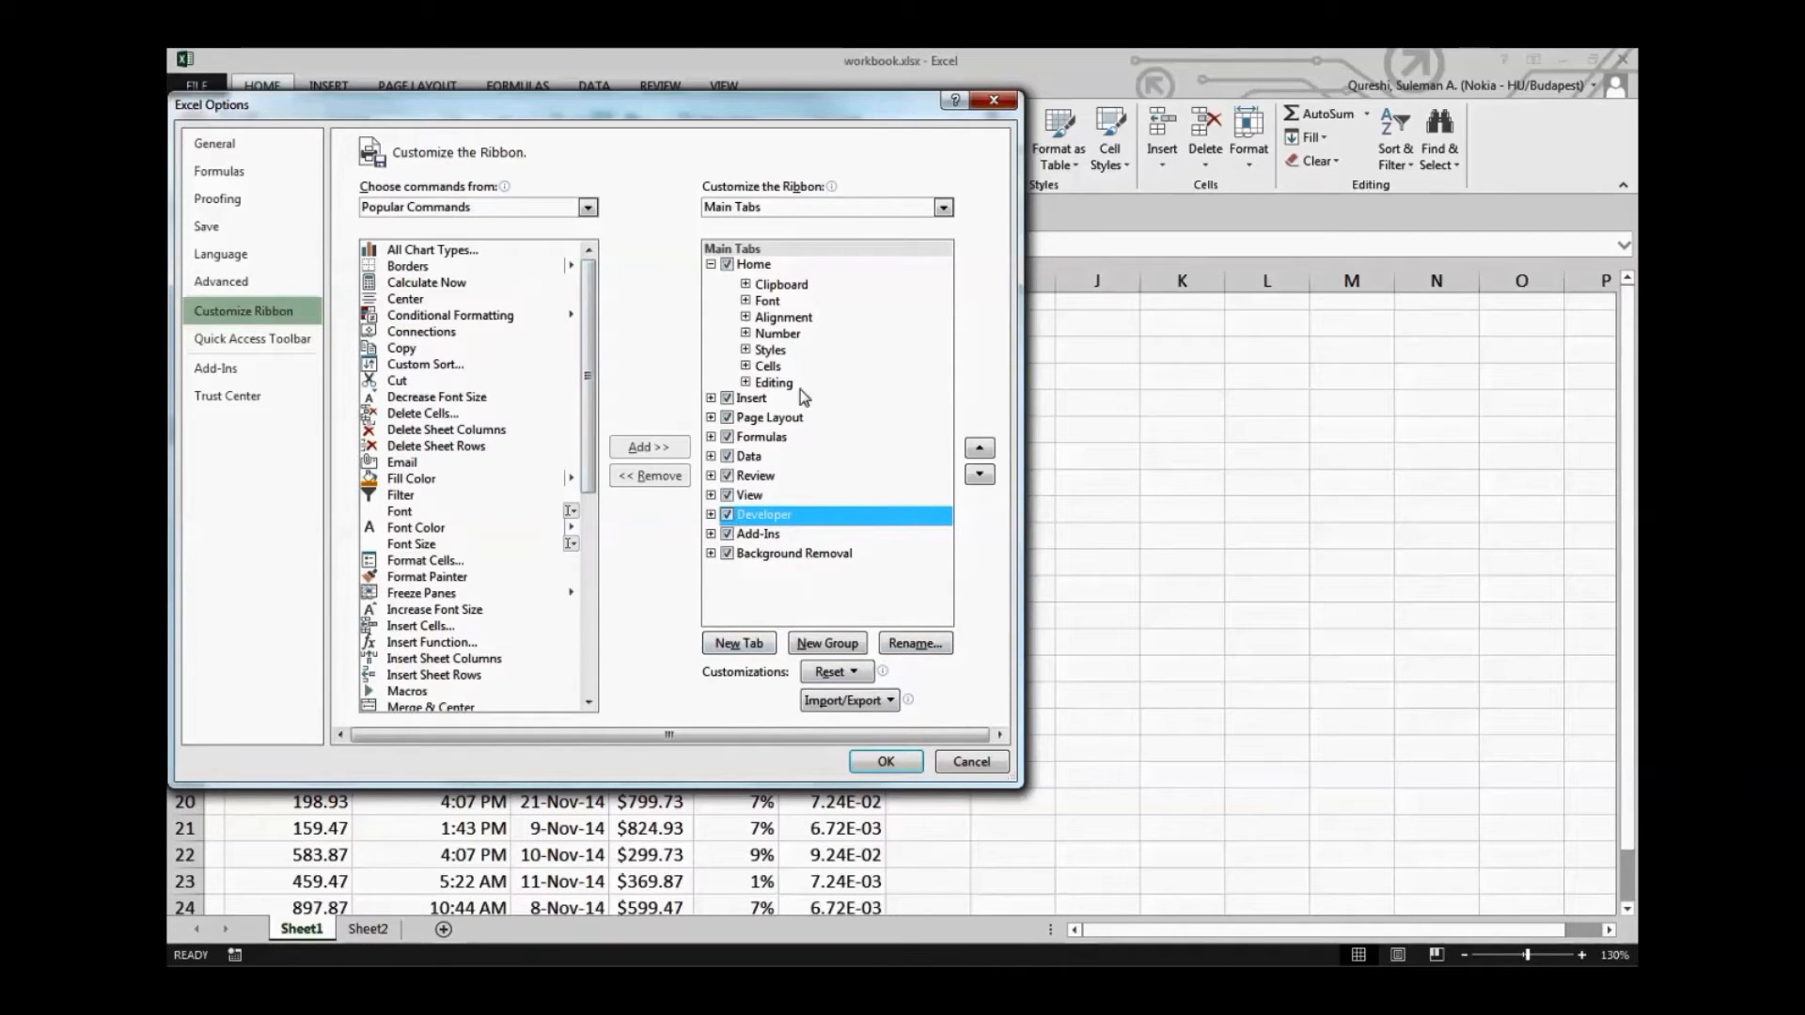
left_click(866, 761)
Start recording a macro named Test with shortcut Ctrl+q and the description "Test Macro for Training"
left_click(791, 83)
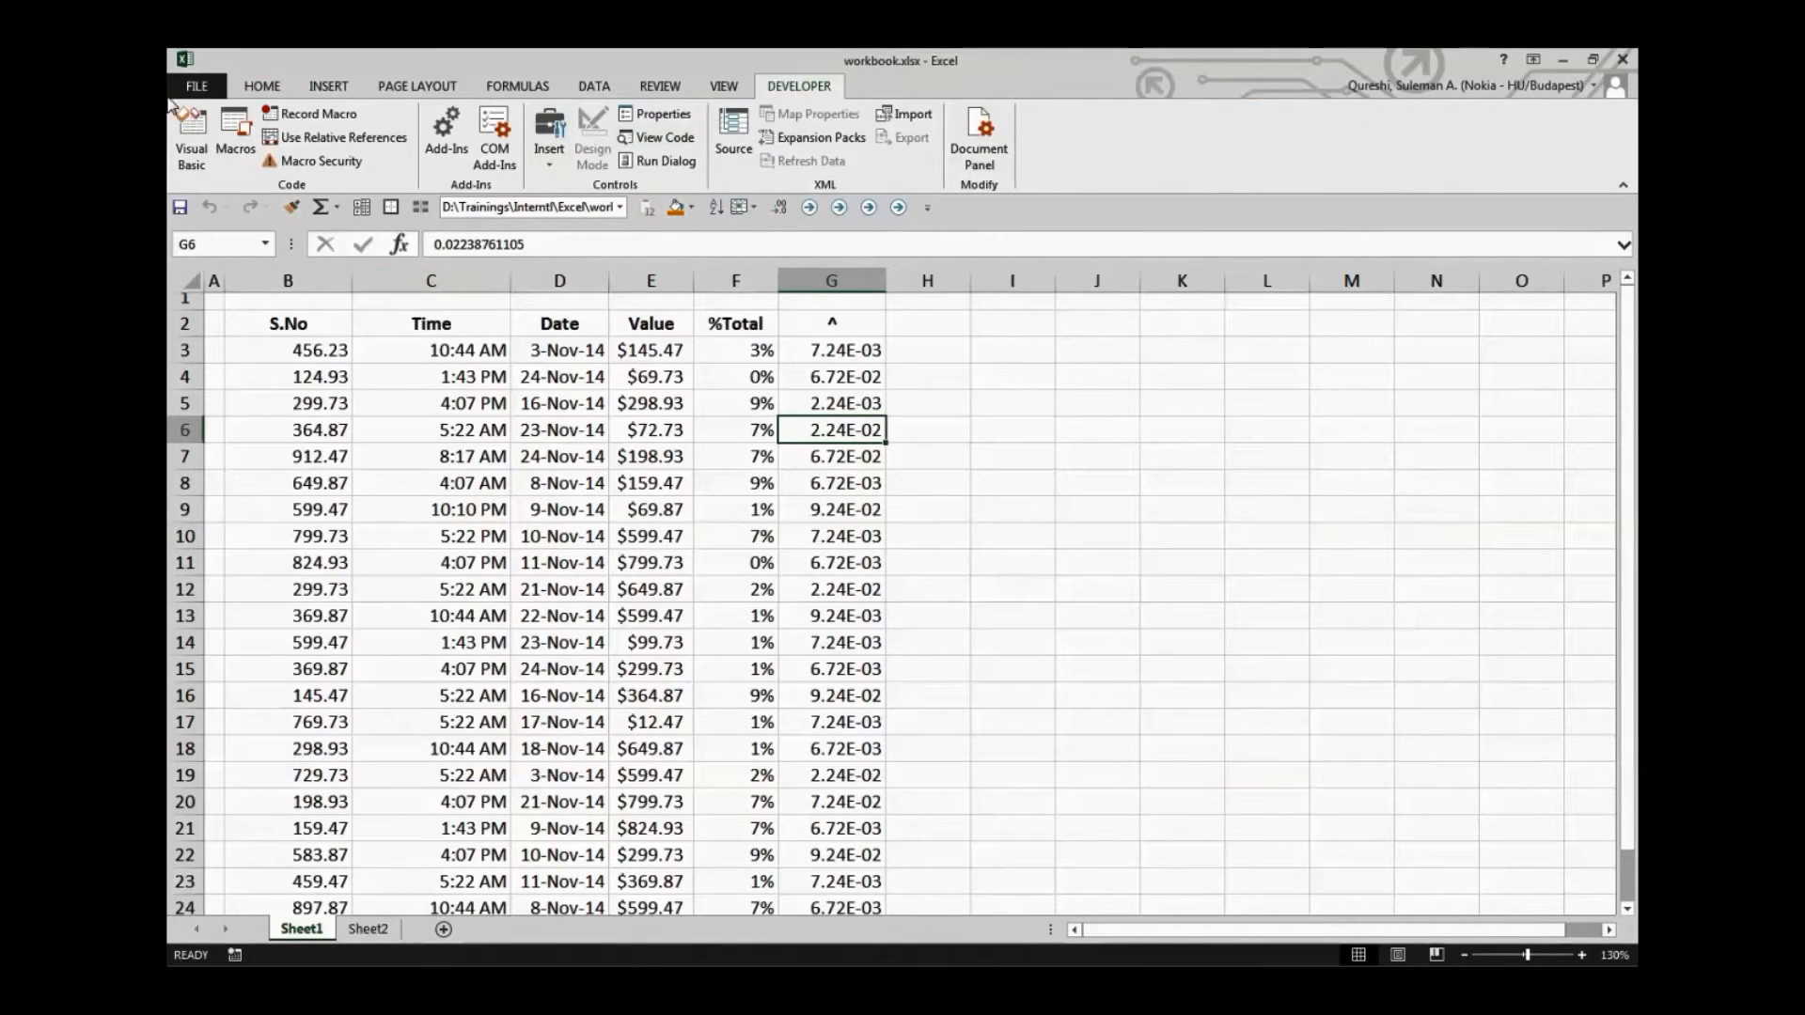
left_click(289, 117)
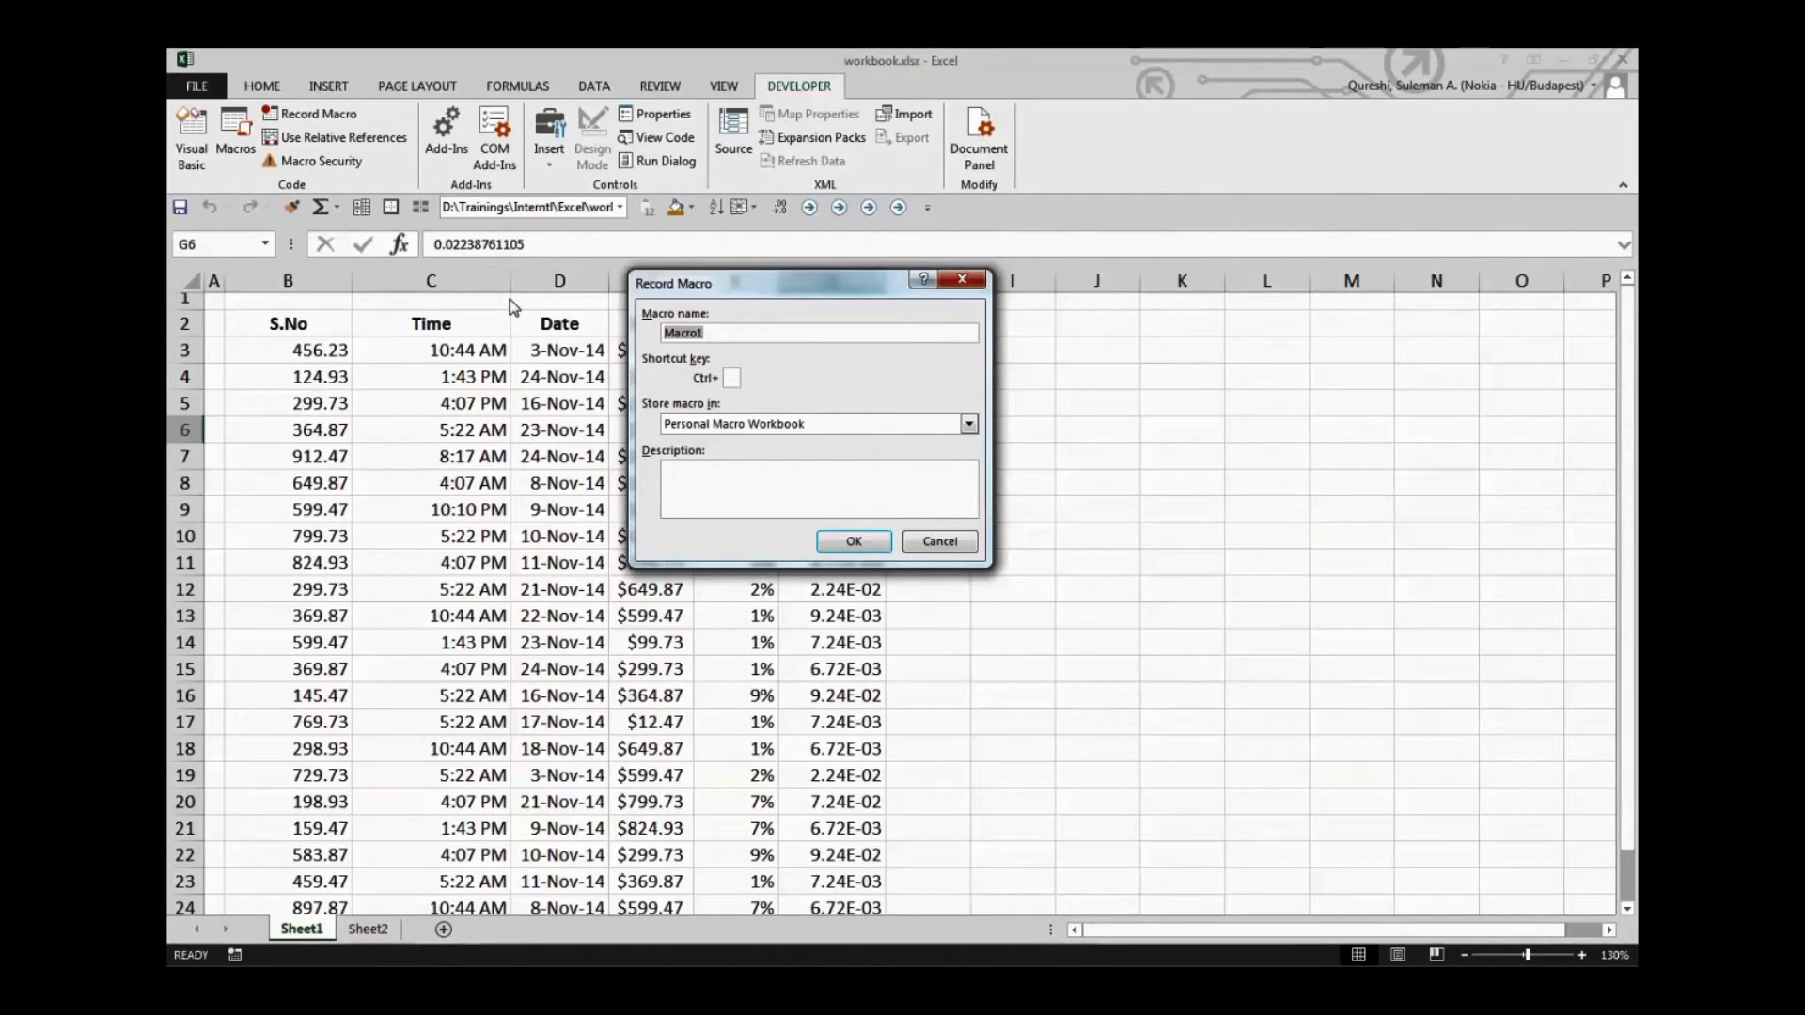
type("Test")
left_click(810, 495)
type("Test Macro for ")
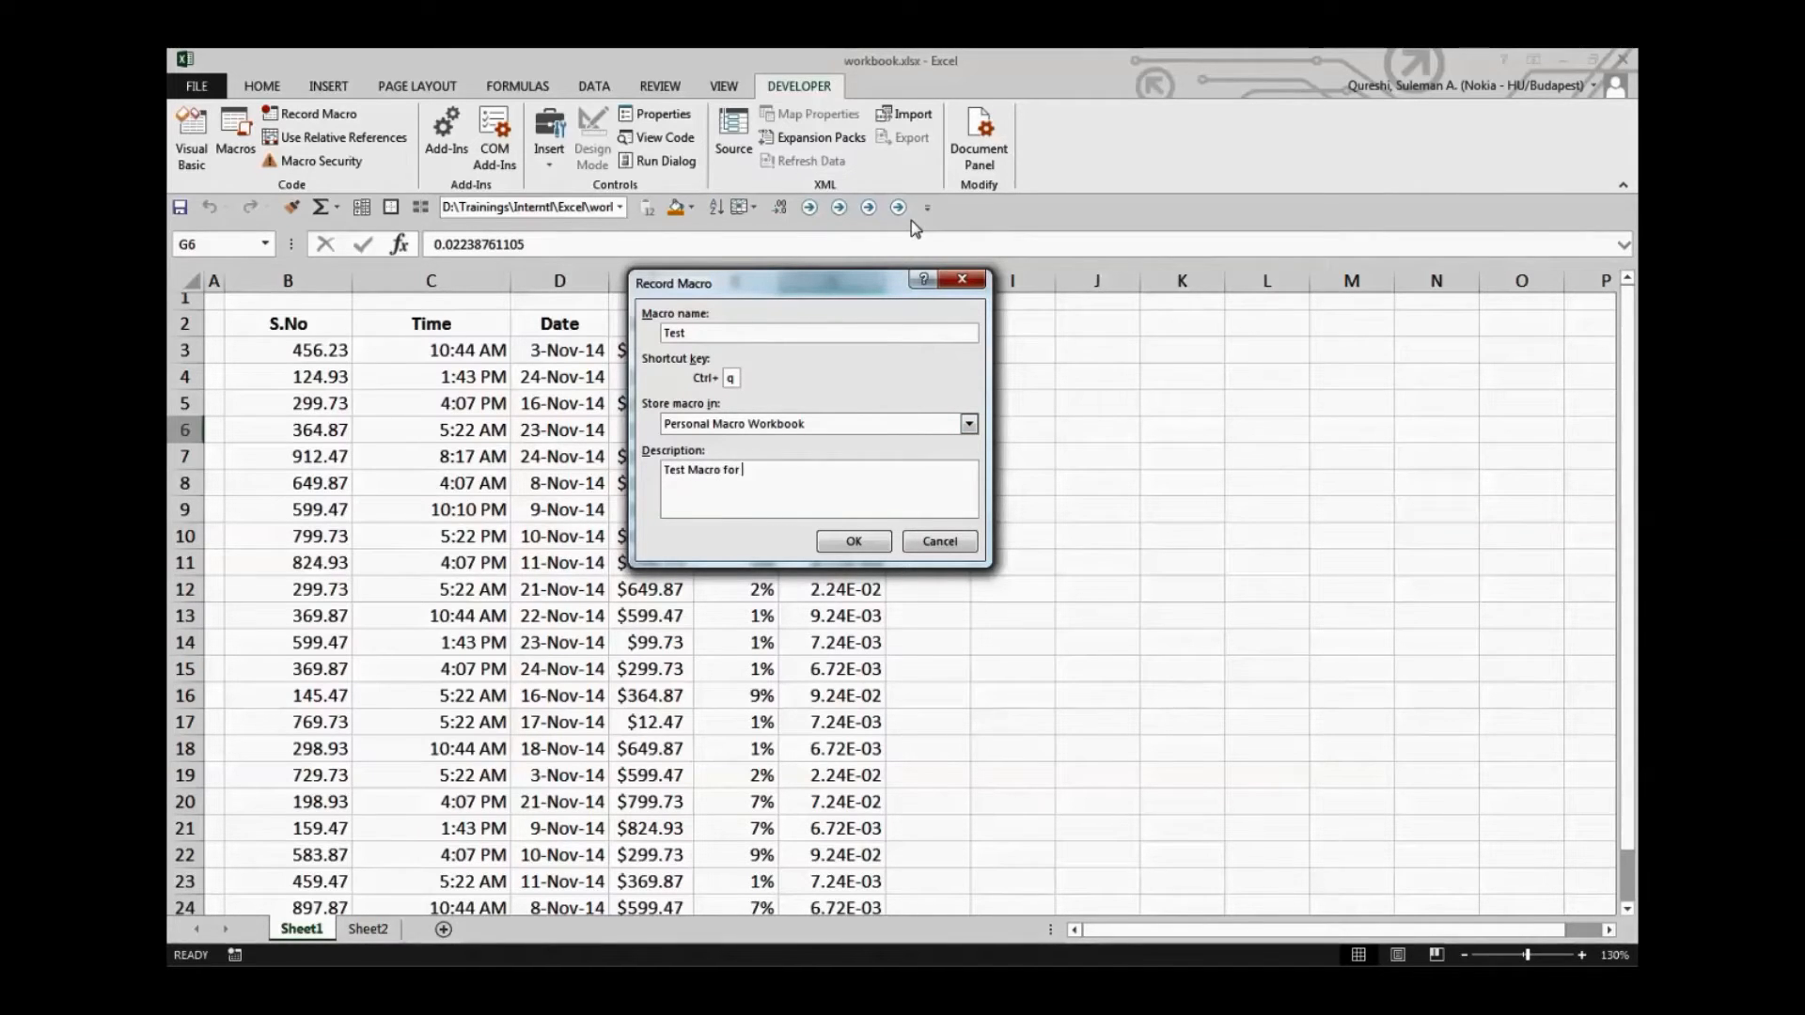
type("Training")
left_click(731, 378)
type("q")
left_click(853, 542)
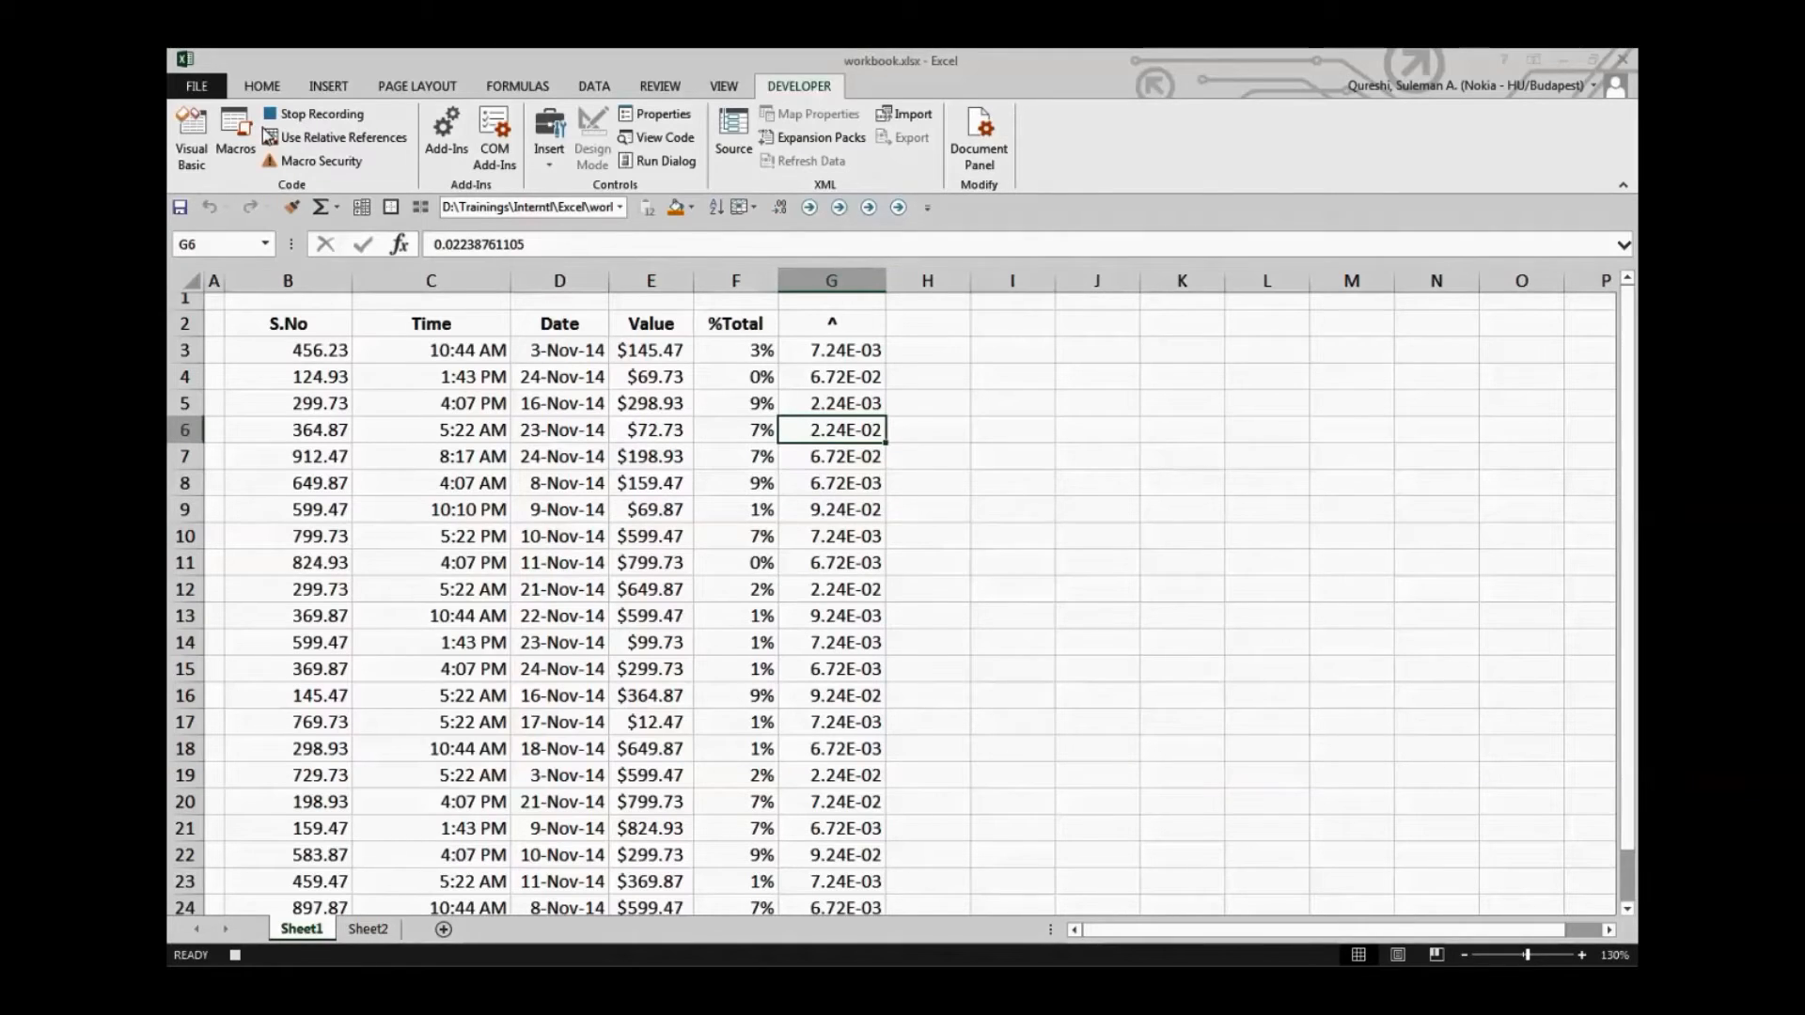
Fill the header cells B2:G2 with orange
left_click_drag(316, 332, 831, 321)
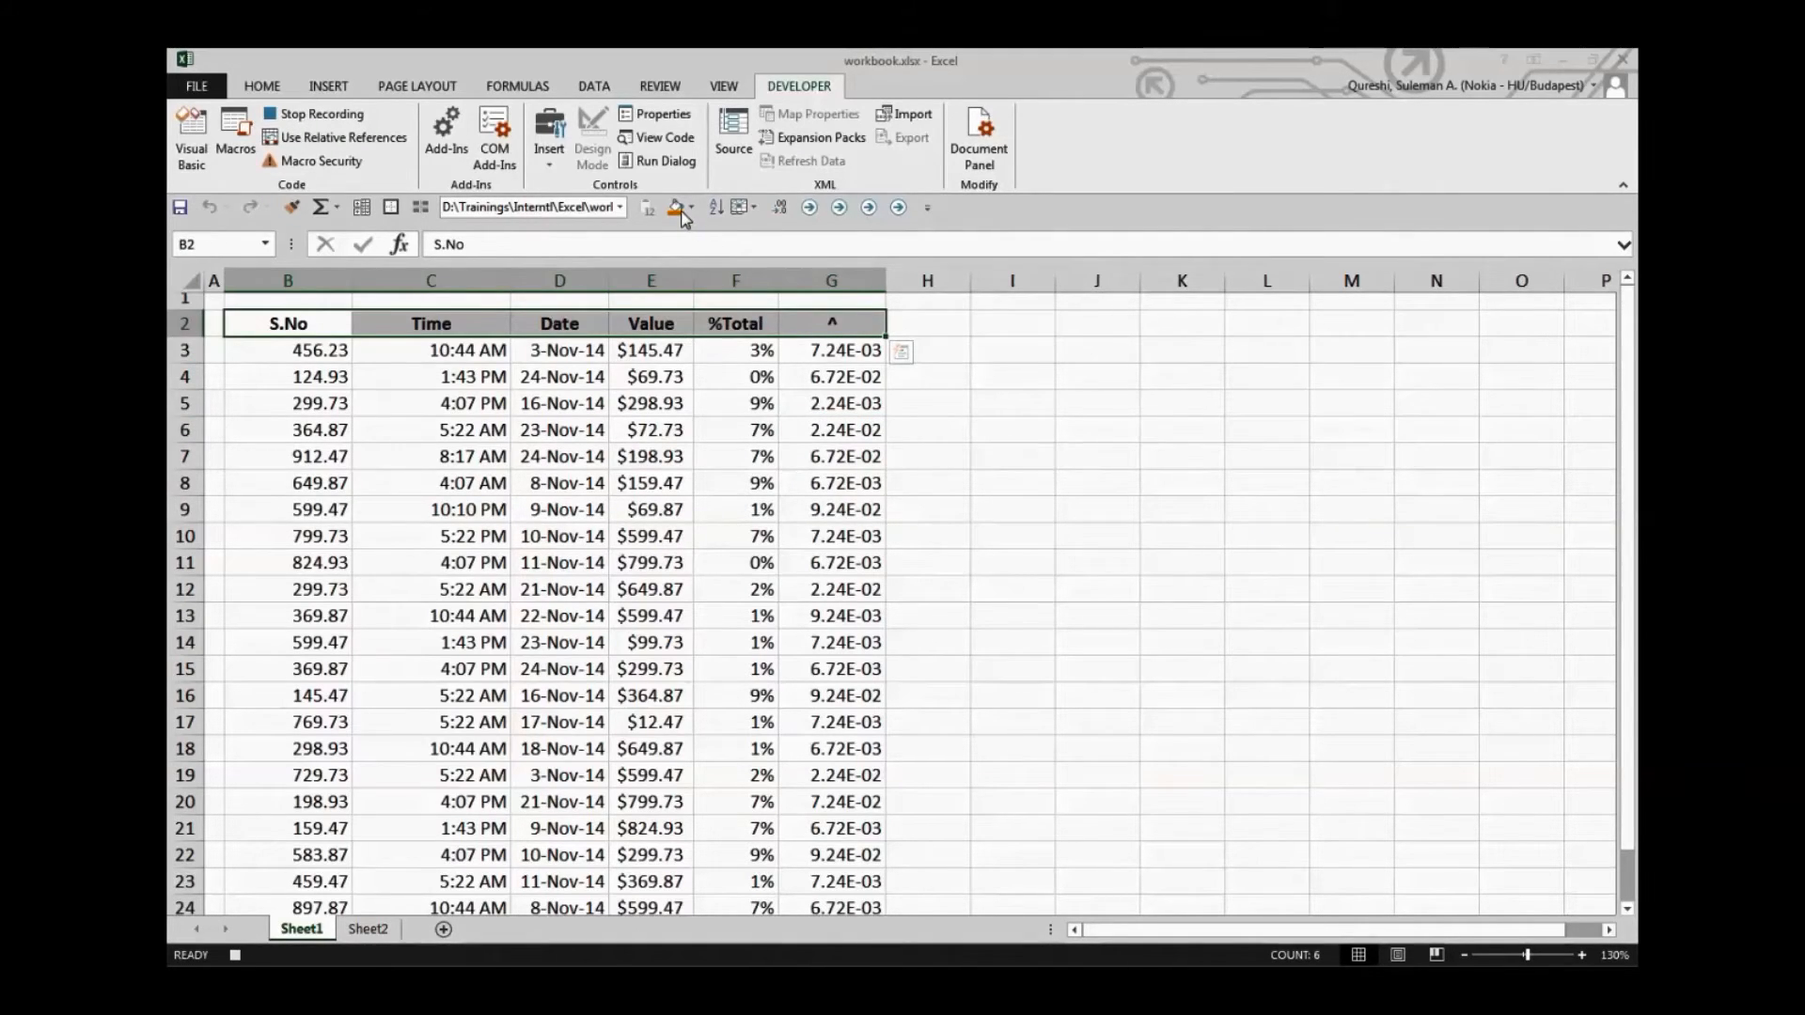
left_click(677, 208)
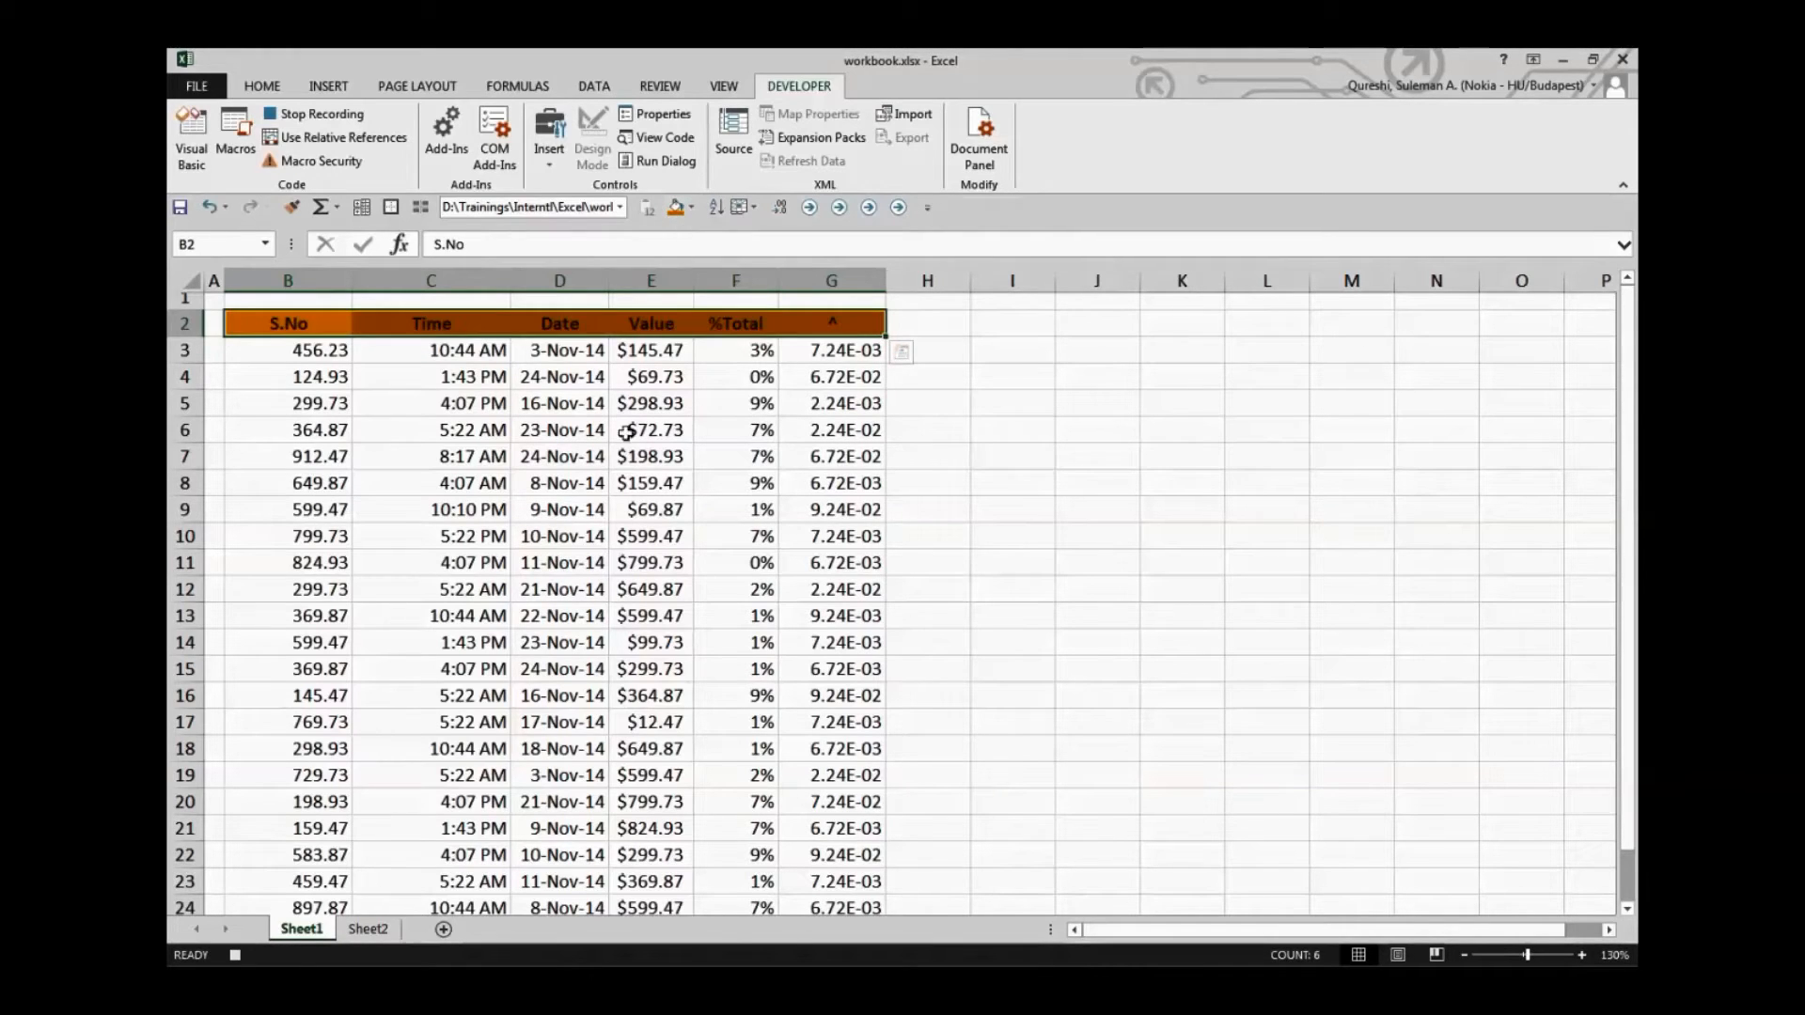
left_click(423, 427)
Fill the table's data cells B3:G24 with Light Blue
left_click_drag(323, 353, 822, 741)
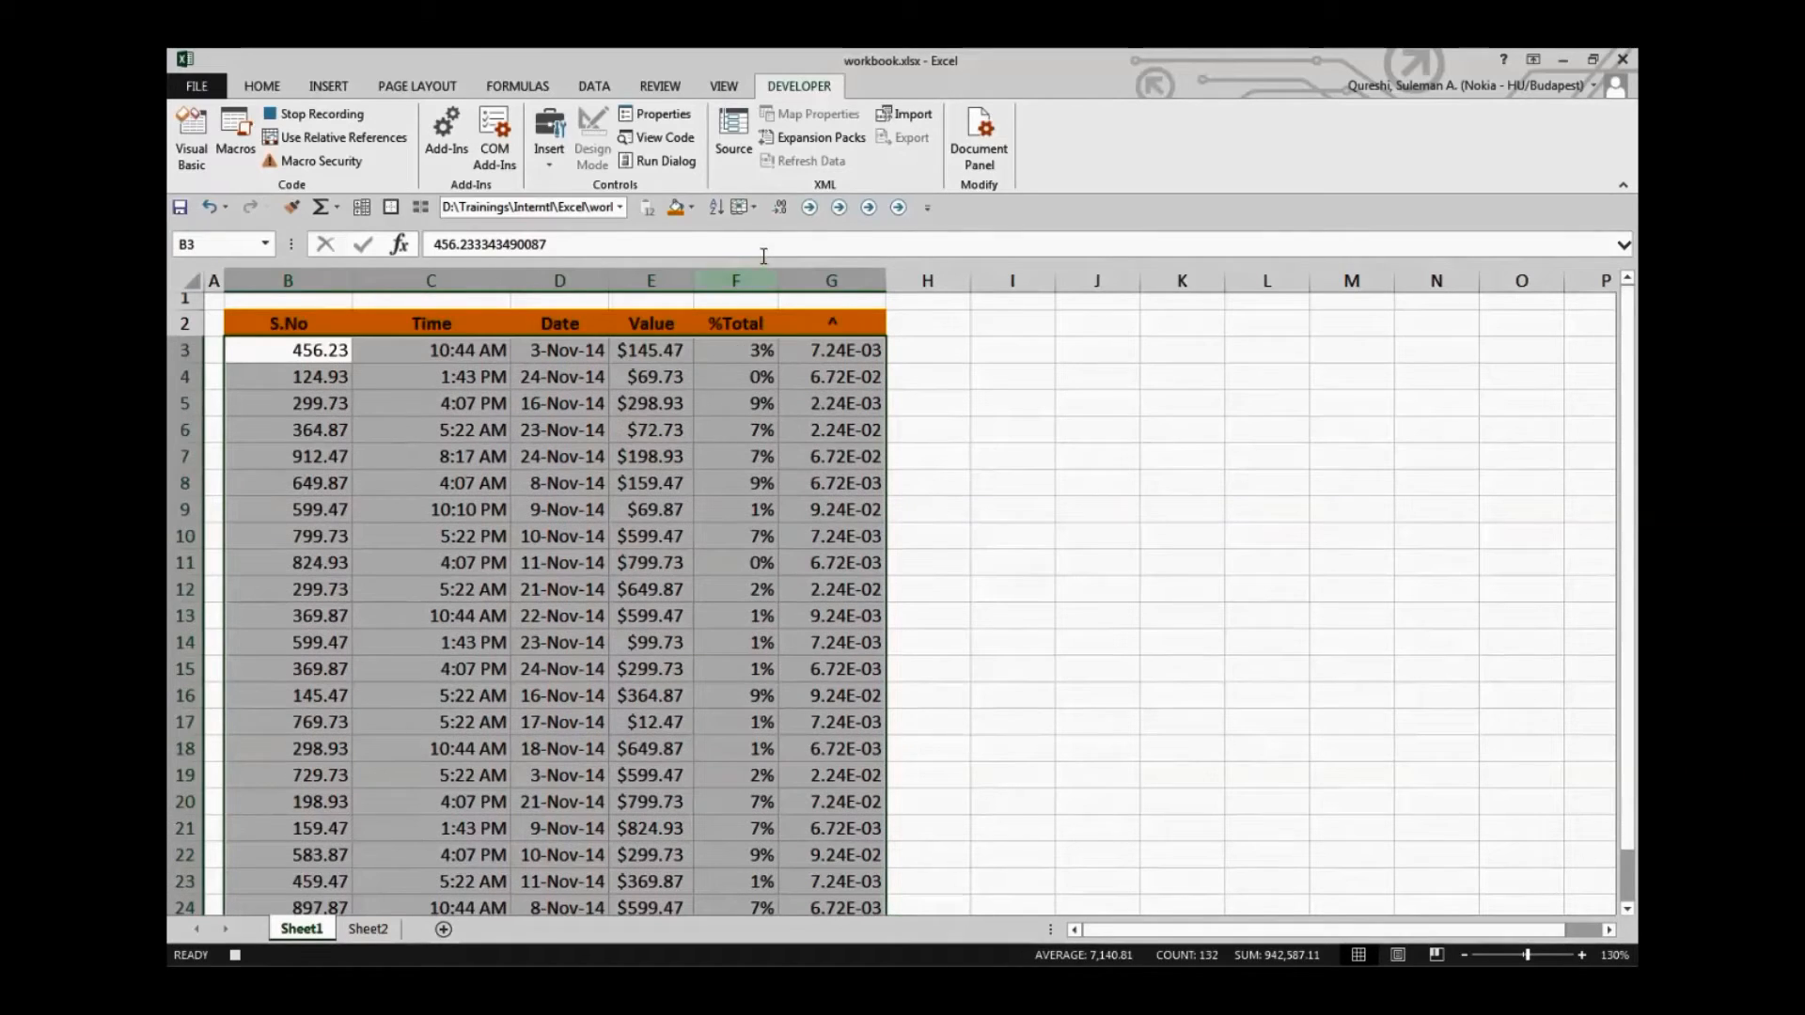
left_click(694, 208)
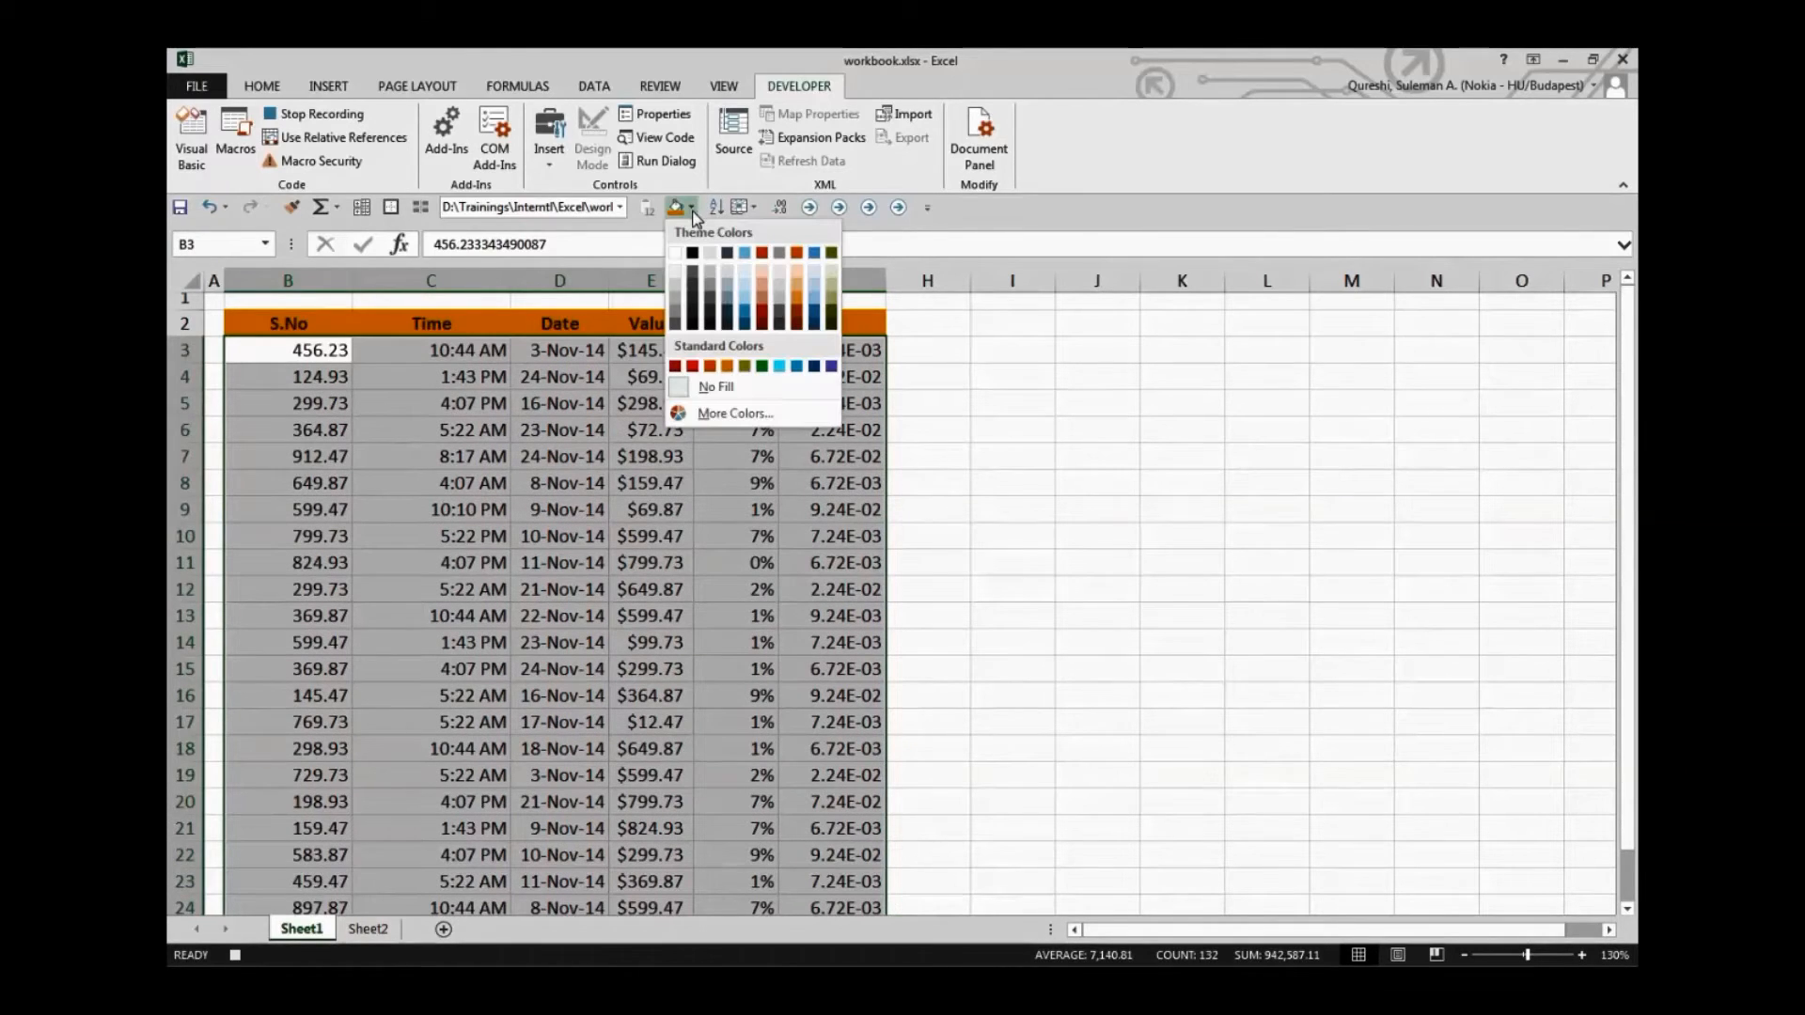
left_click(780, 366)
left_click(982, 481)
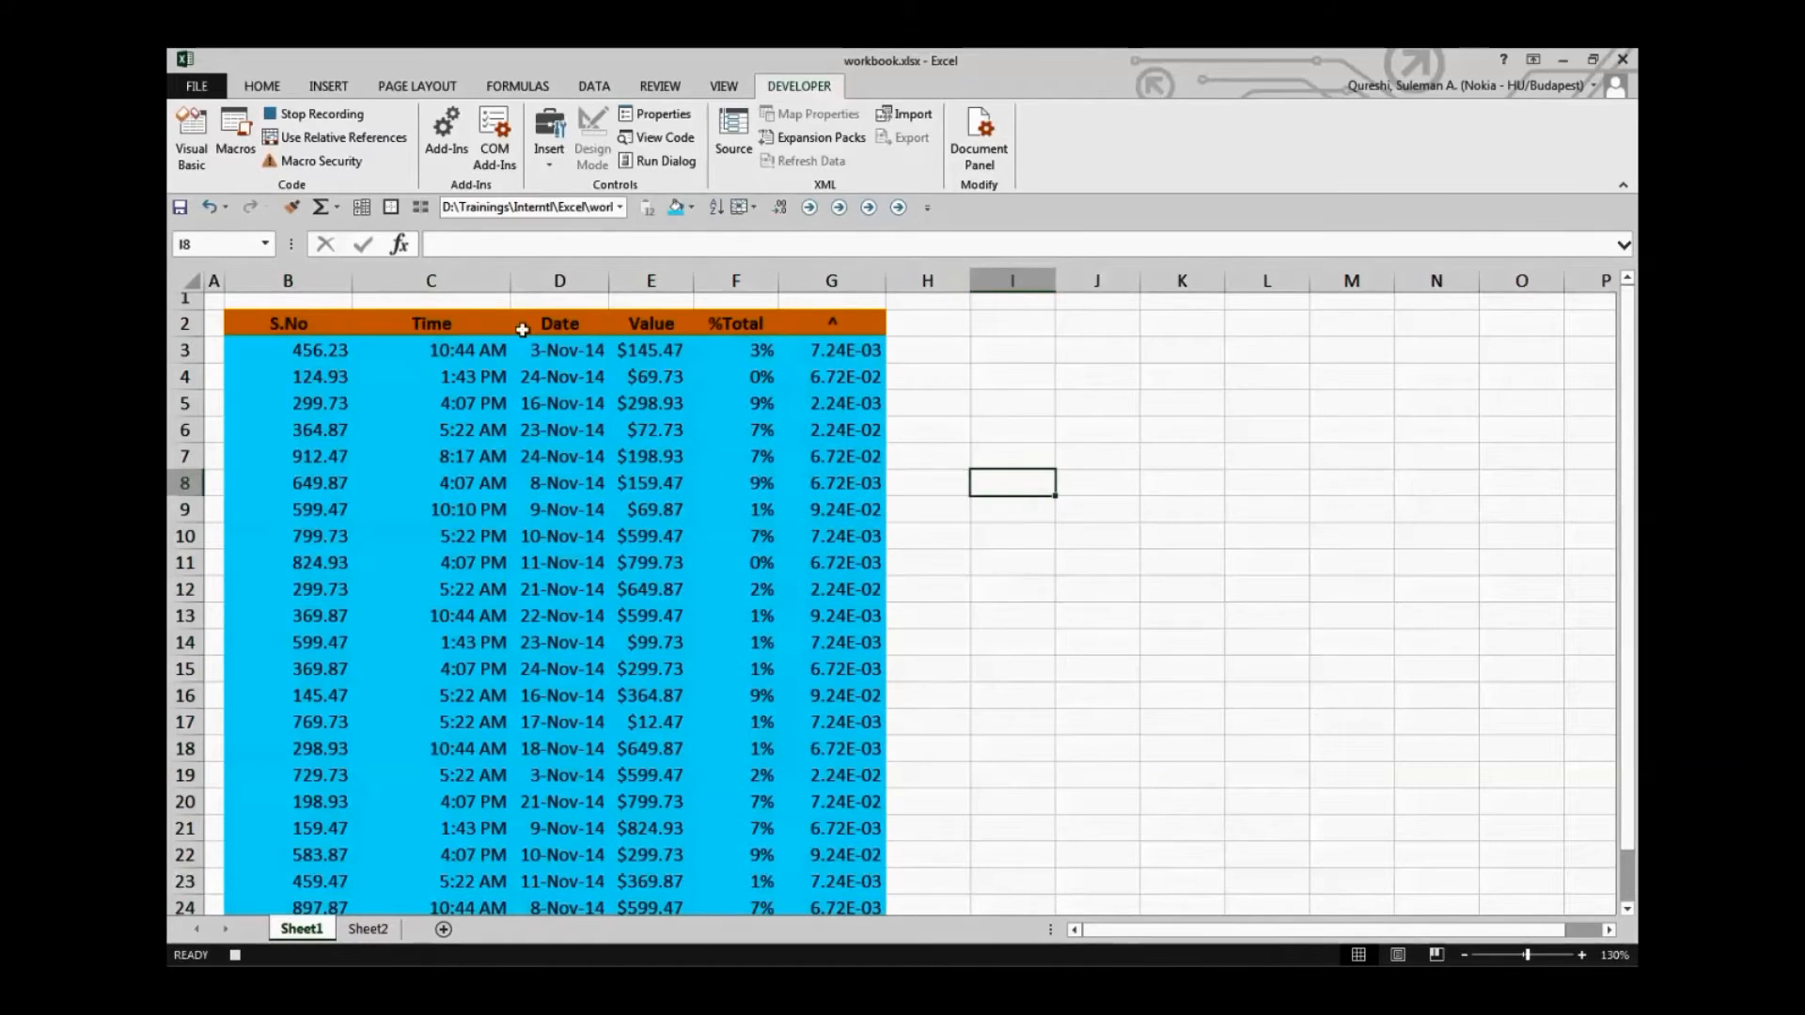
Make the S.No values in column B bold, from B3 down to the end of the table
left_click_drag(320, 348, 272, 870)
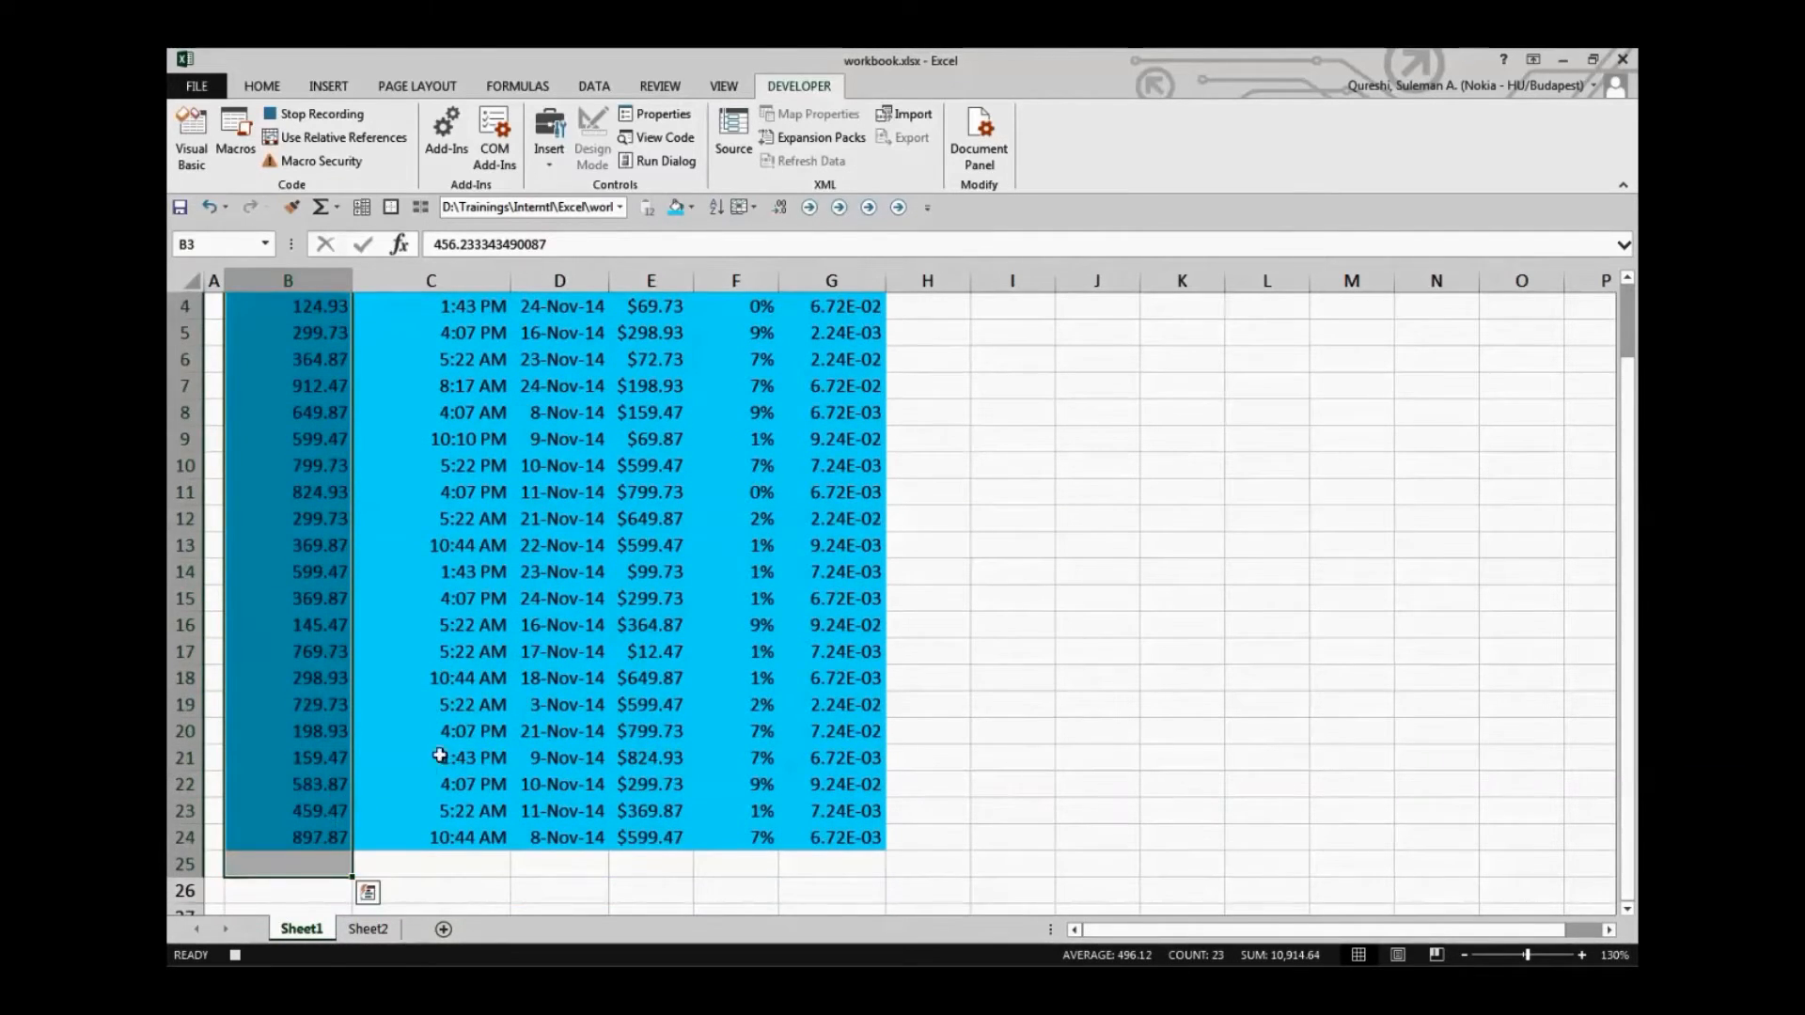
scroll(517, 677, "up", 1)
key("ctrl+b")
left_click(409, 615)
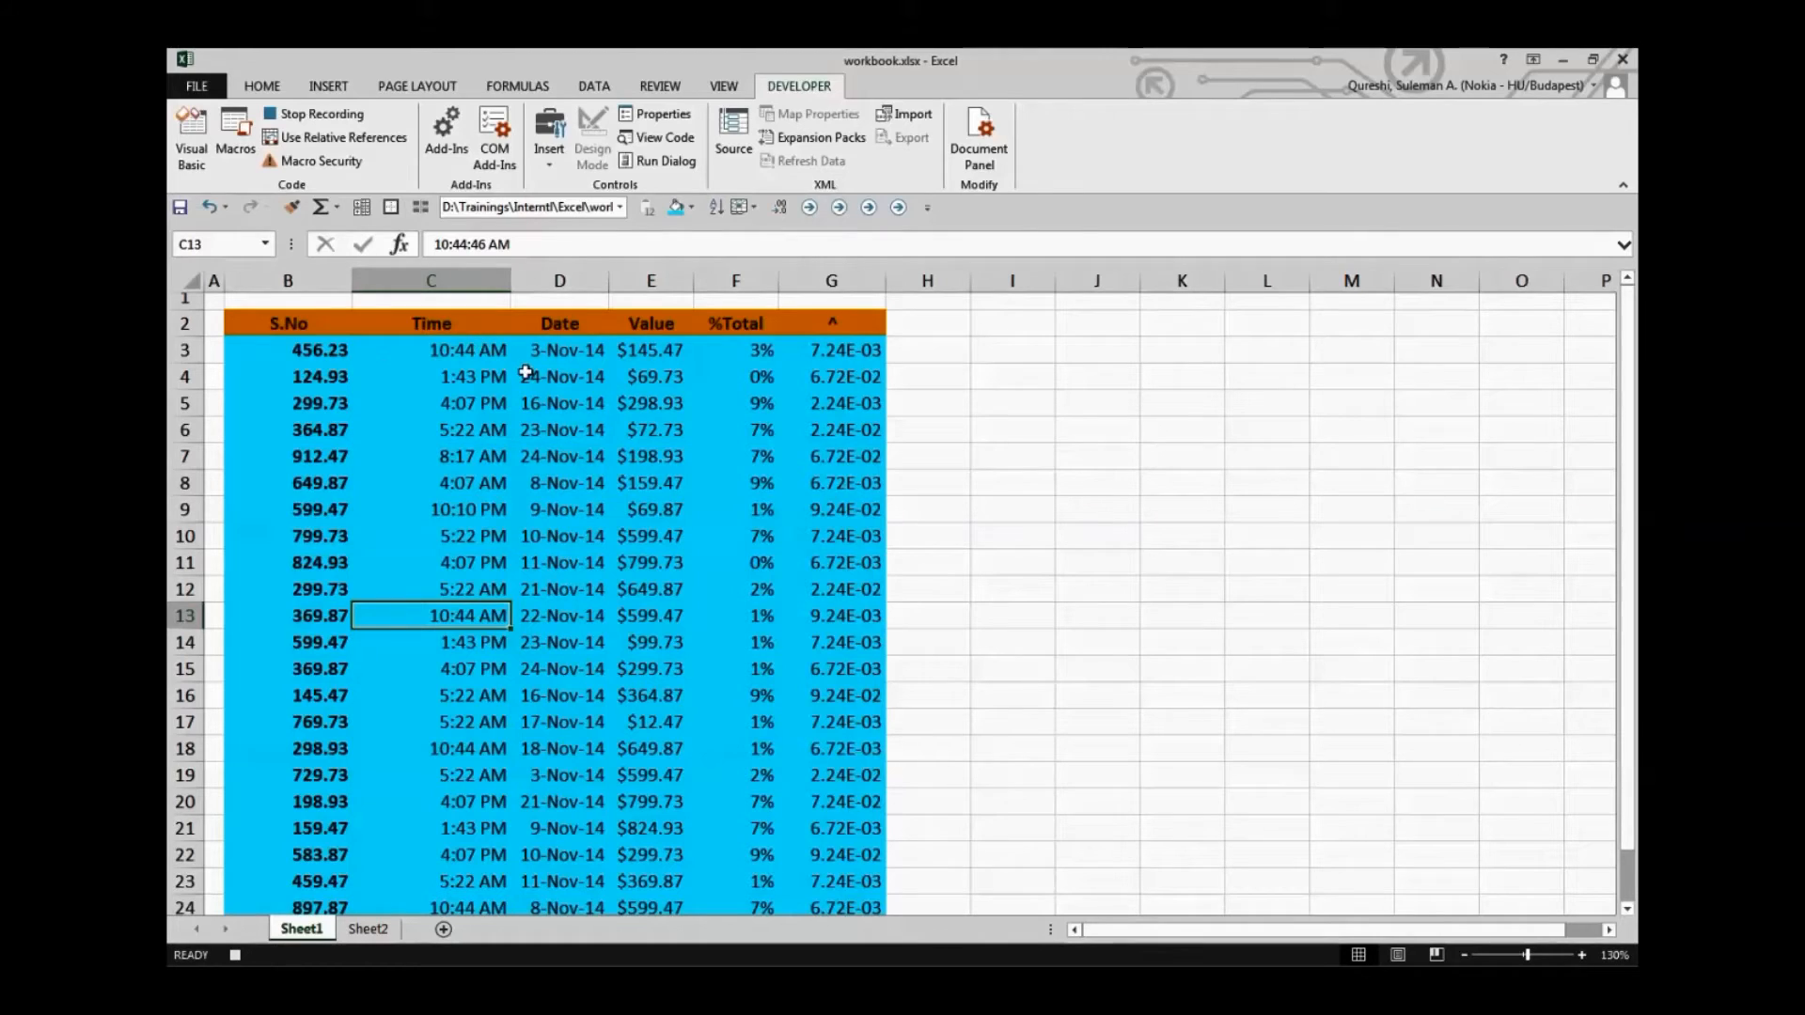
Fill the Time, Date and Value cells C3:E24 with the red-orange standard colour
left_click(435, 349)
left_click_drag(436, 349, 673, 905)
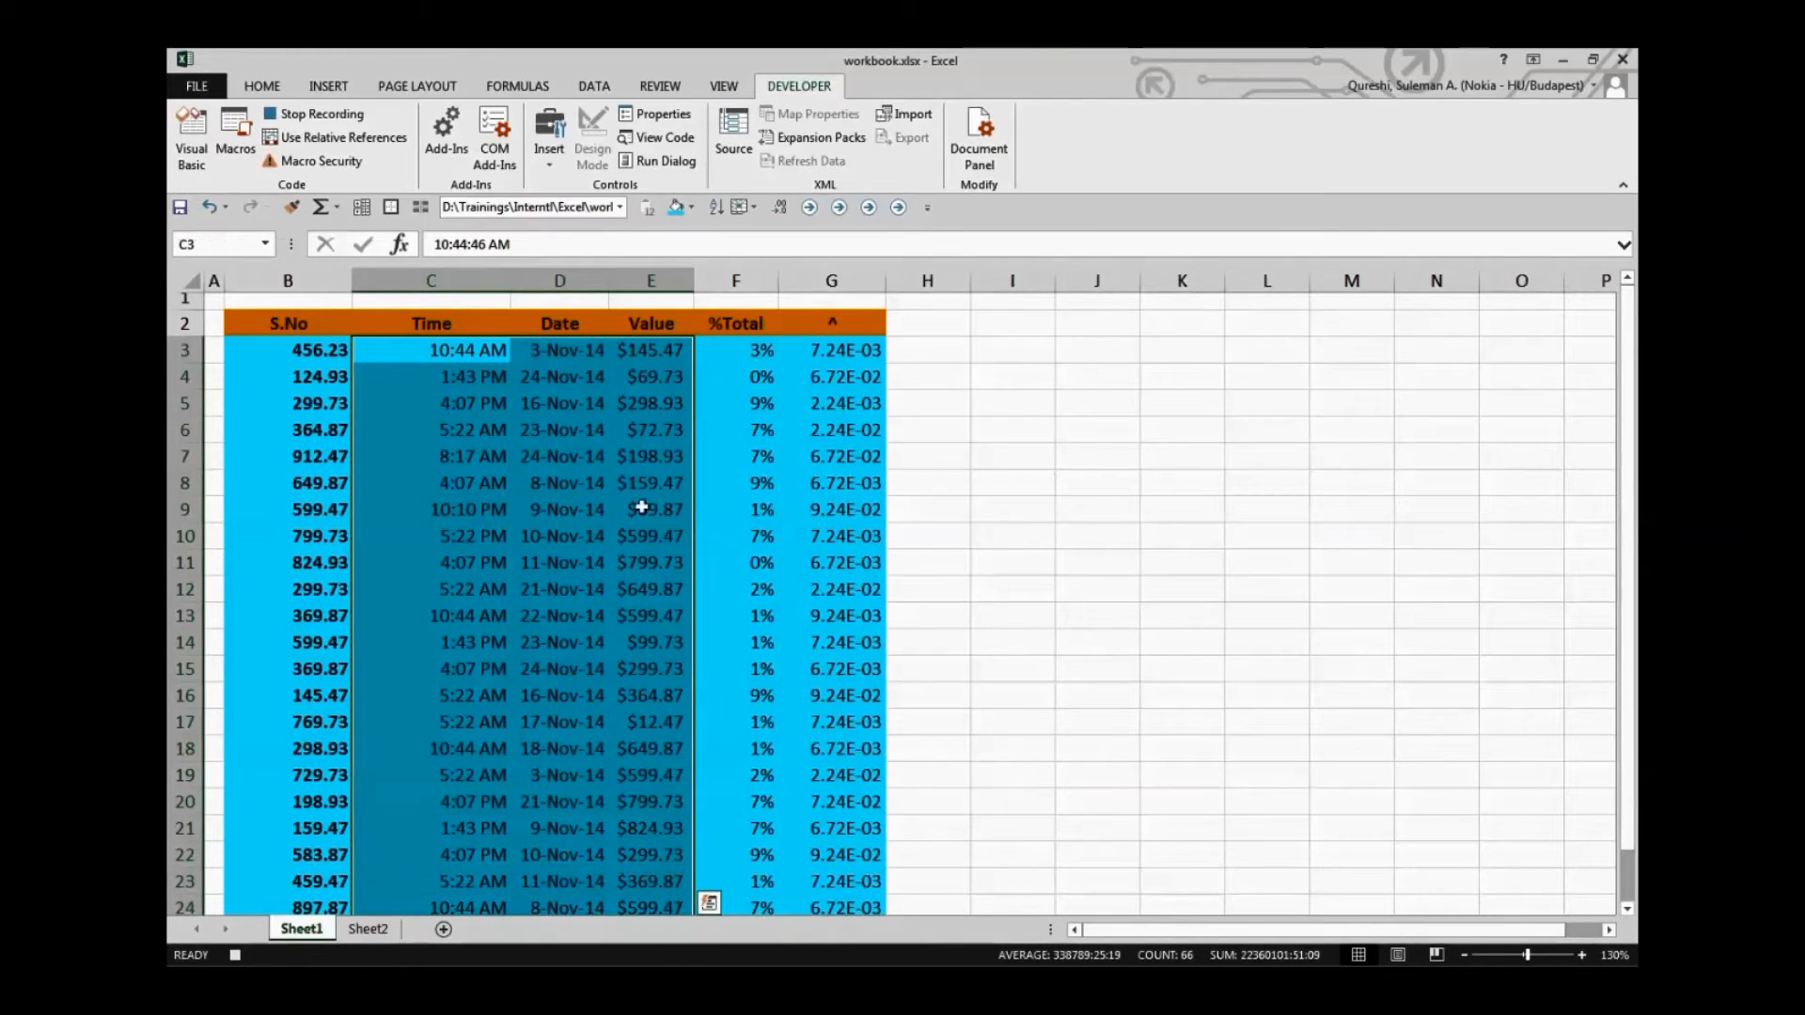
left_click(687, 209)
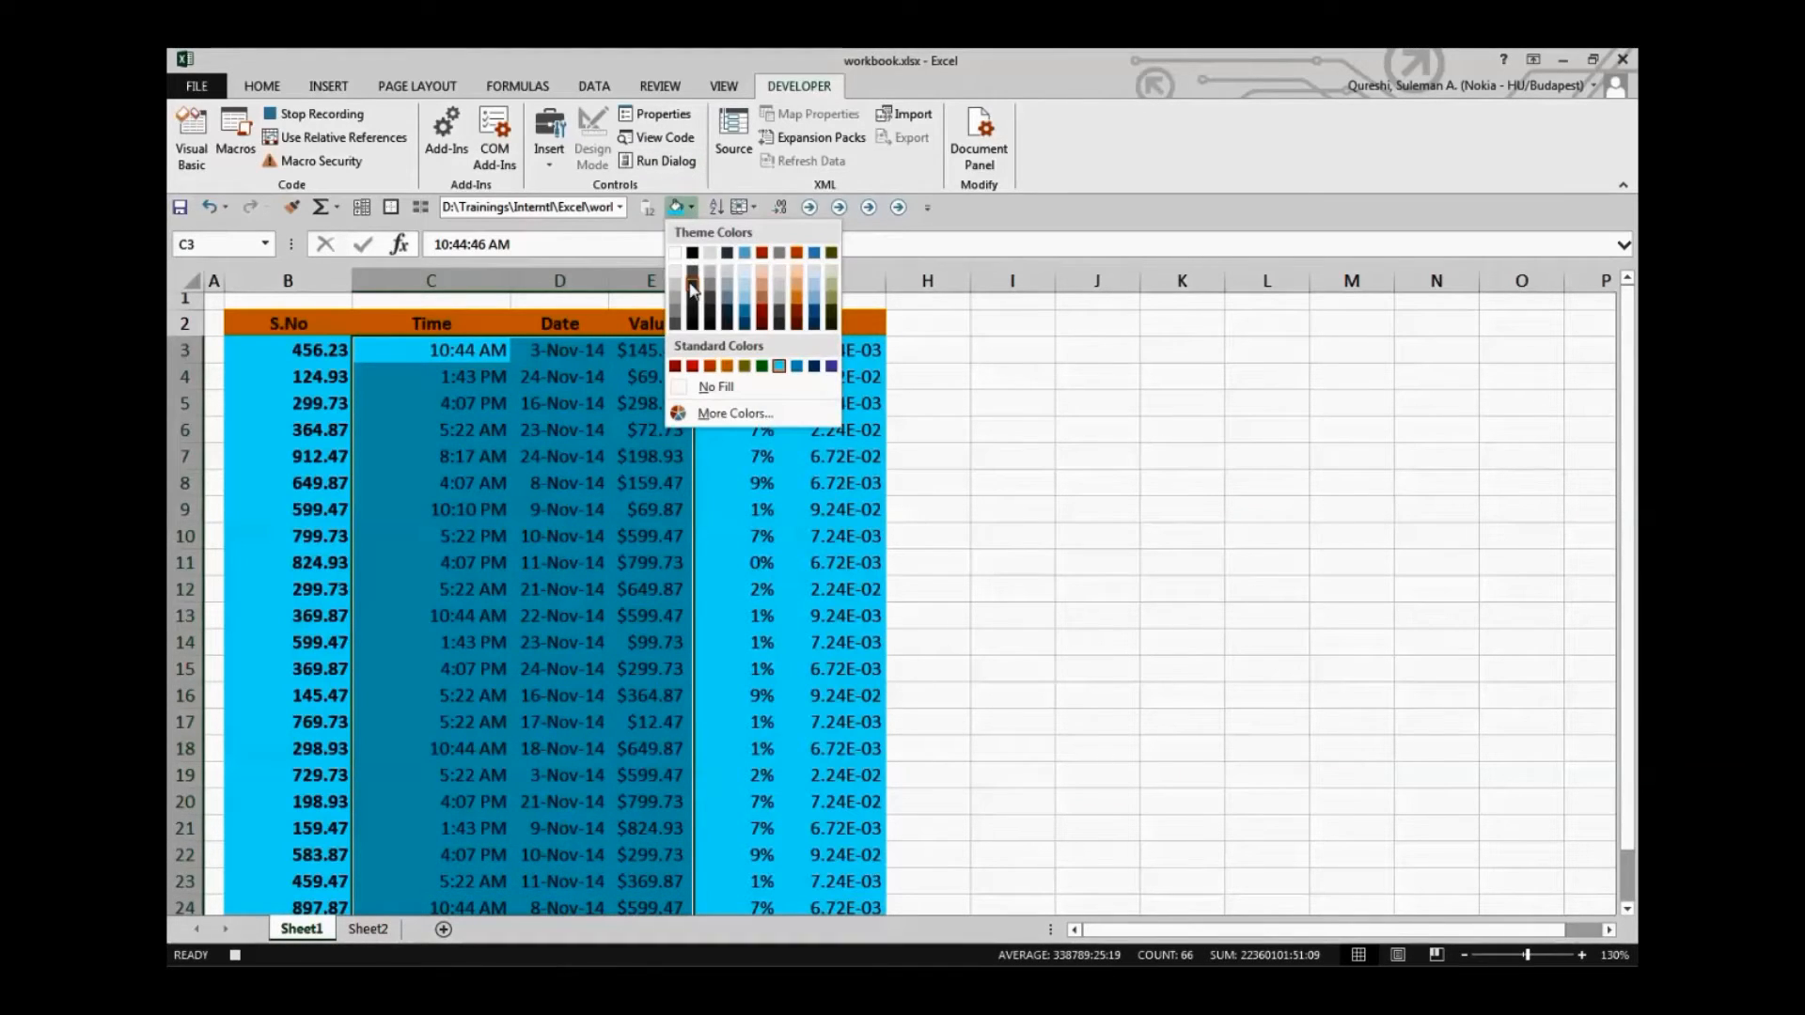
left_click(718, 367)
left_click(899, 399)
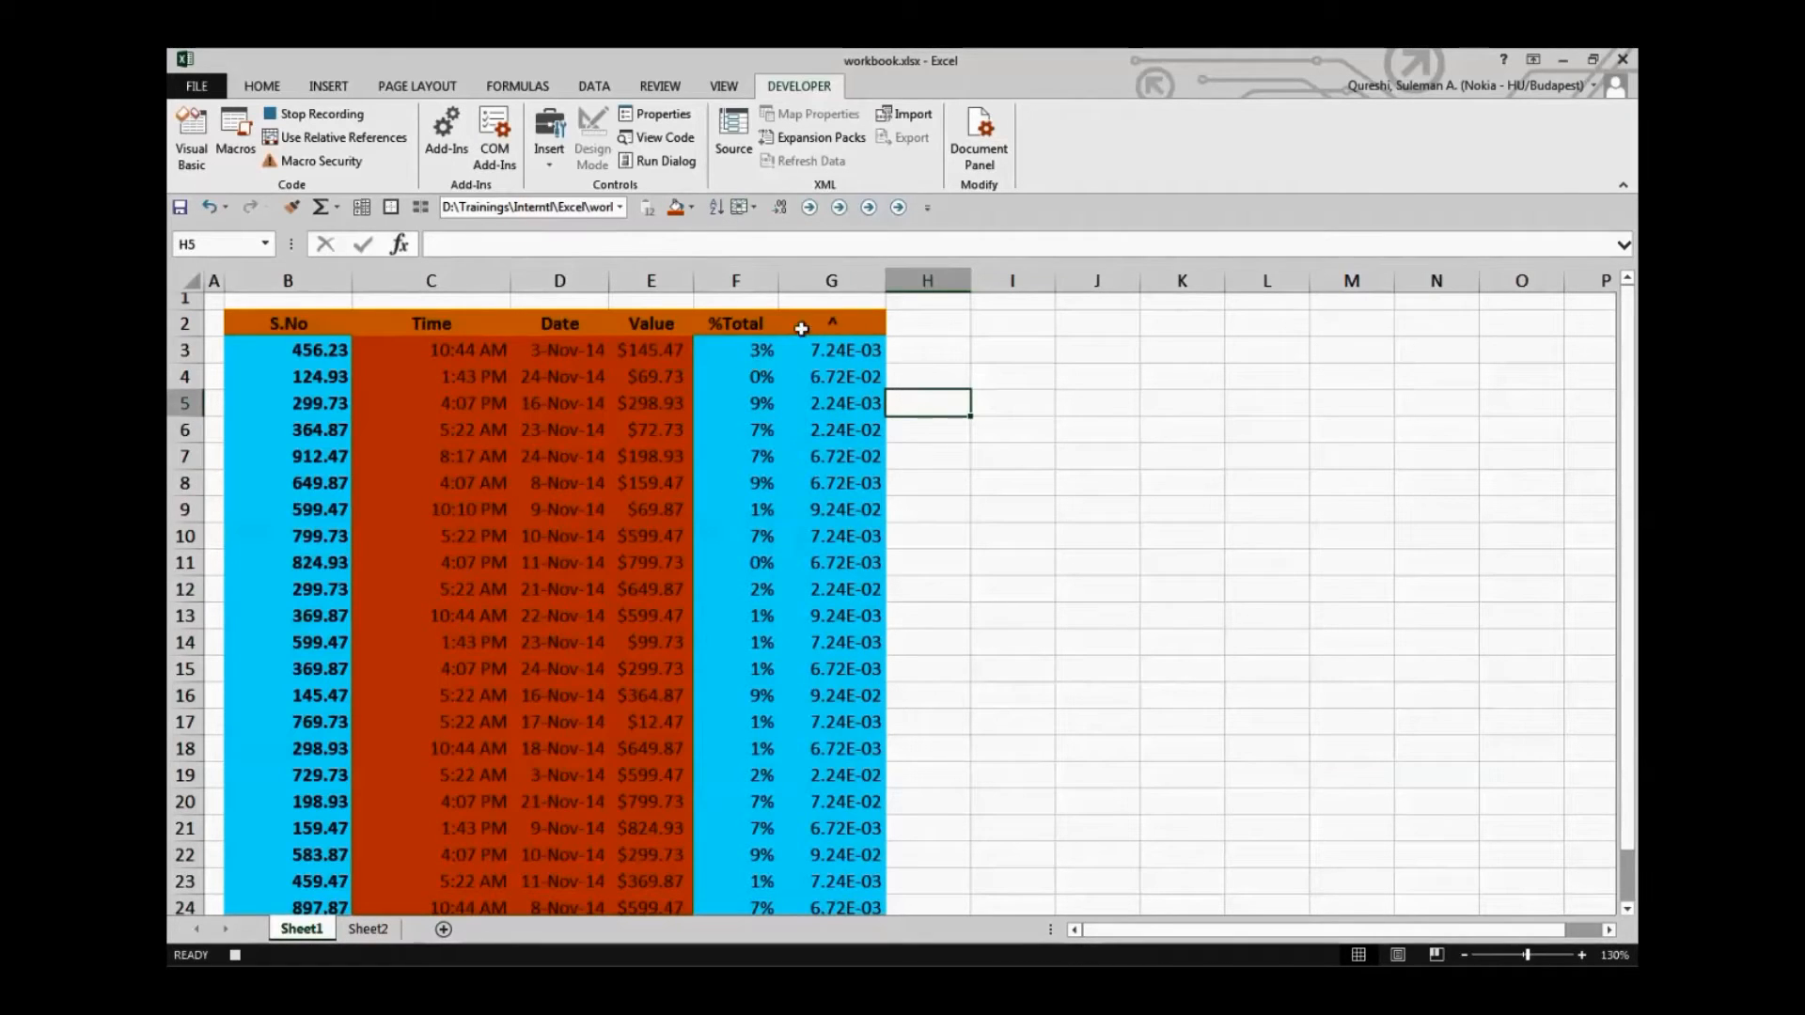
Make the values in G3:G24 bold and stop recording the macro
left_click_drag(825, 348, 818, 901)
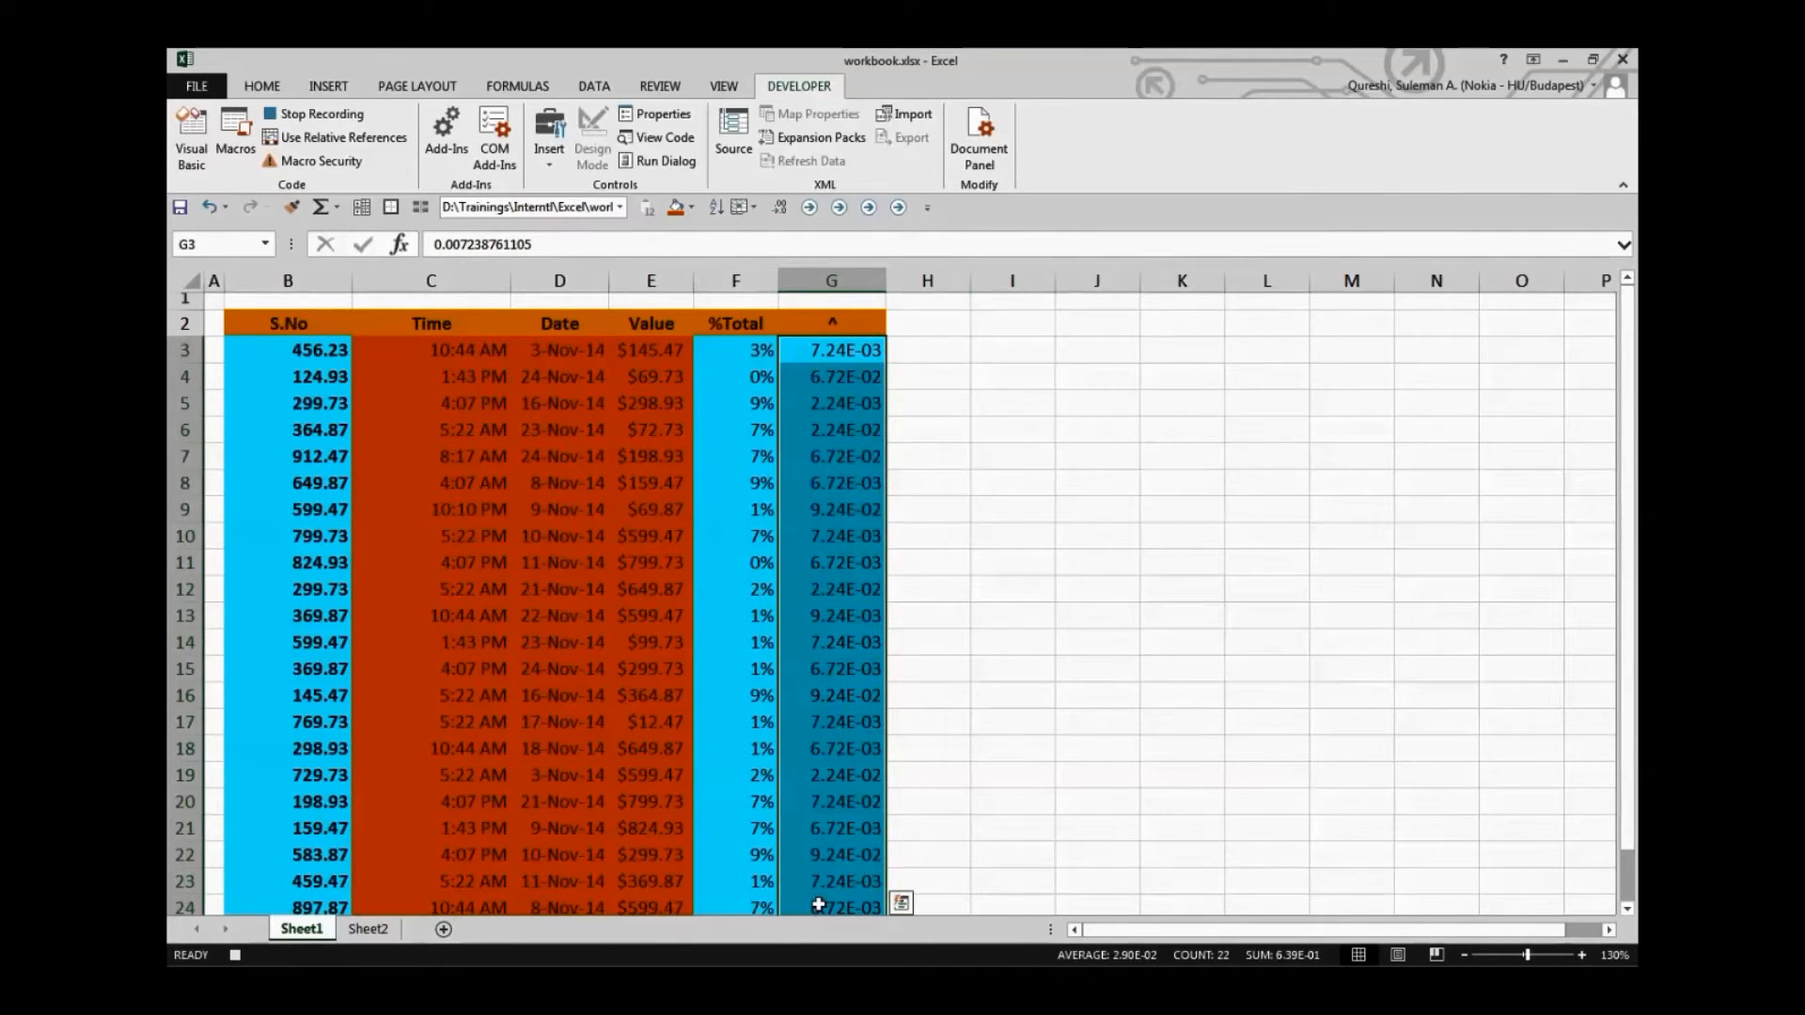
key("ctrl+b")
left_click(1008, 434)
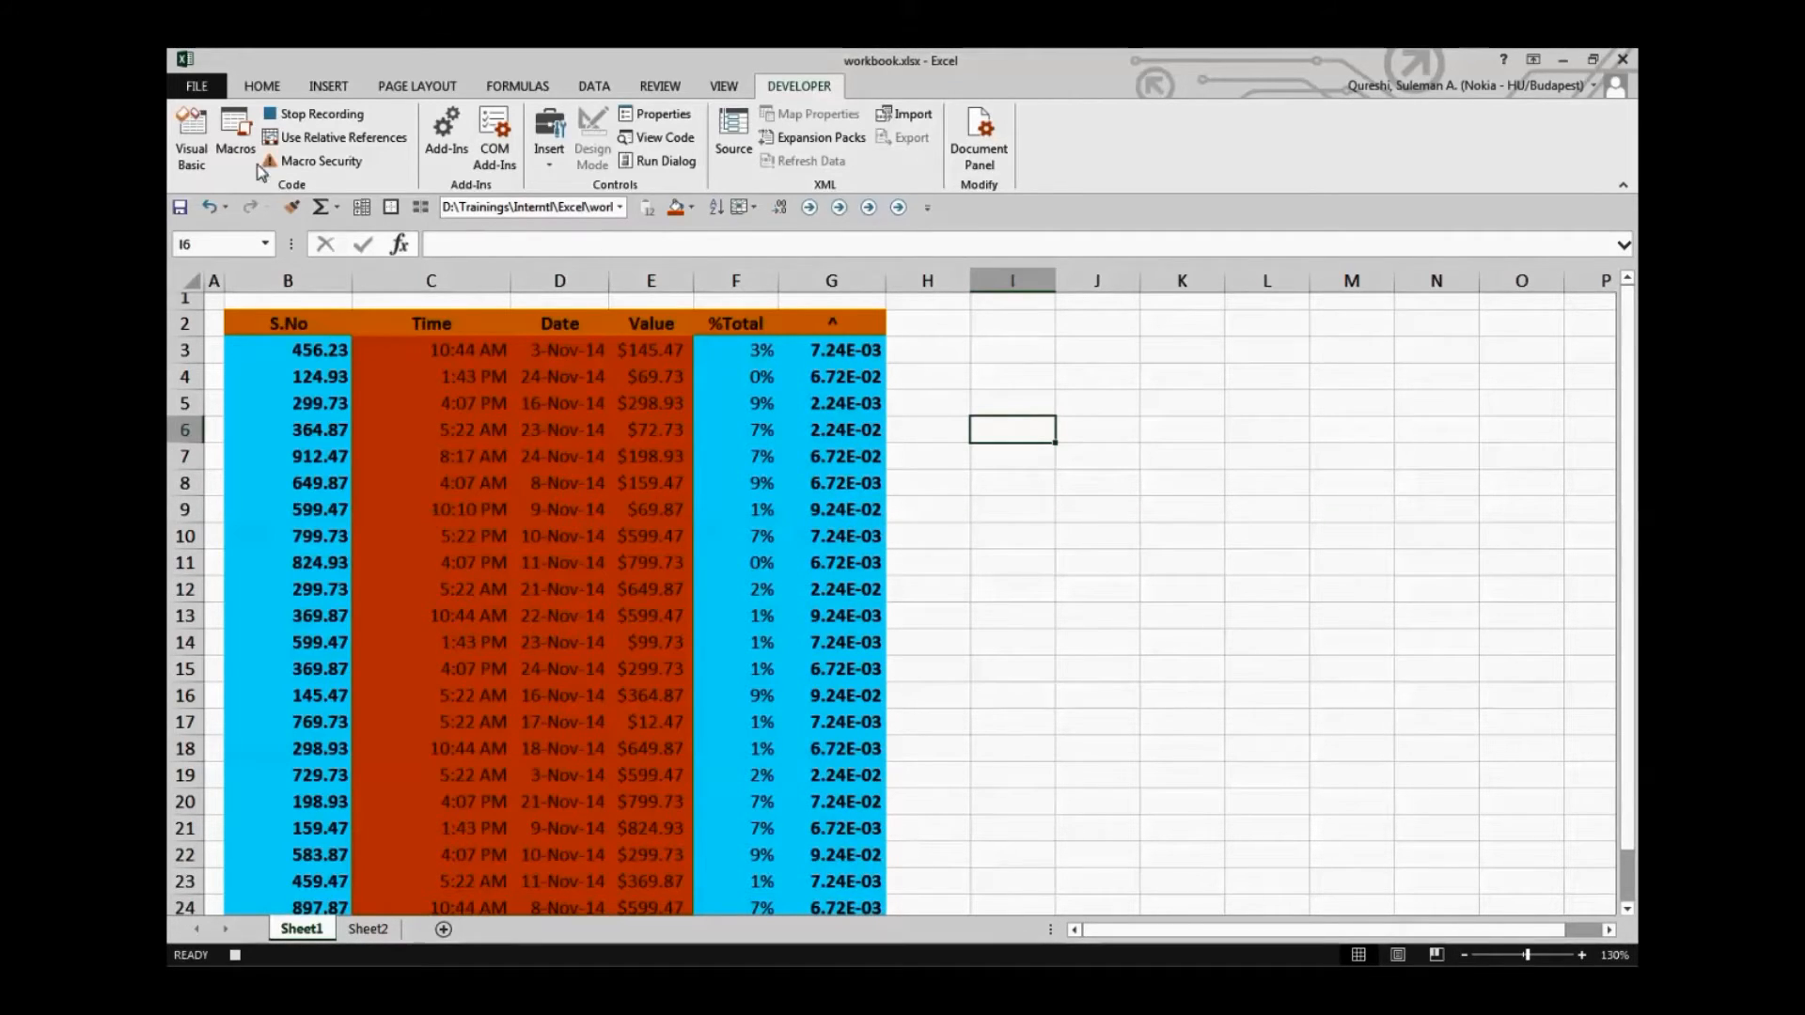
left_click(322, 115)
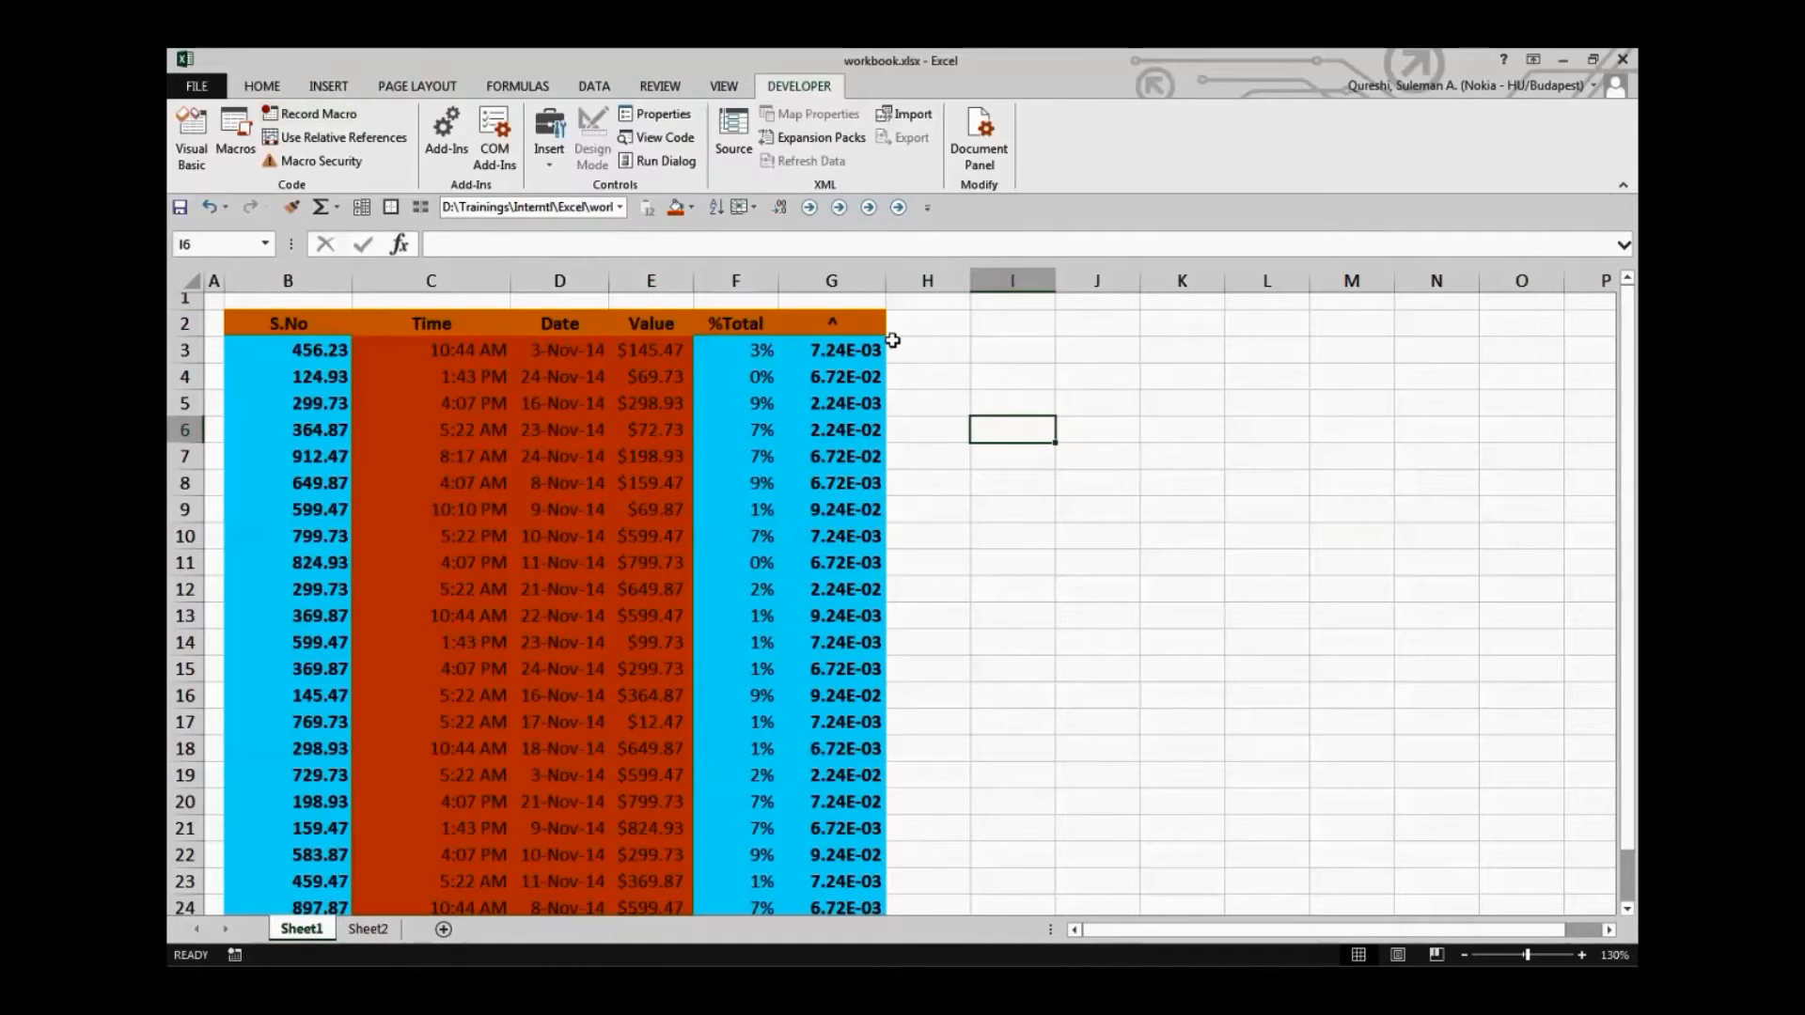
Undo all the fills and bold formatting applied to the table during the macro recording
left_click(955, 354)
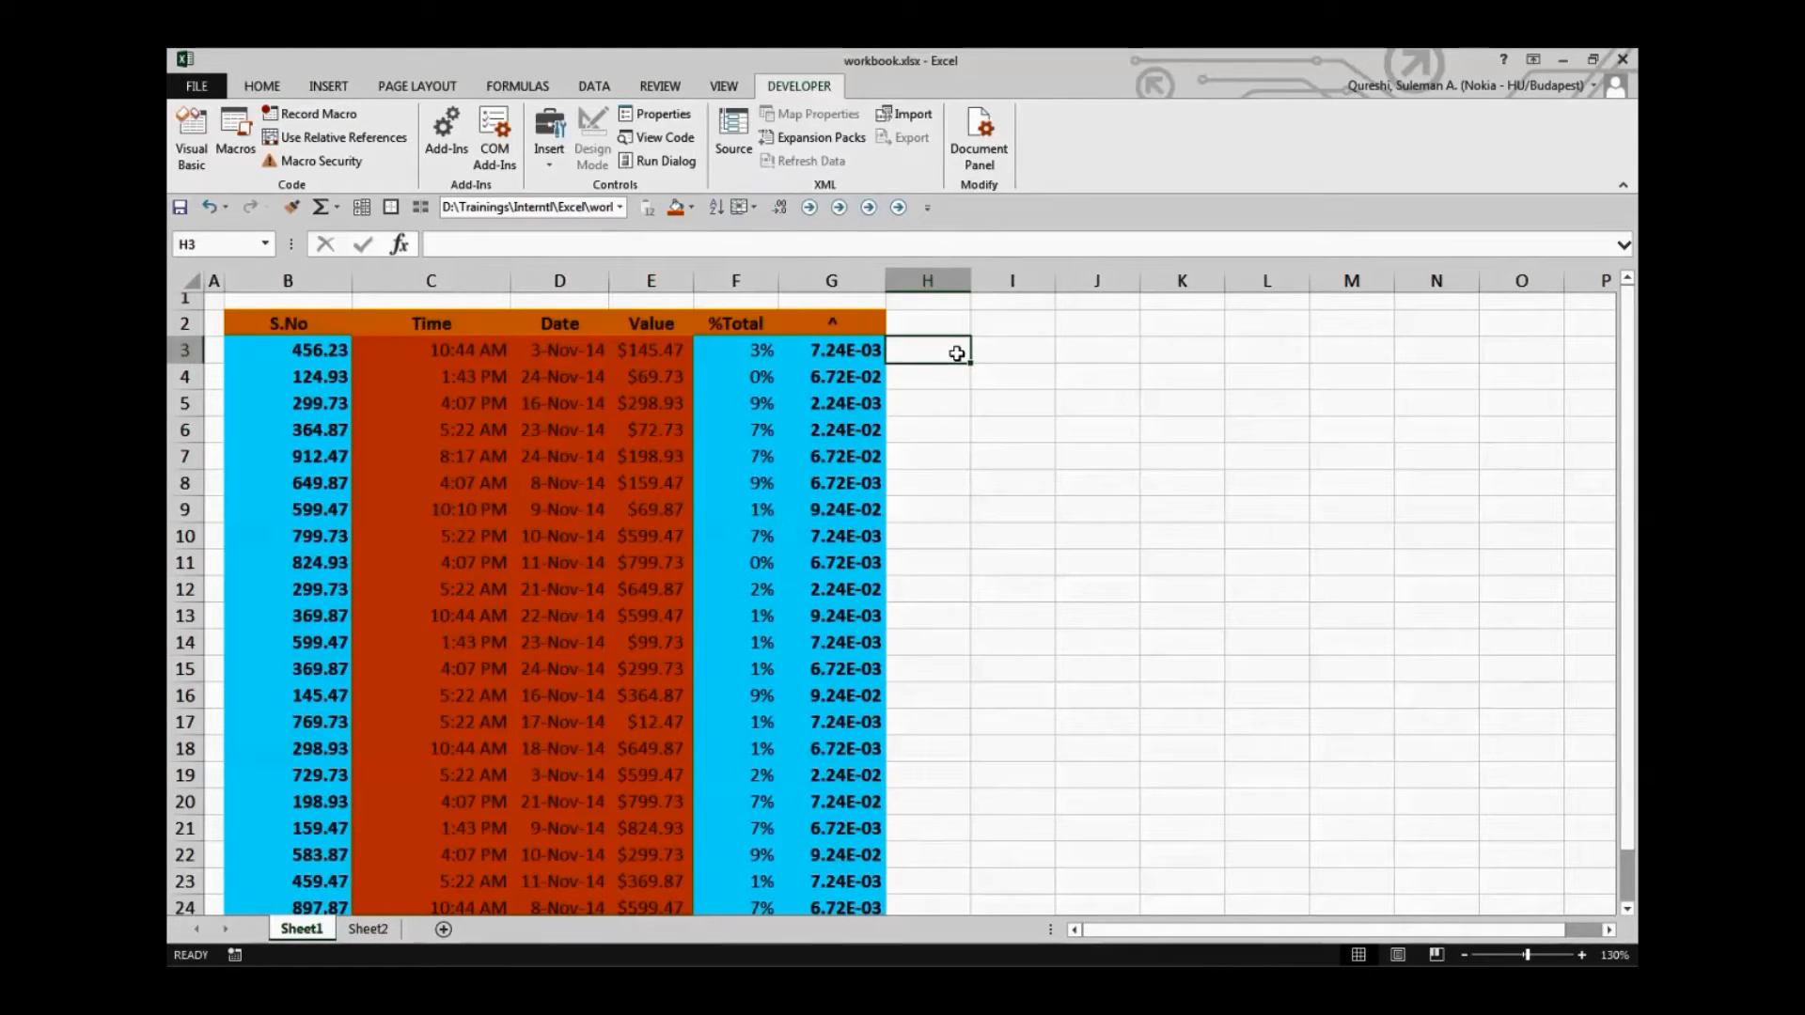
key("ctrl+z")
key("ctrl+z")
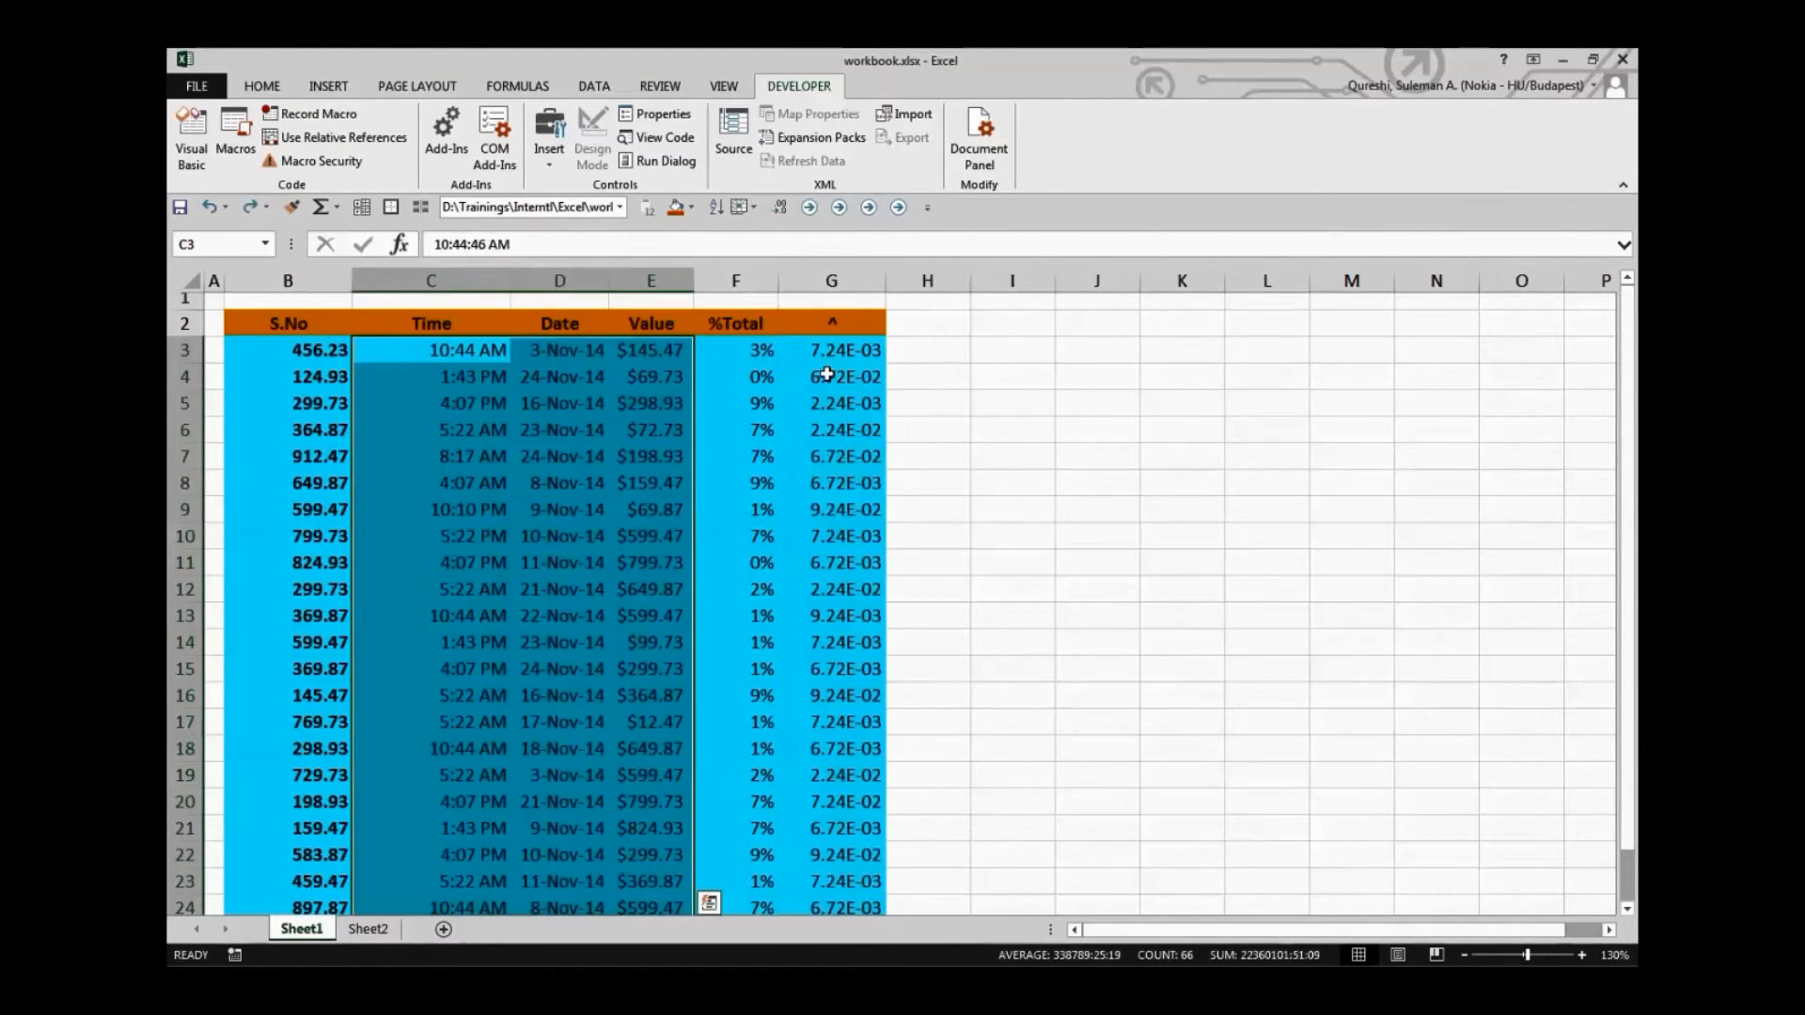
key("ctrl+z")
key("ctrl+z")
key("ctrl+z")
key("ctrl+z")
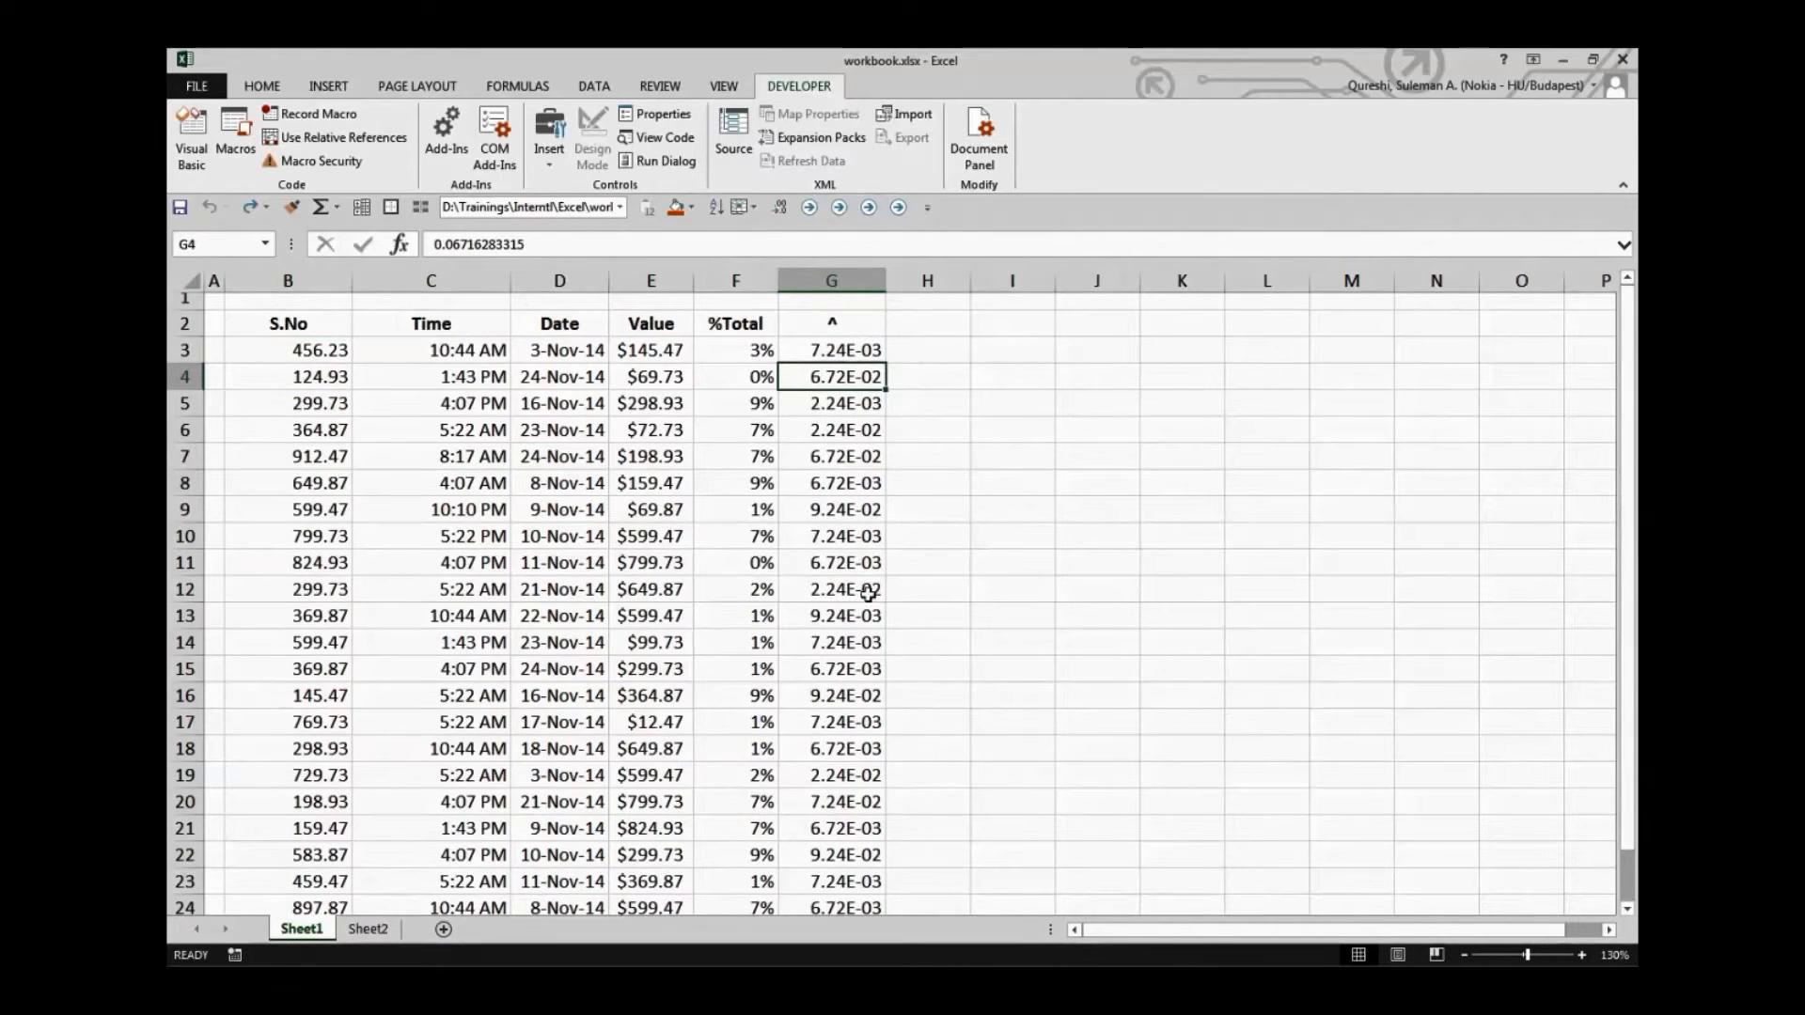
Run the PERSONAL.XLSB!Test macro from the macro list with the Macros in scope set to workbook.xlsx
left_click(279, 326)
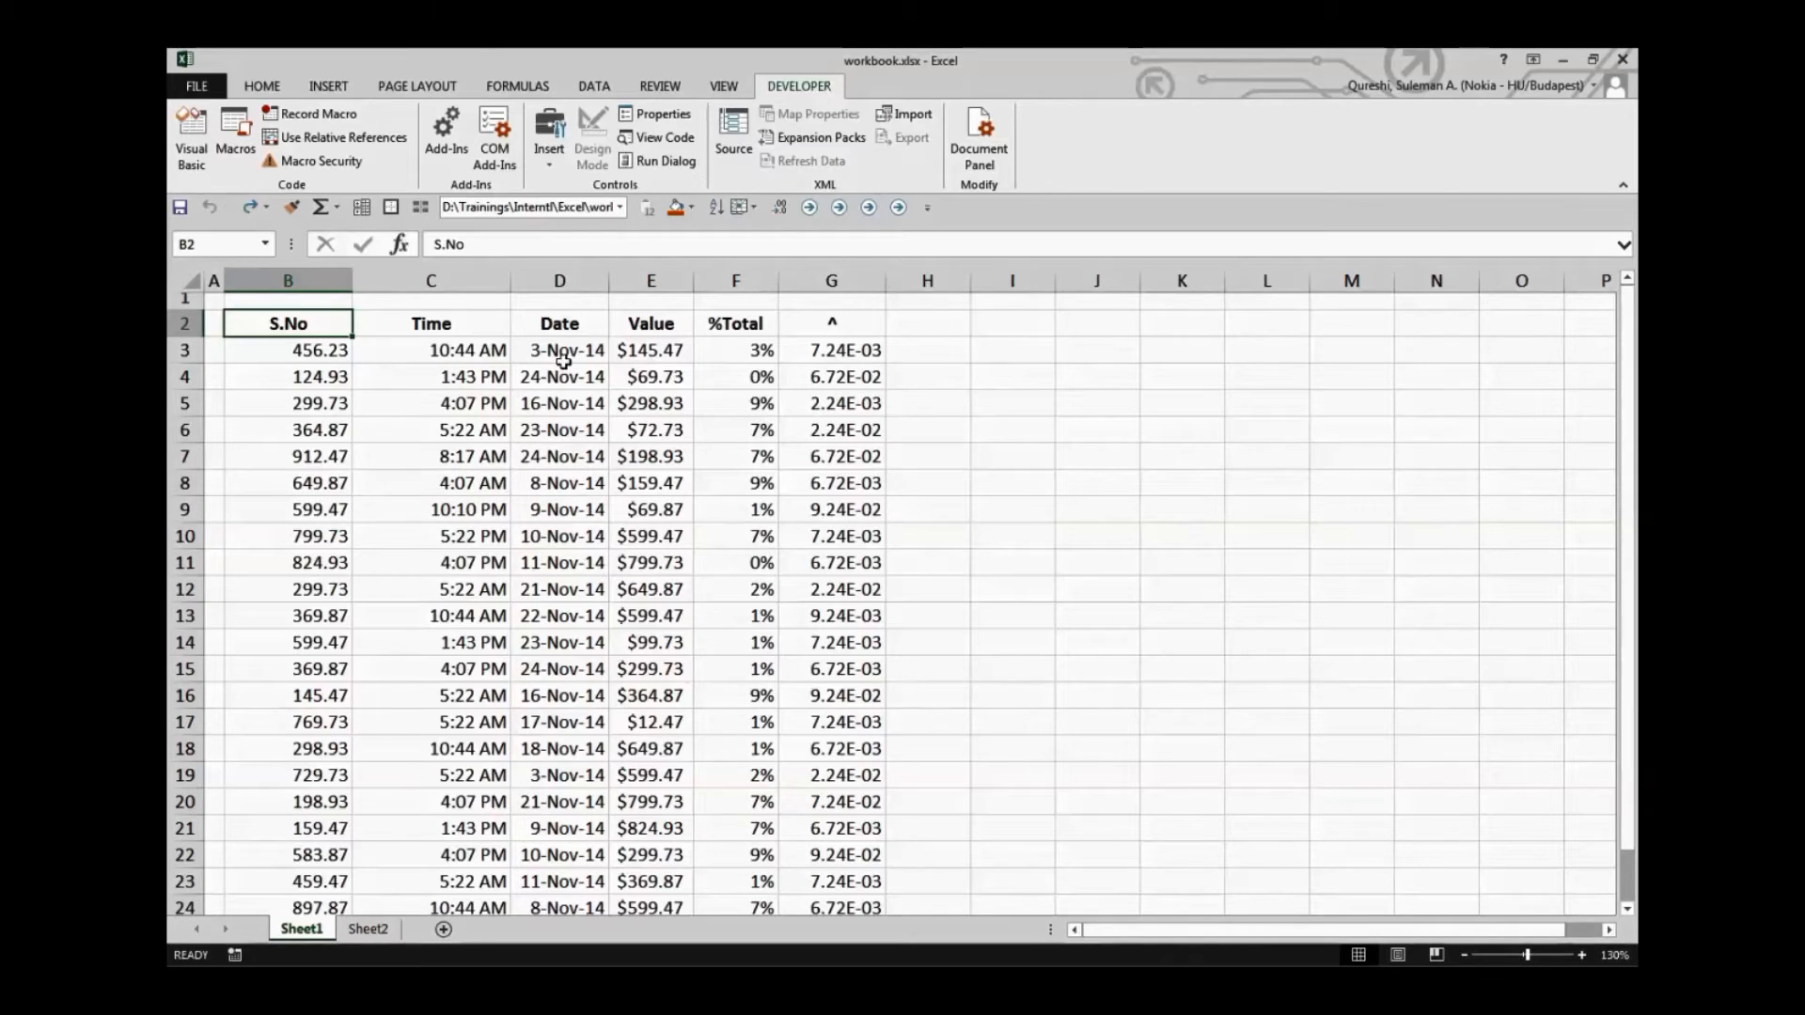
left_click(235, 141)
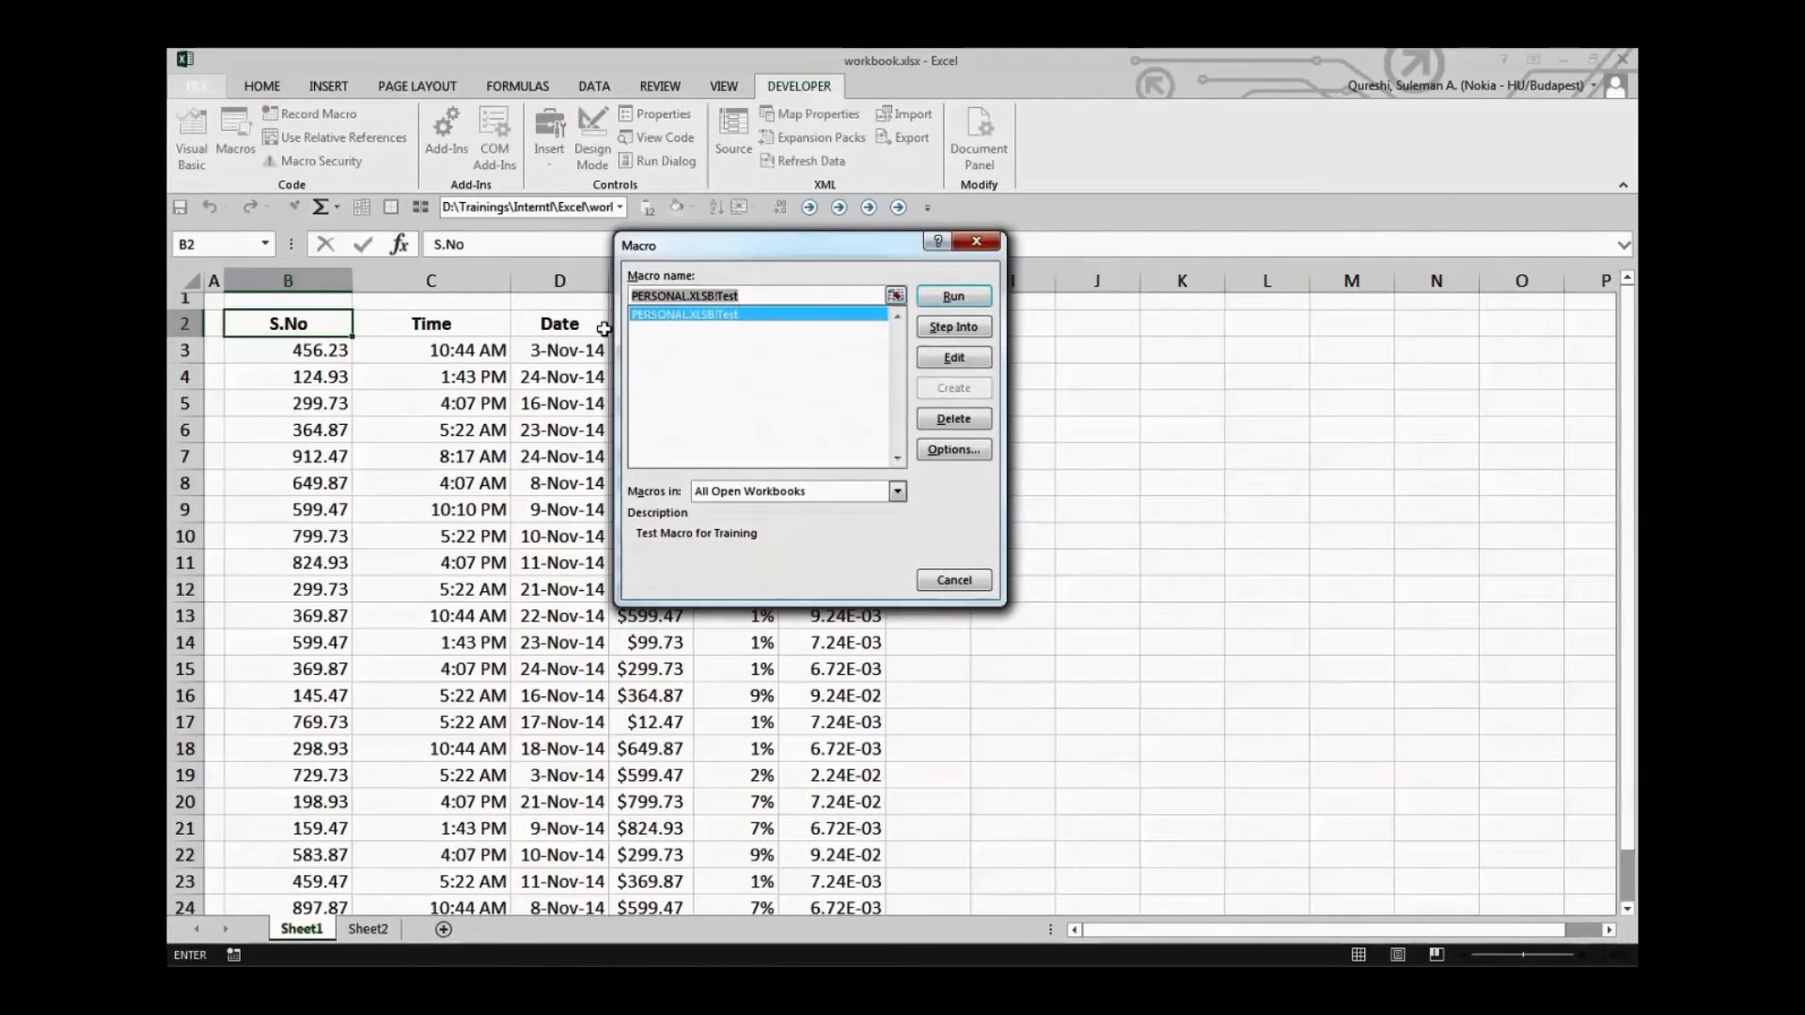
left_click(874, 493)
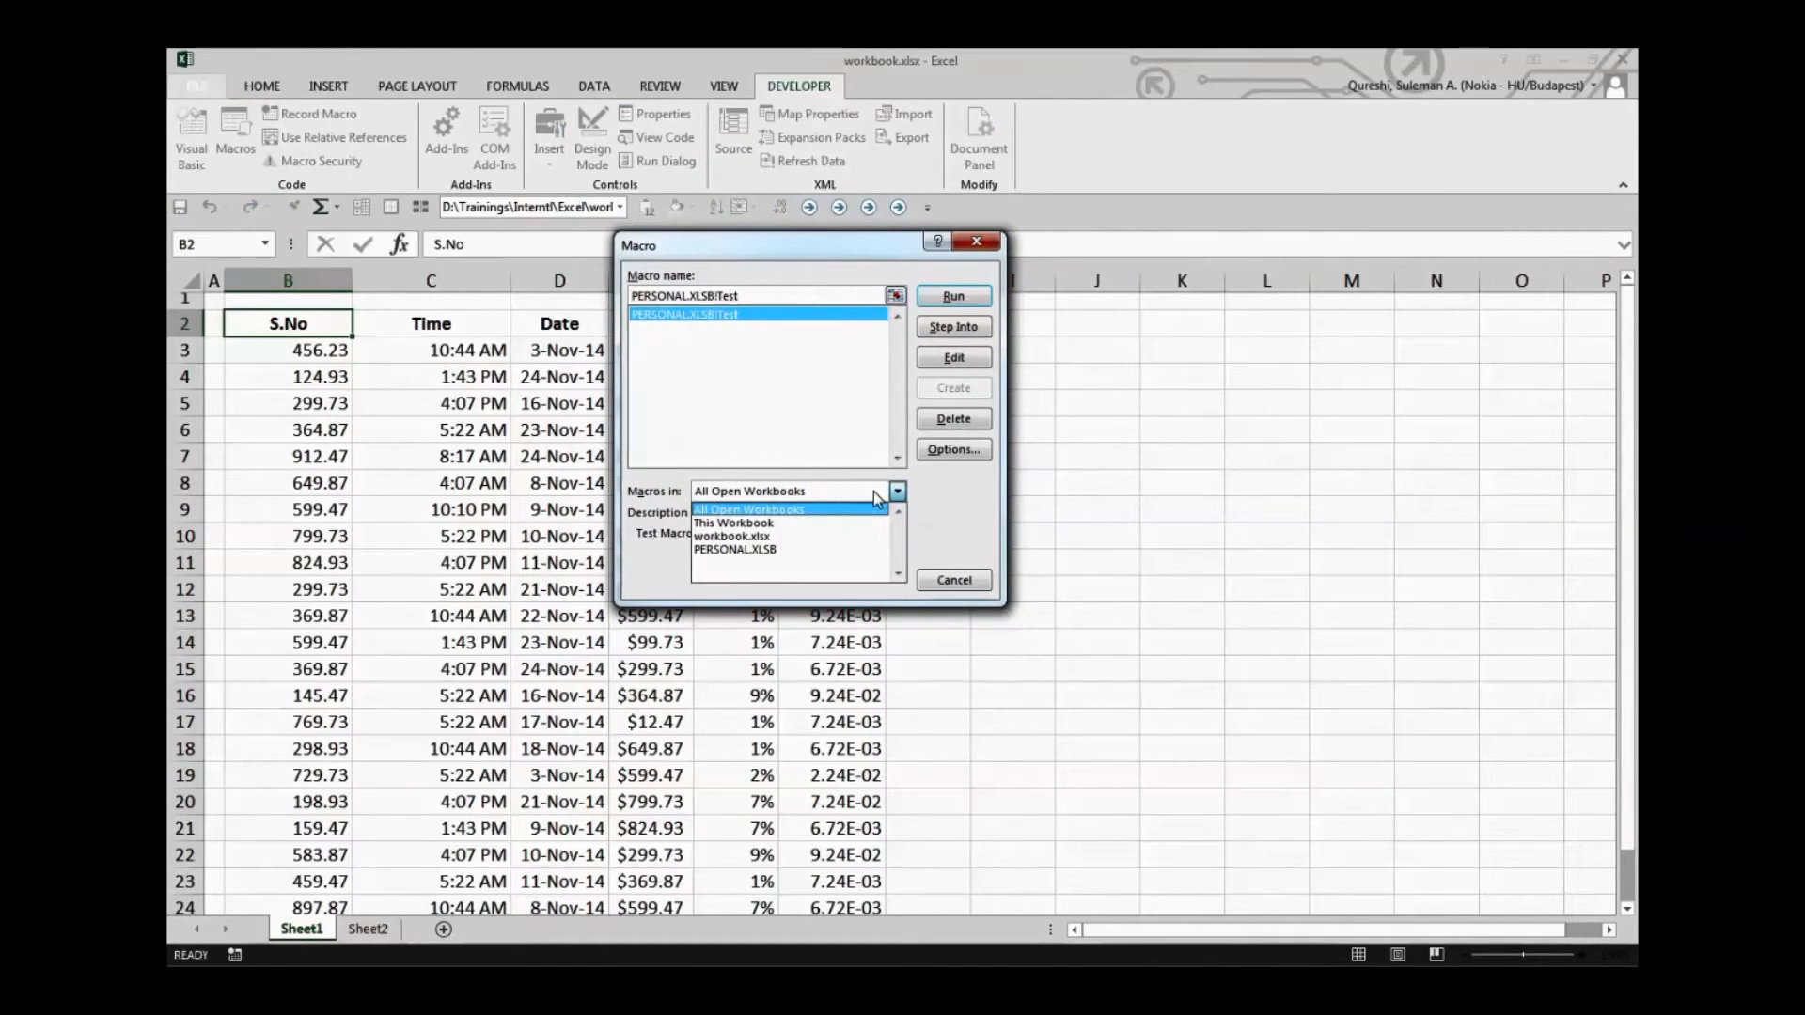
left_click(843, 540)
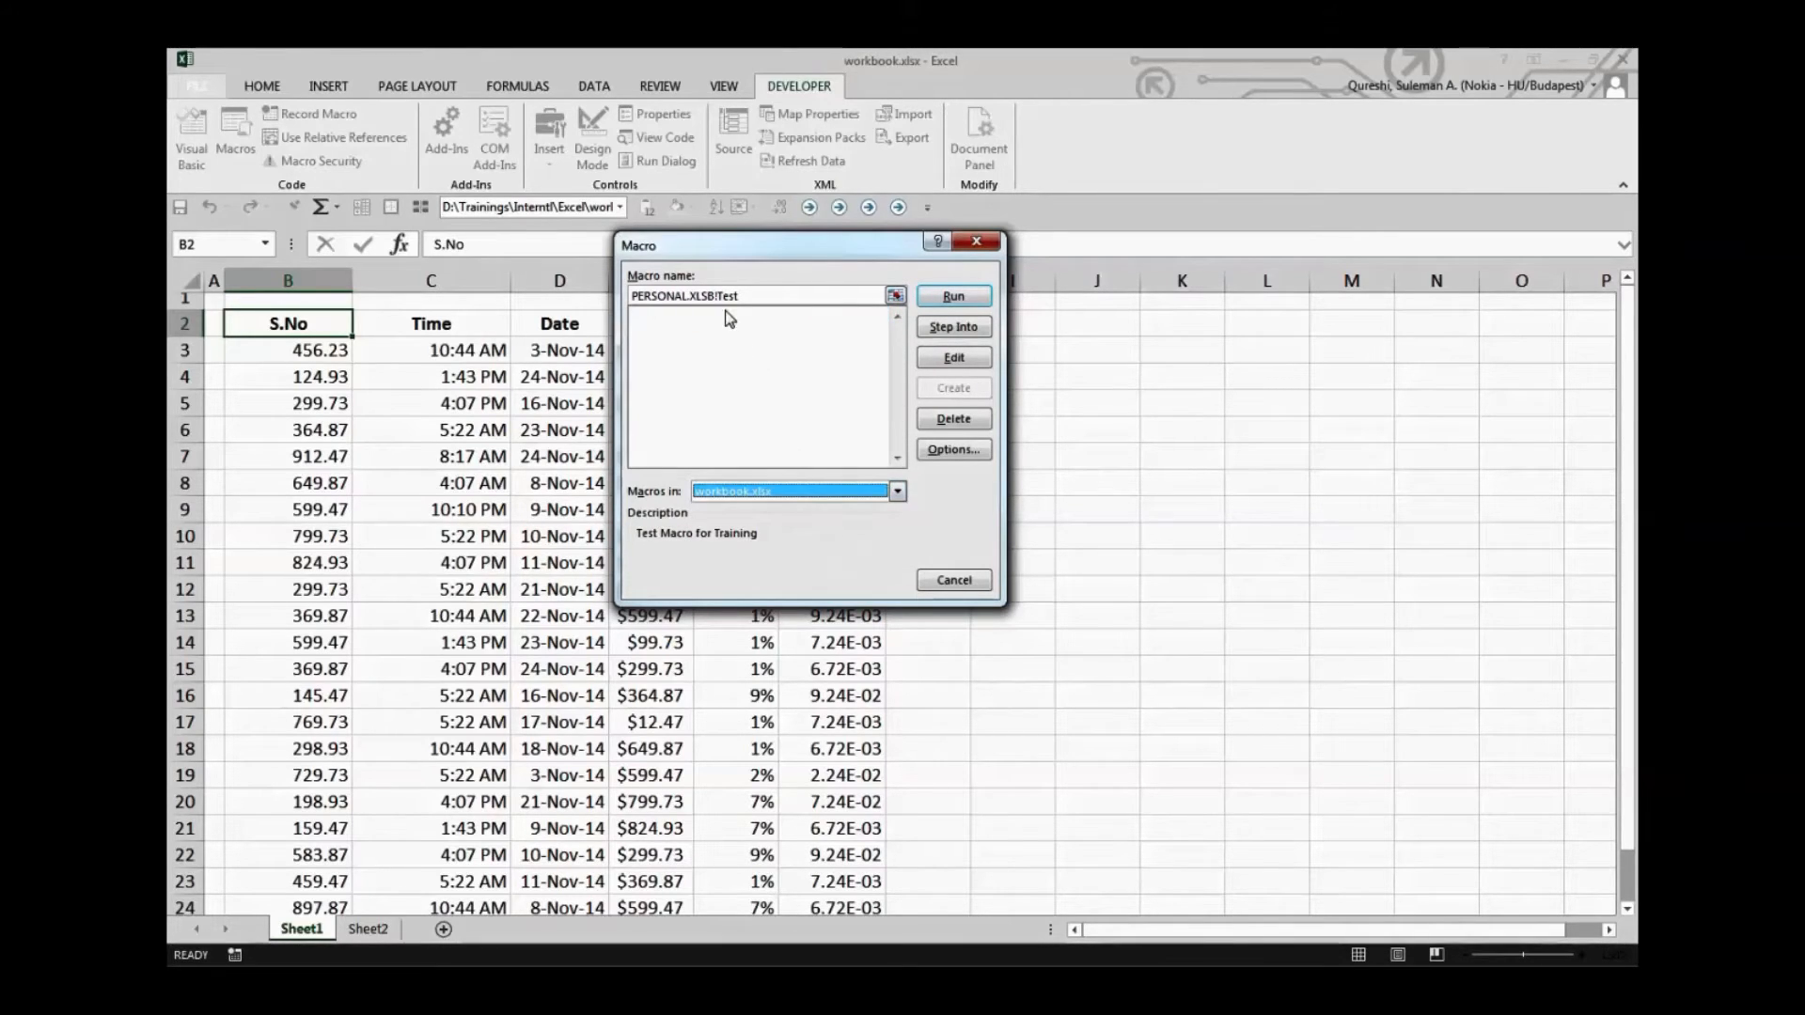
left_click(953, 298)
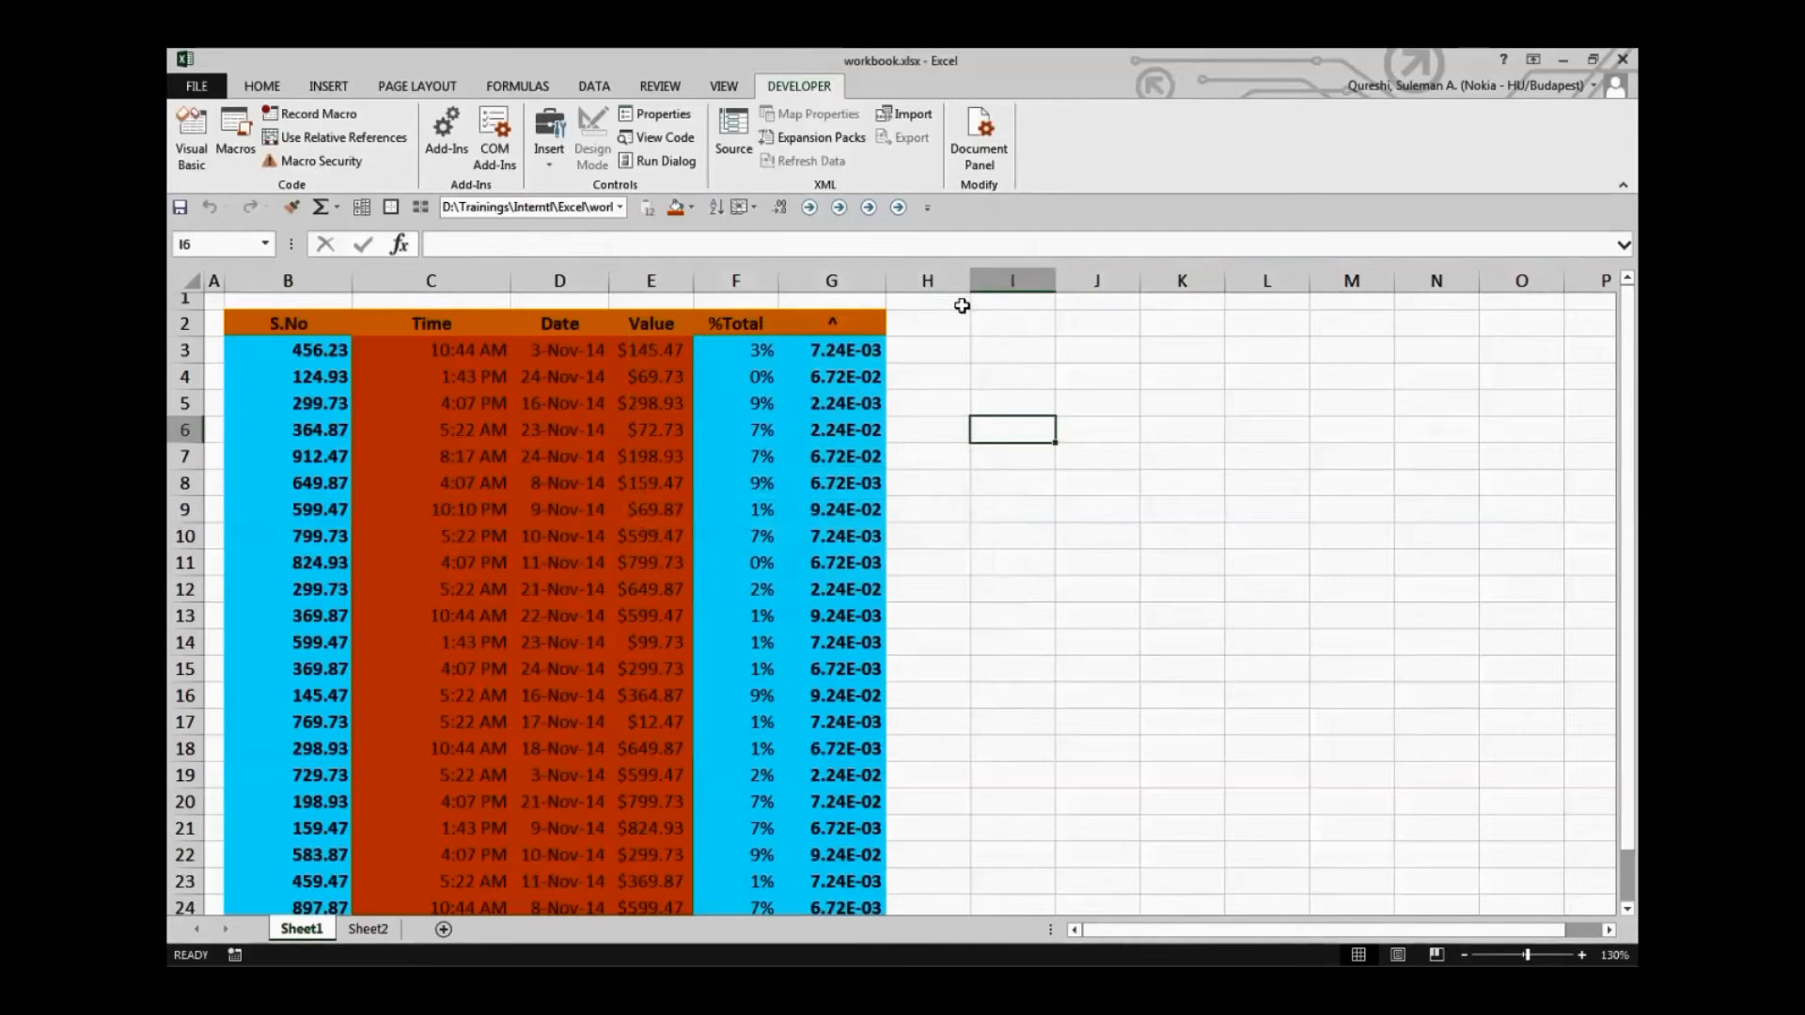
left_click(927, 482)
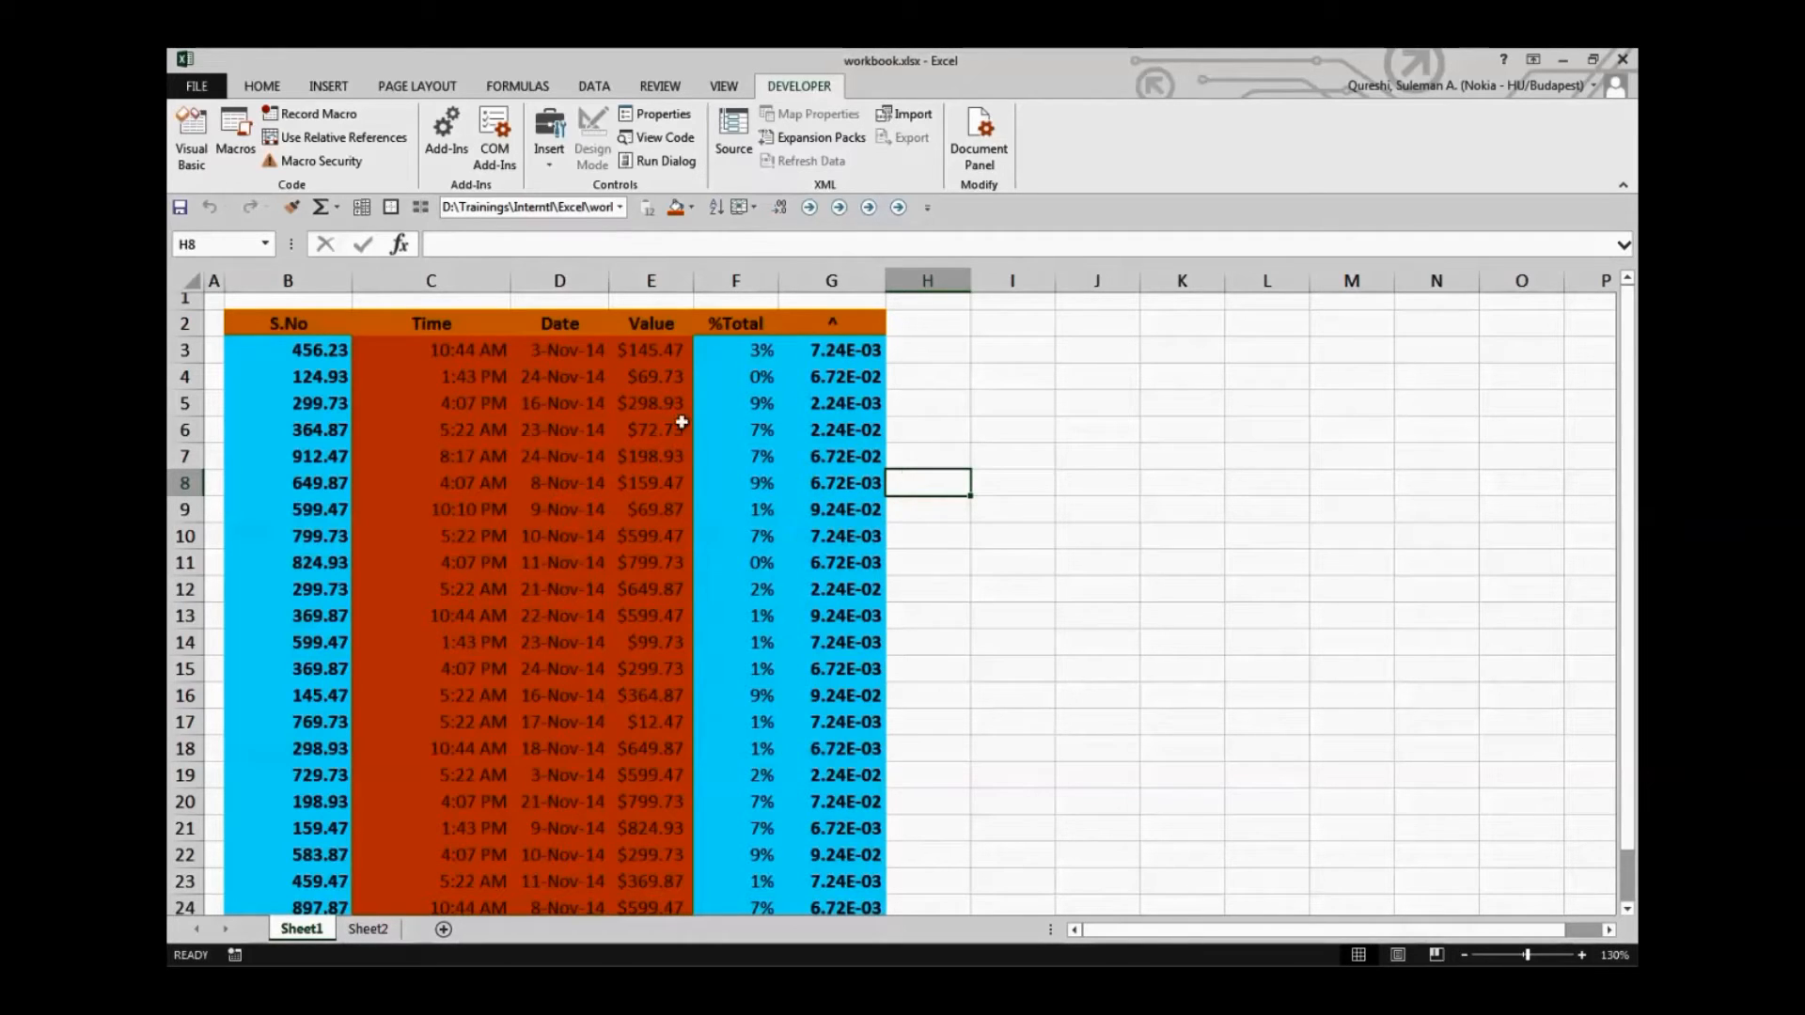
Remove the fill colours and bold formatting from the whole table B2:G24
left_click_drag(287, 324, 865, 836)
scroll(867, 813, "up", 1)
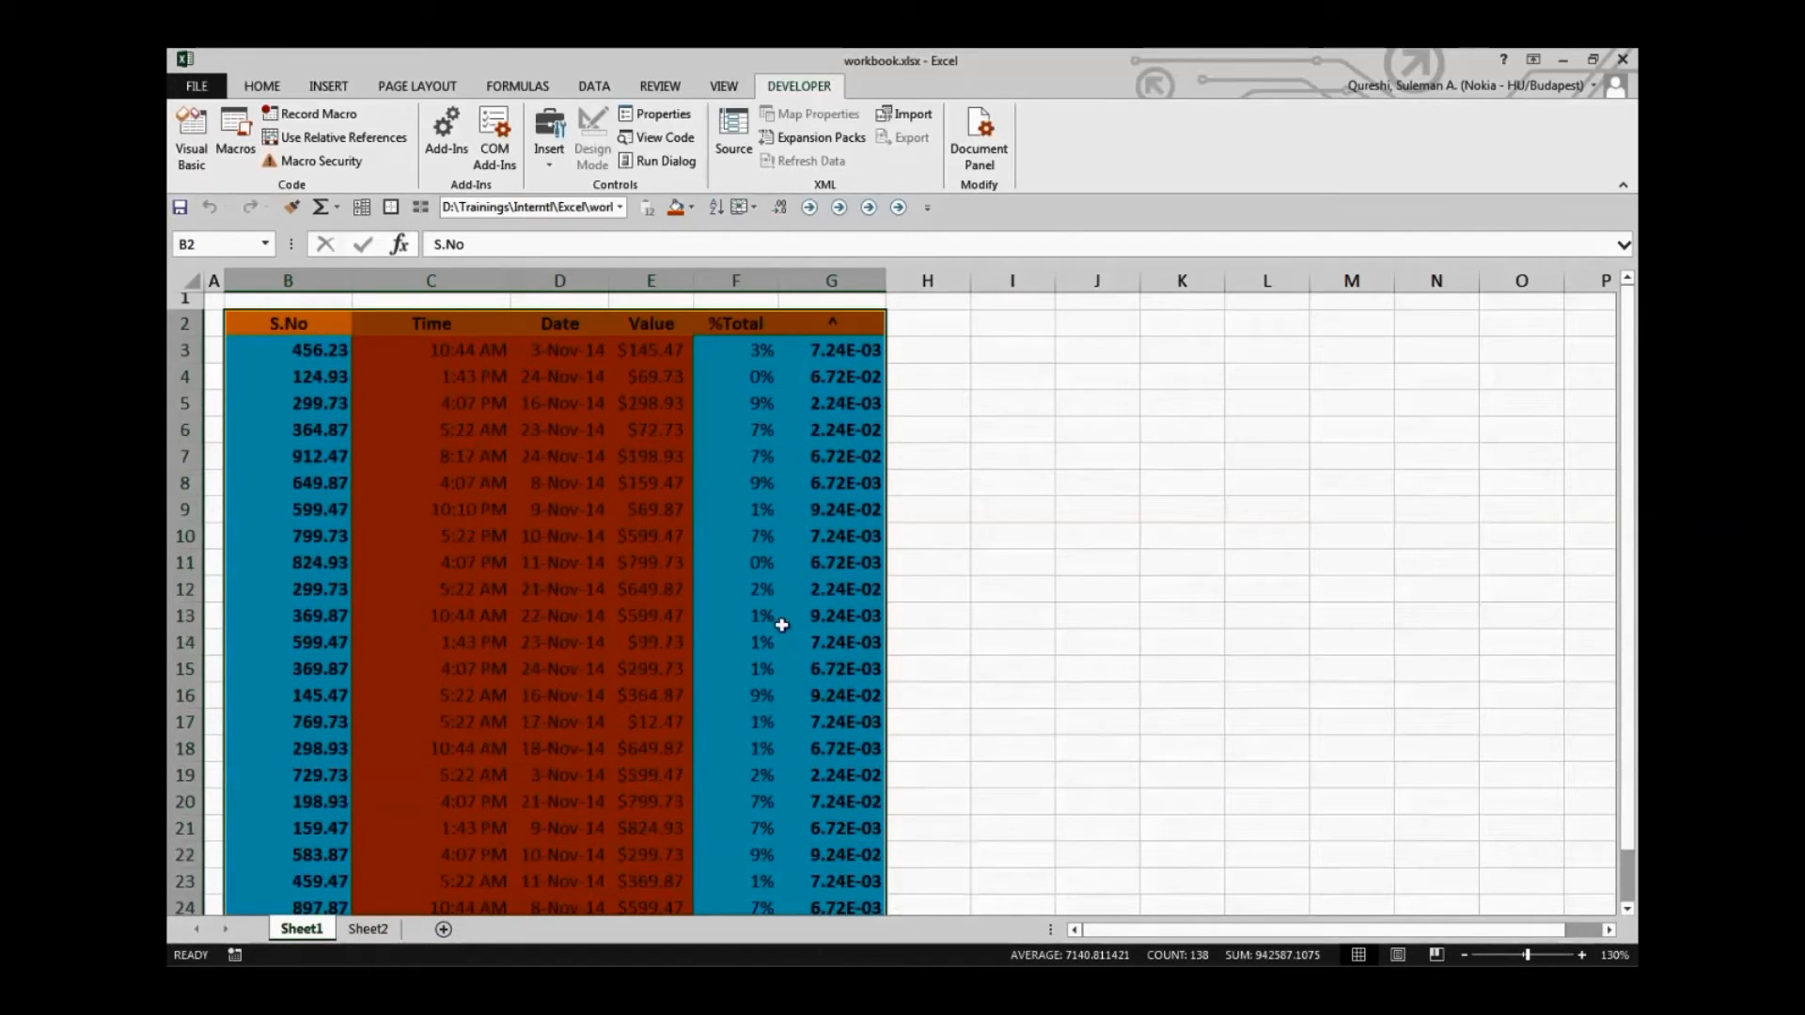
left_click(265, 89)
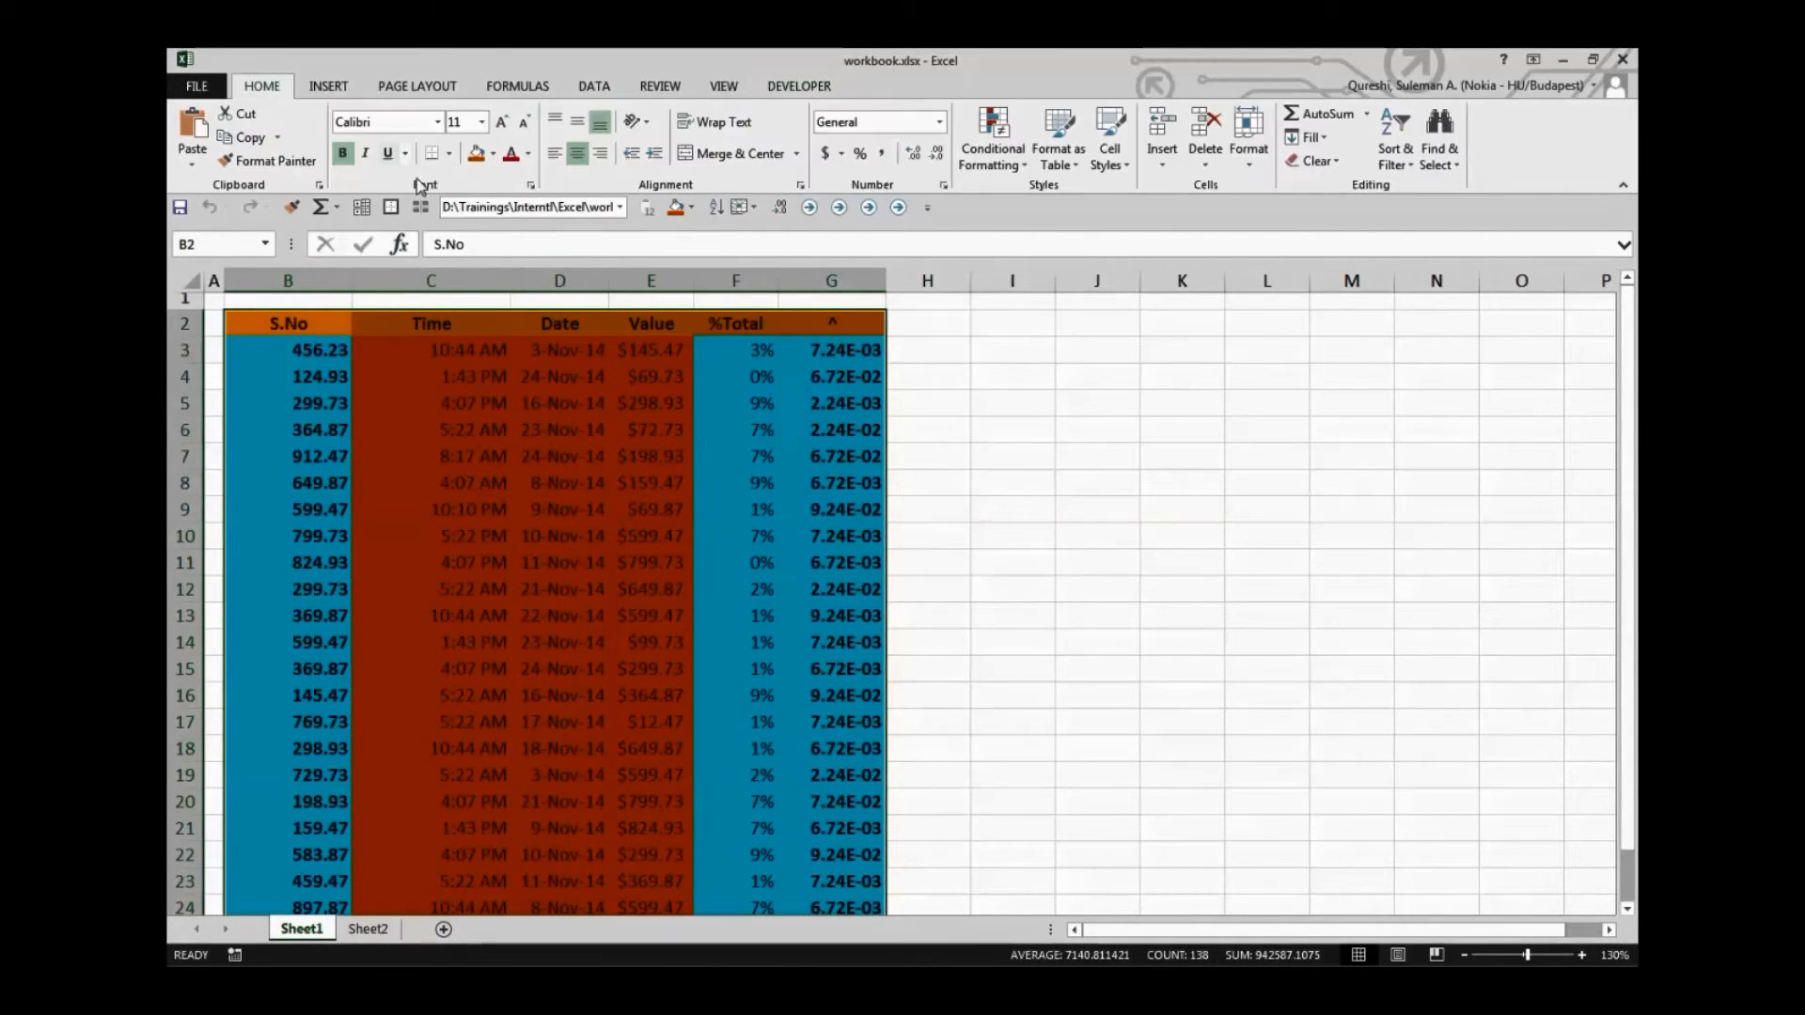
left_click(492, 153)
left_click(501, 329)
left_click(926, 484)
left_click(927, 596)
left_click(593, 635)
Run the Test macro on the unformatted table again, this time through its assigned shortcut
left_click(337, 350)
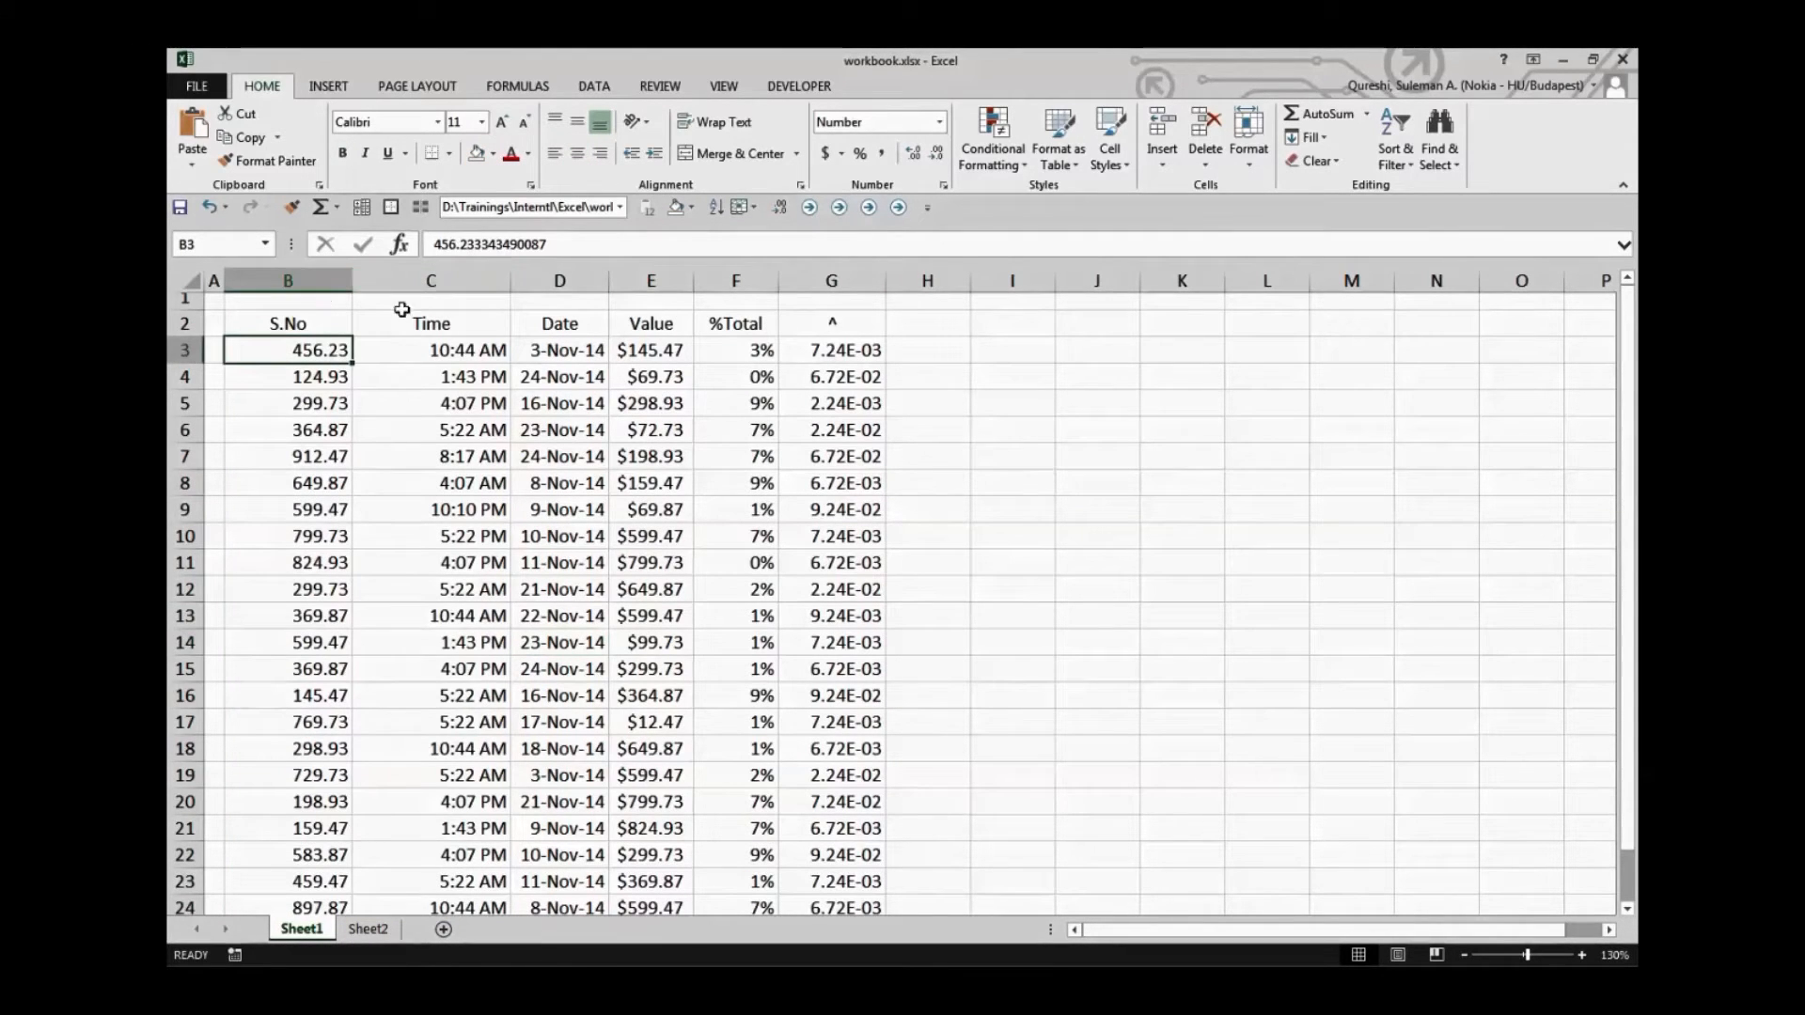
left_click(334, 317)
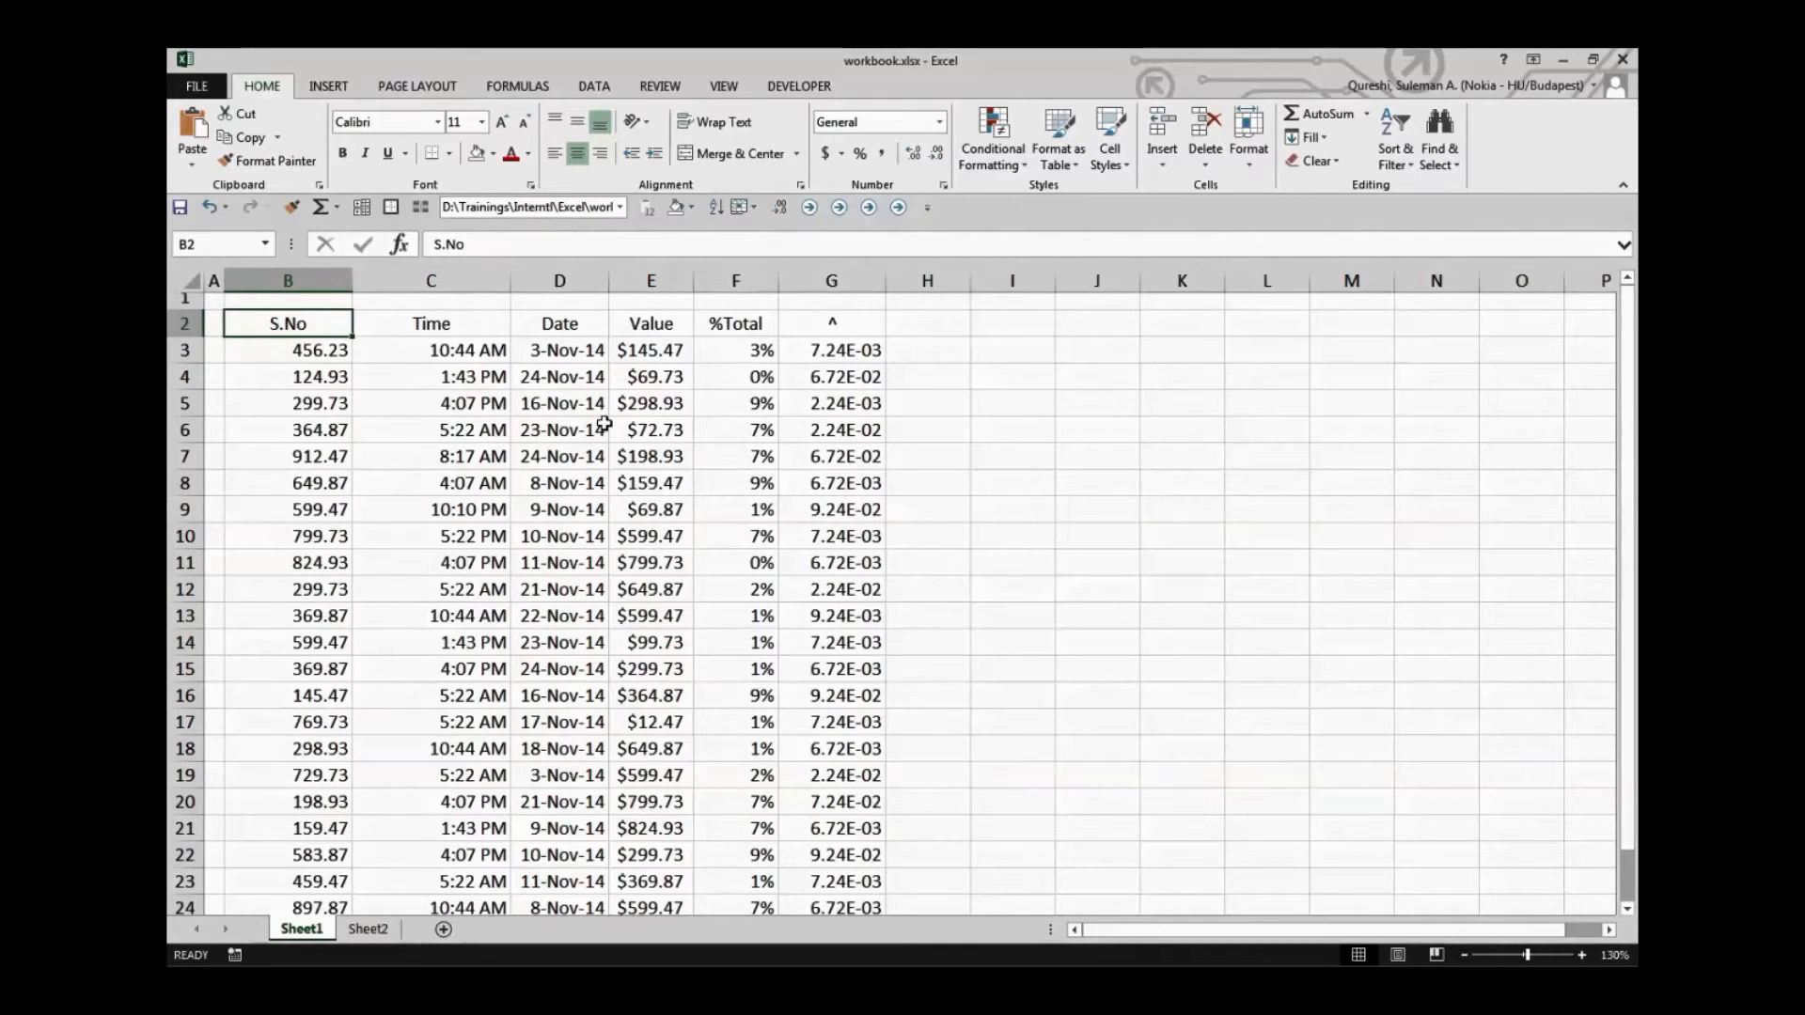
key("ctrl+q")
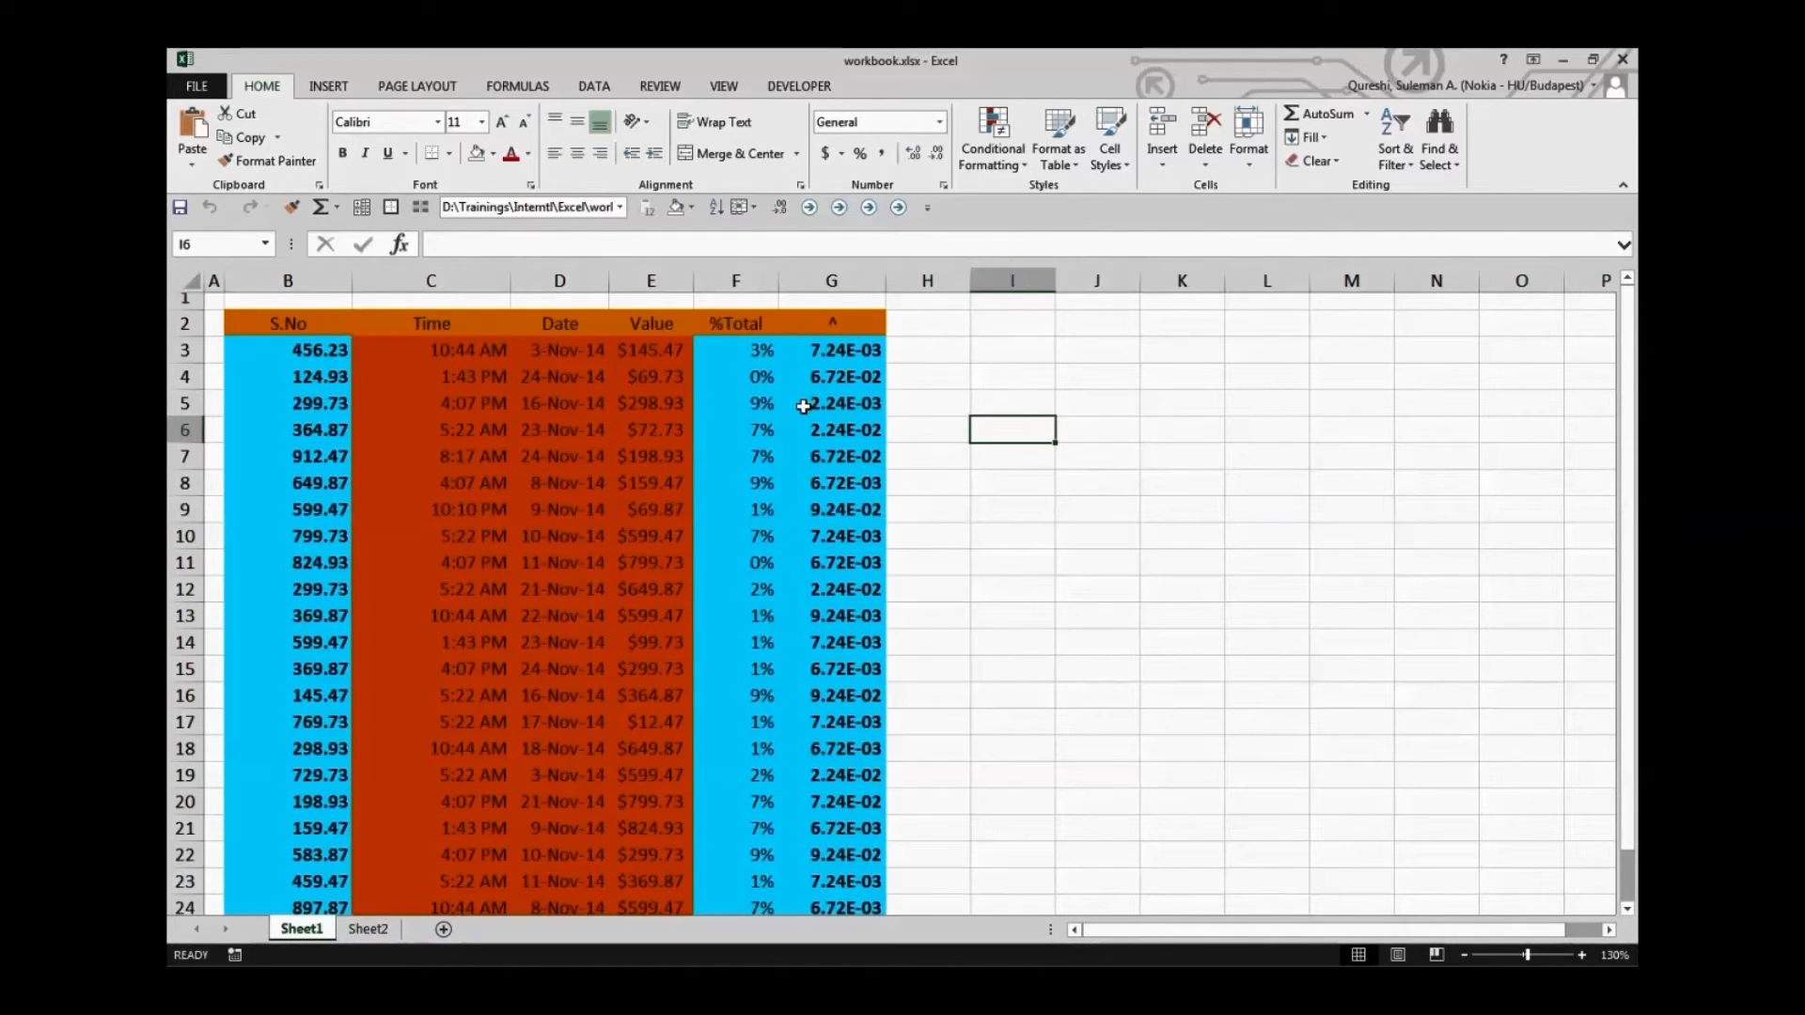
left_click(931, 411)
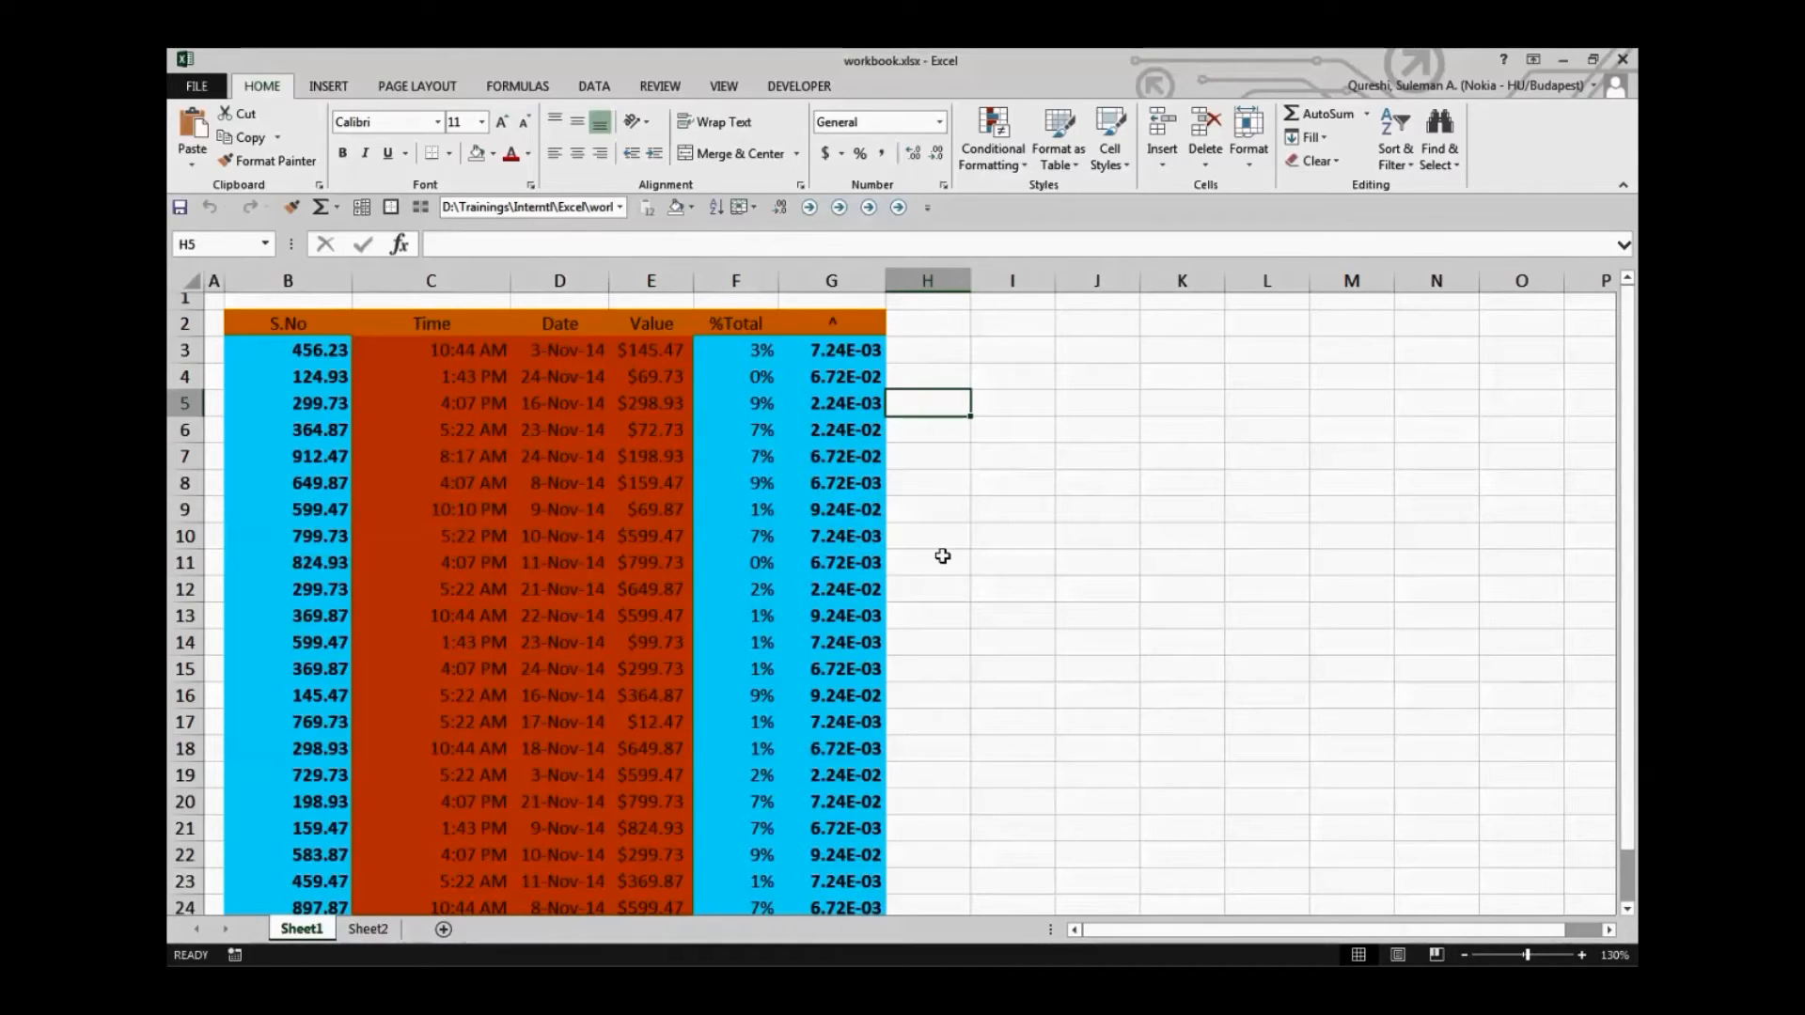
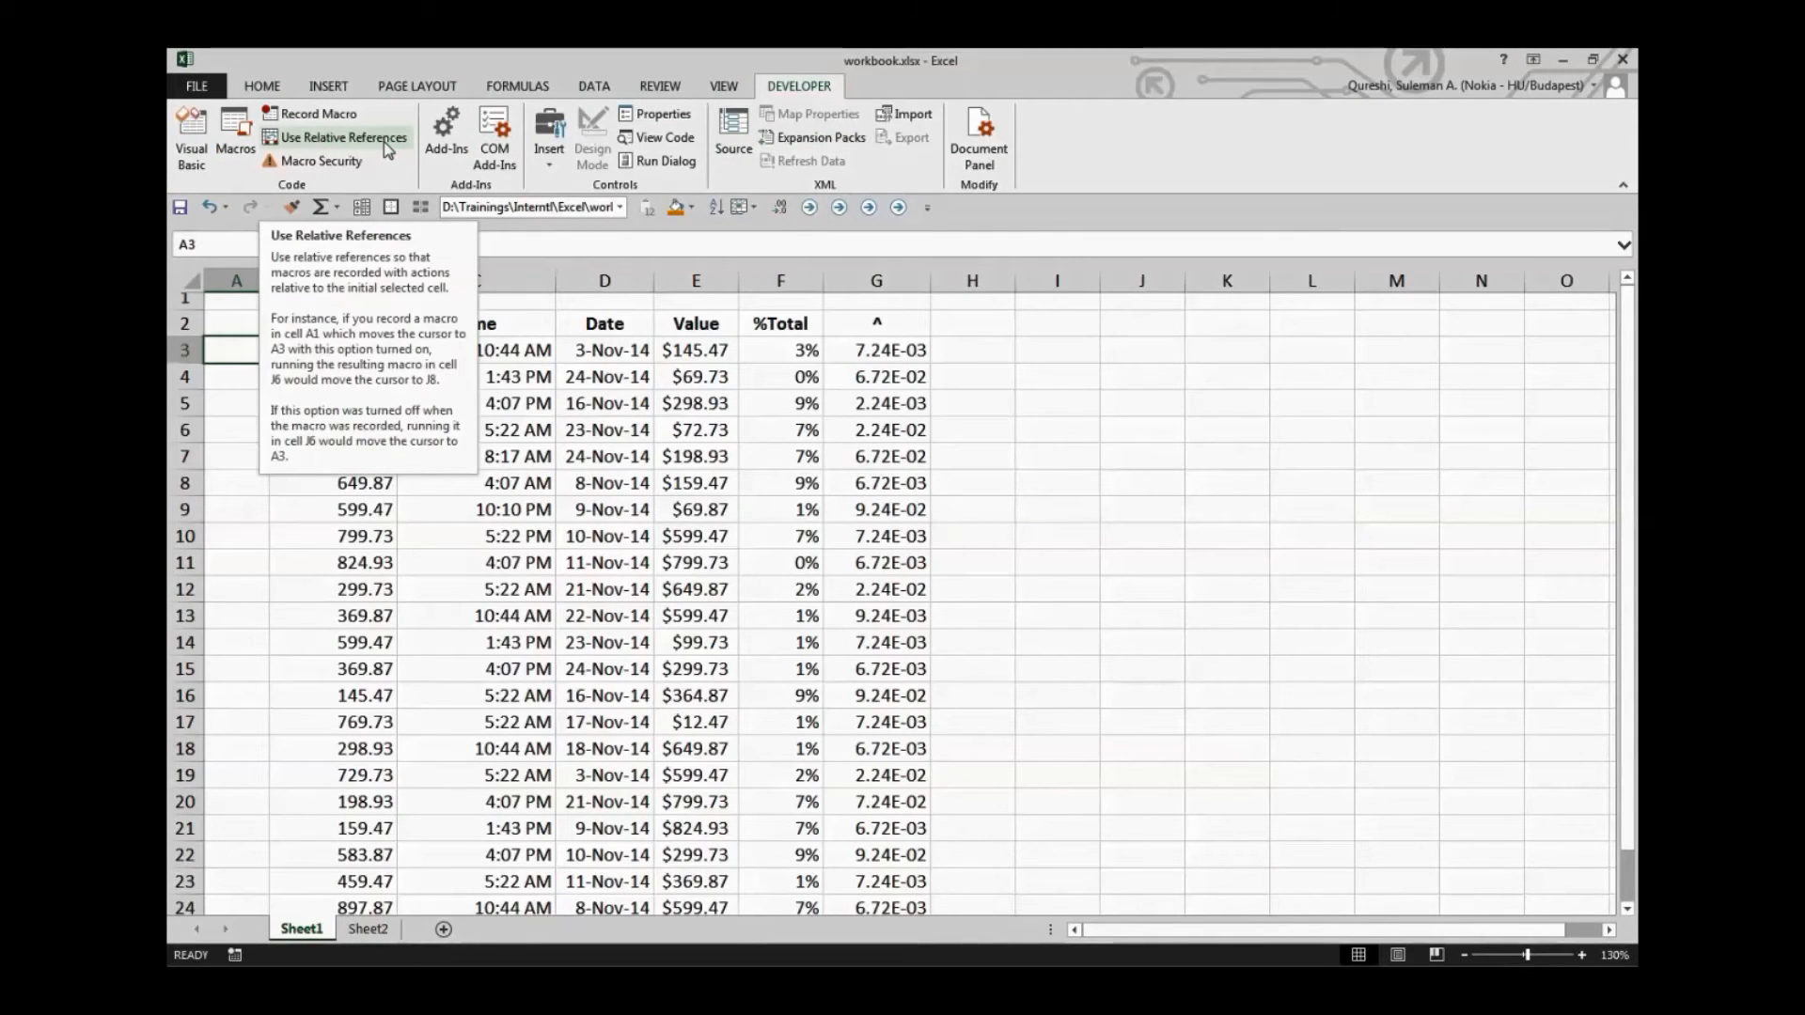
Start recording a macro named Absolute_Ref in the Personal Macro Workbook, with cell A3 selected
left_click(307, 479)
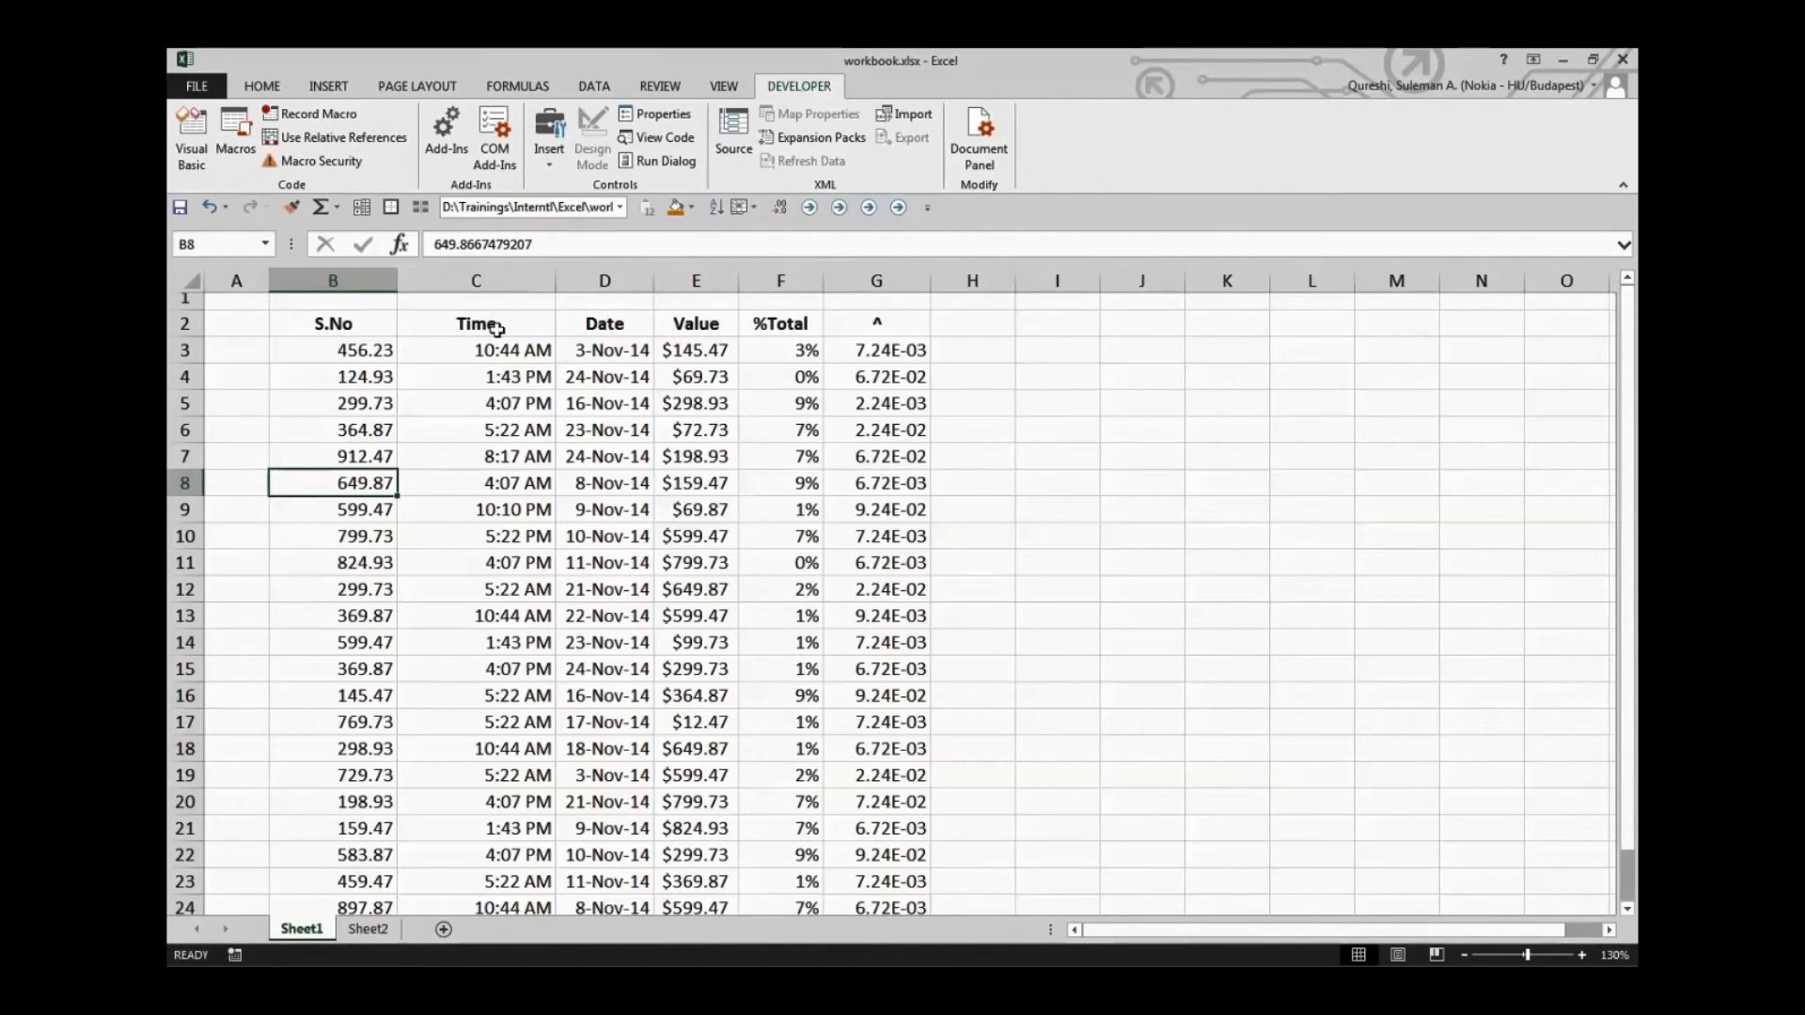
left_click(234, 361)
left_click(310, 114)
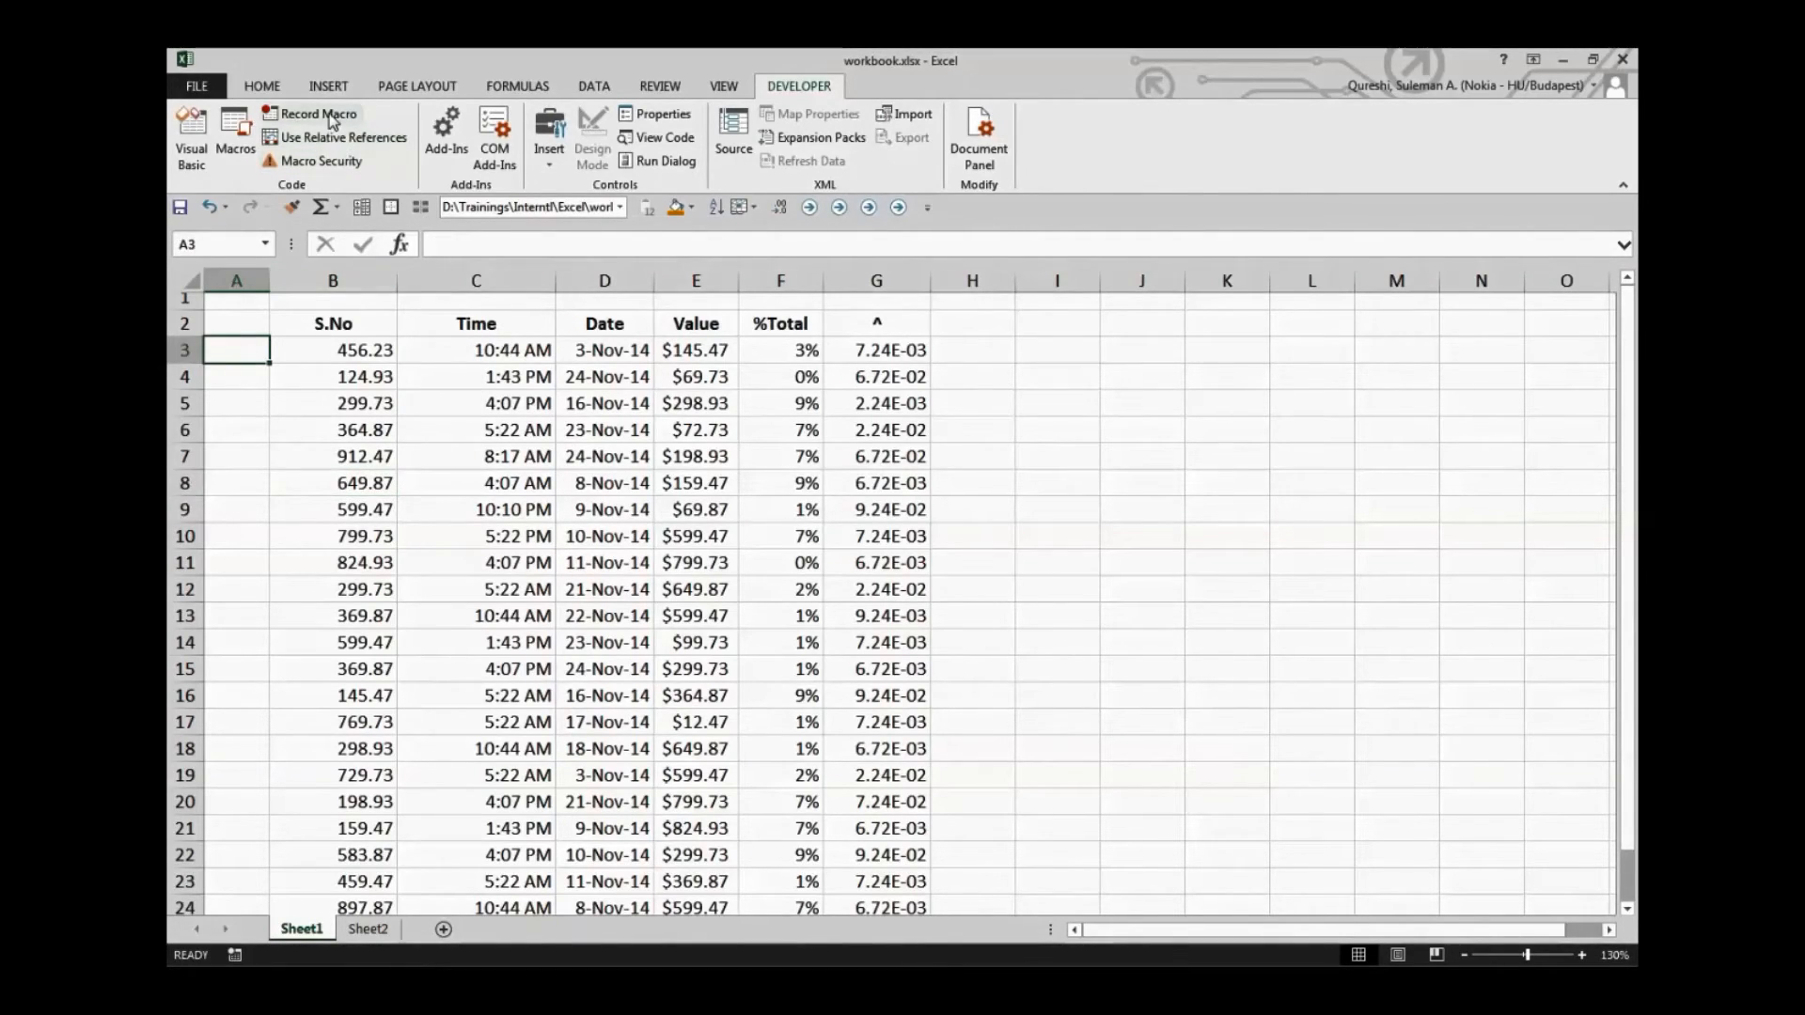
type("Absolute")
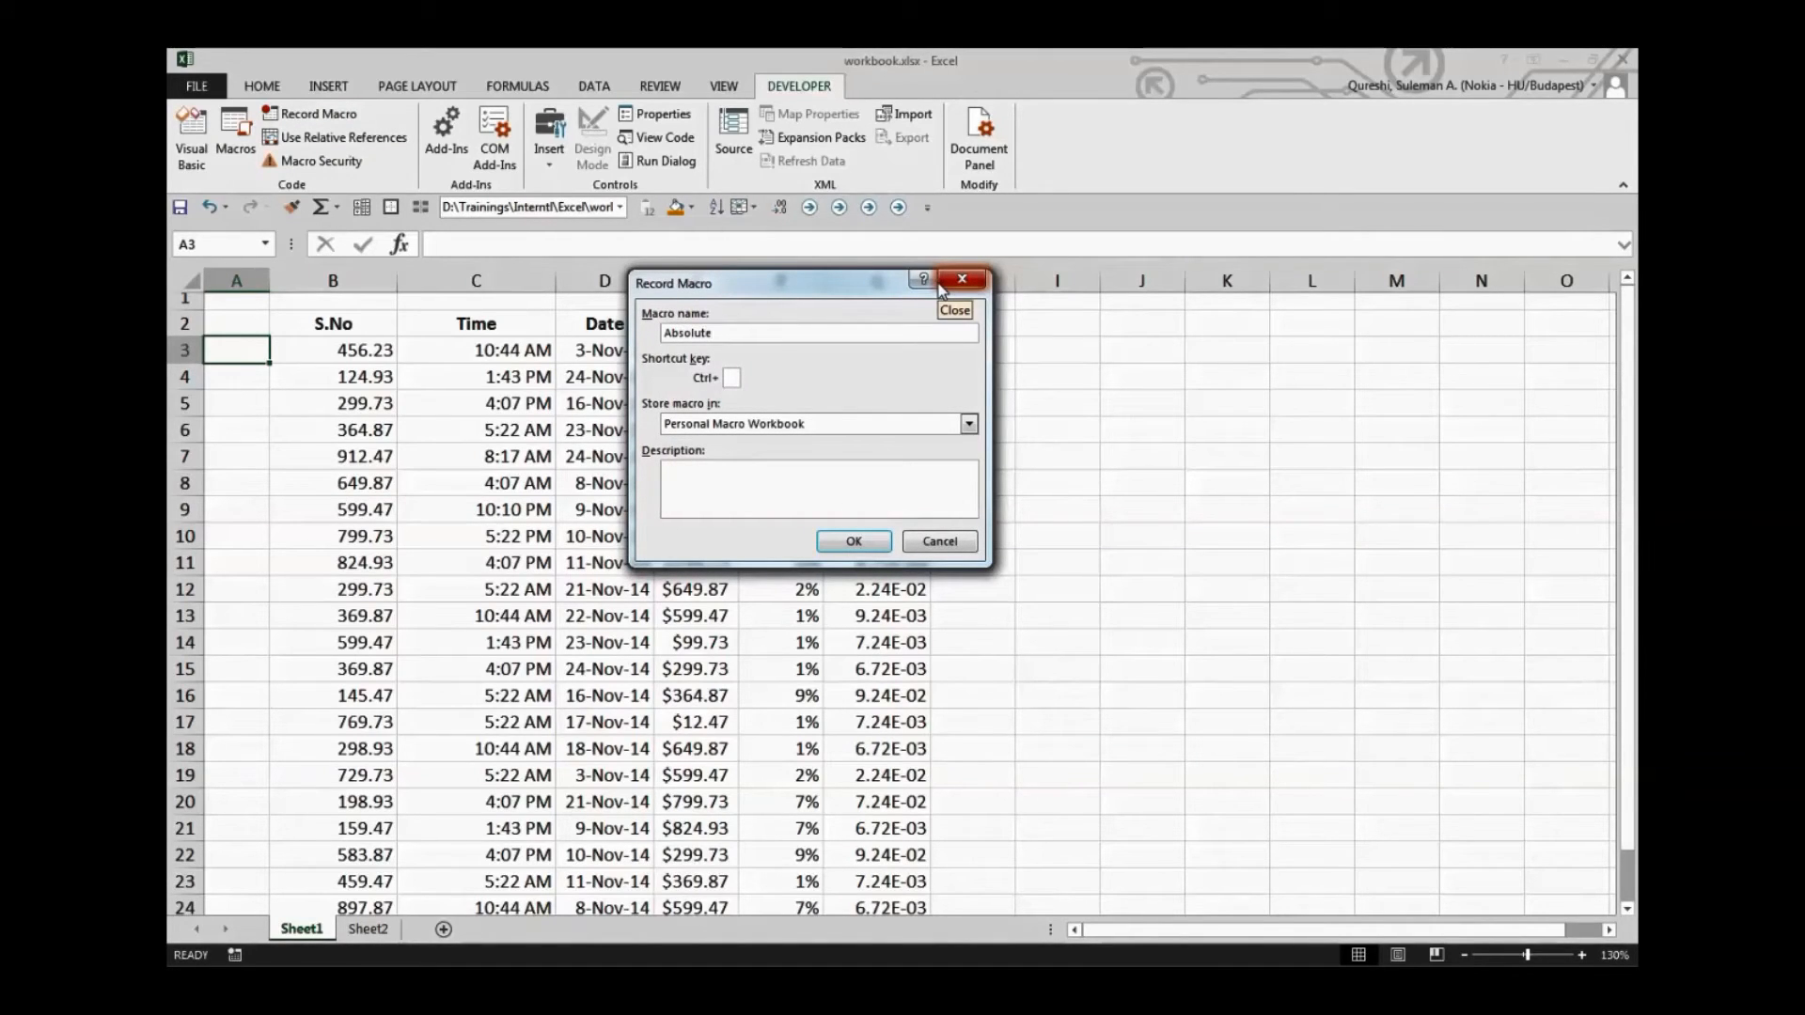
type("_Re")
left_click(867, 538)
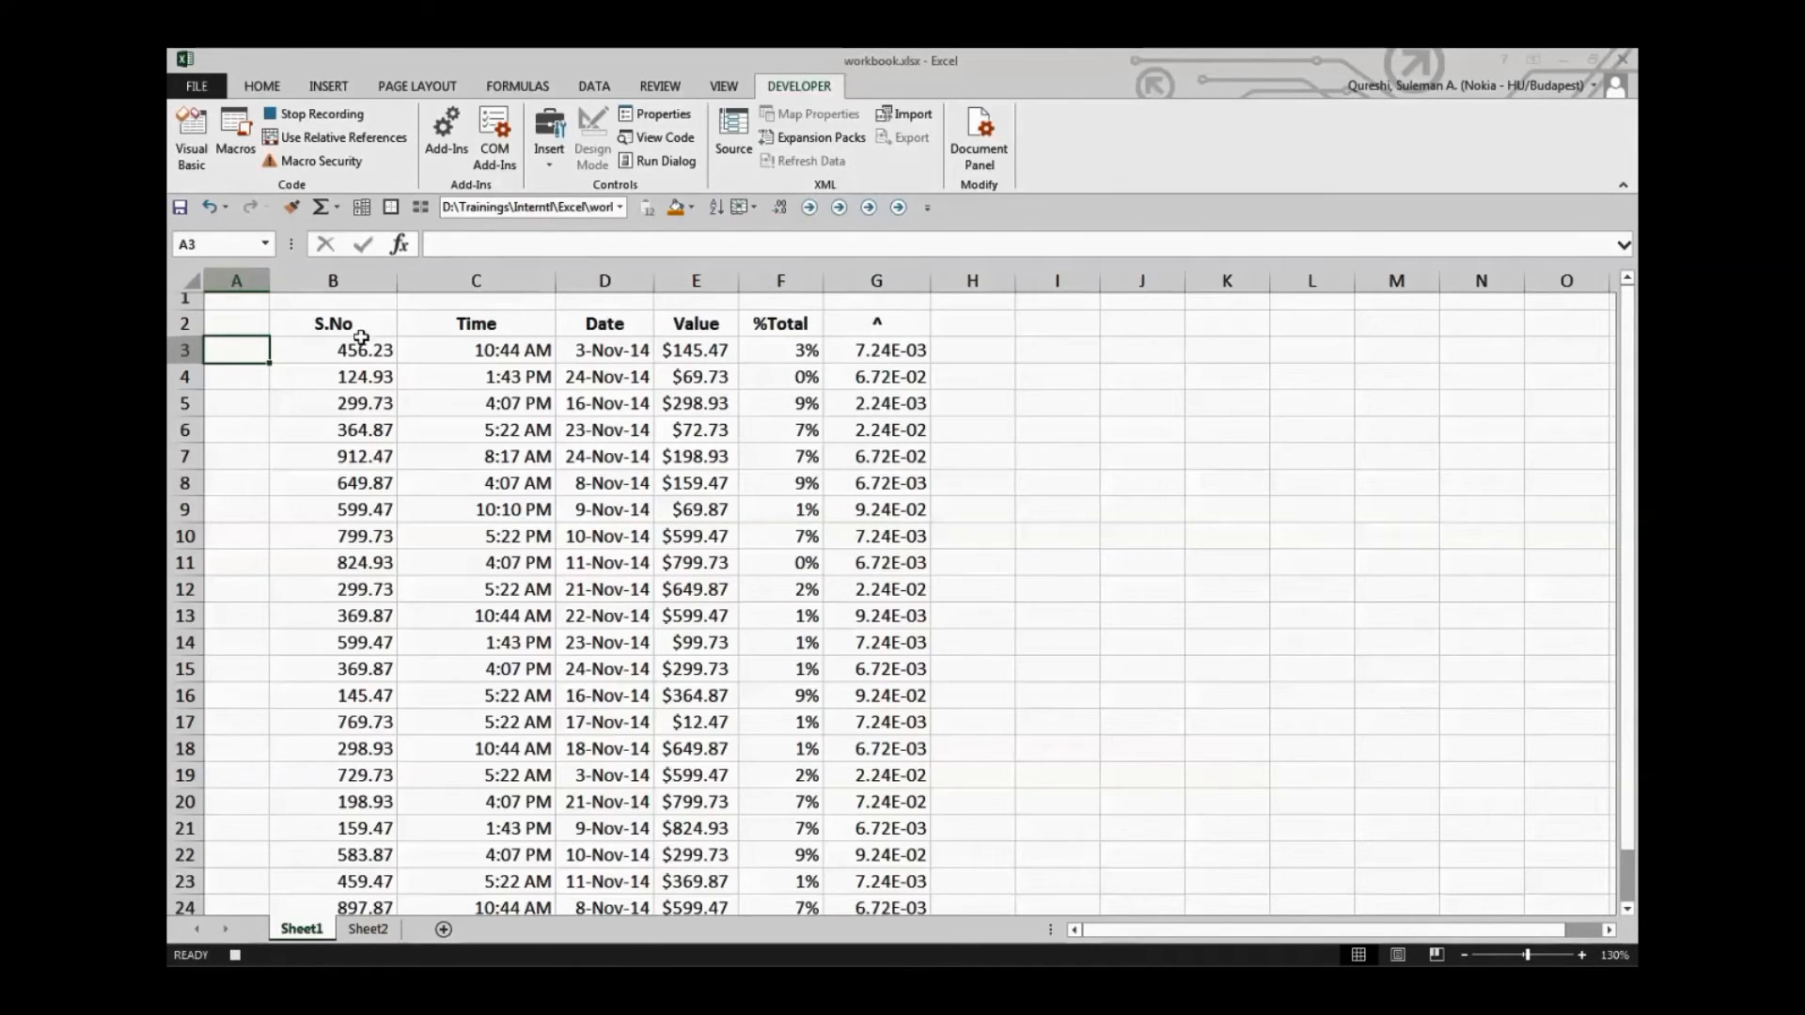
Record bolding cell B3, filling B4 with the current fill colour and selecting D5, and stop the recording
left_click(358, 349)
key("ctrl+b")
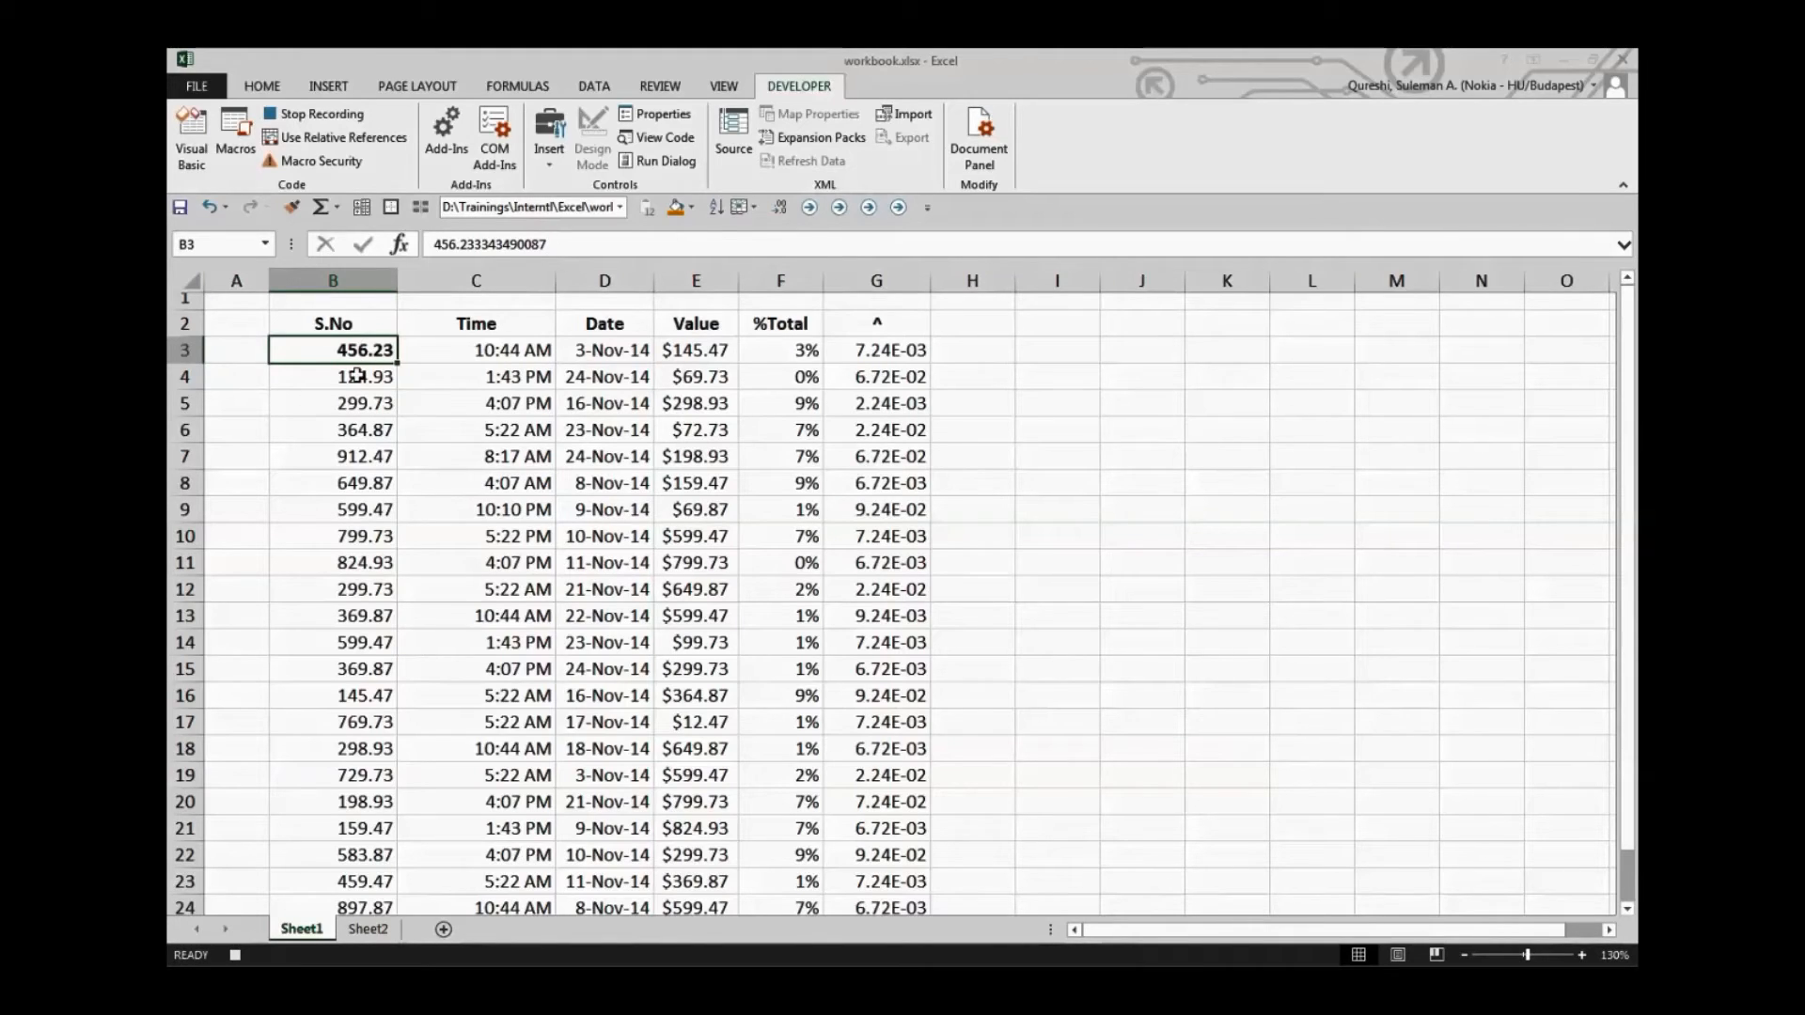
left_click(358, 372)
left_click(675, 207)
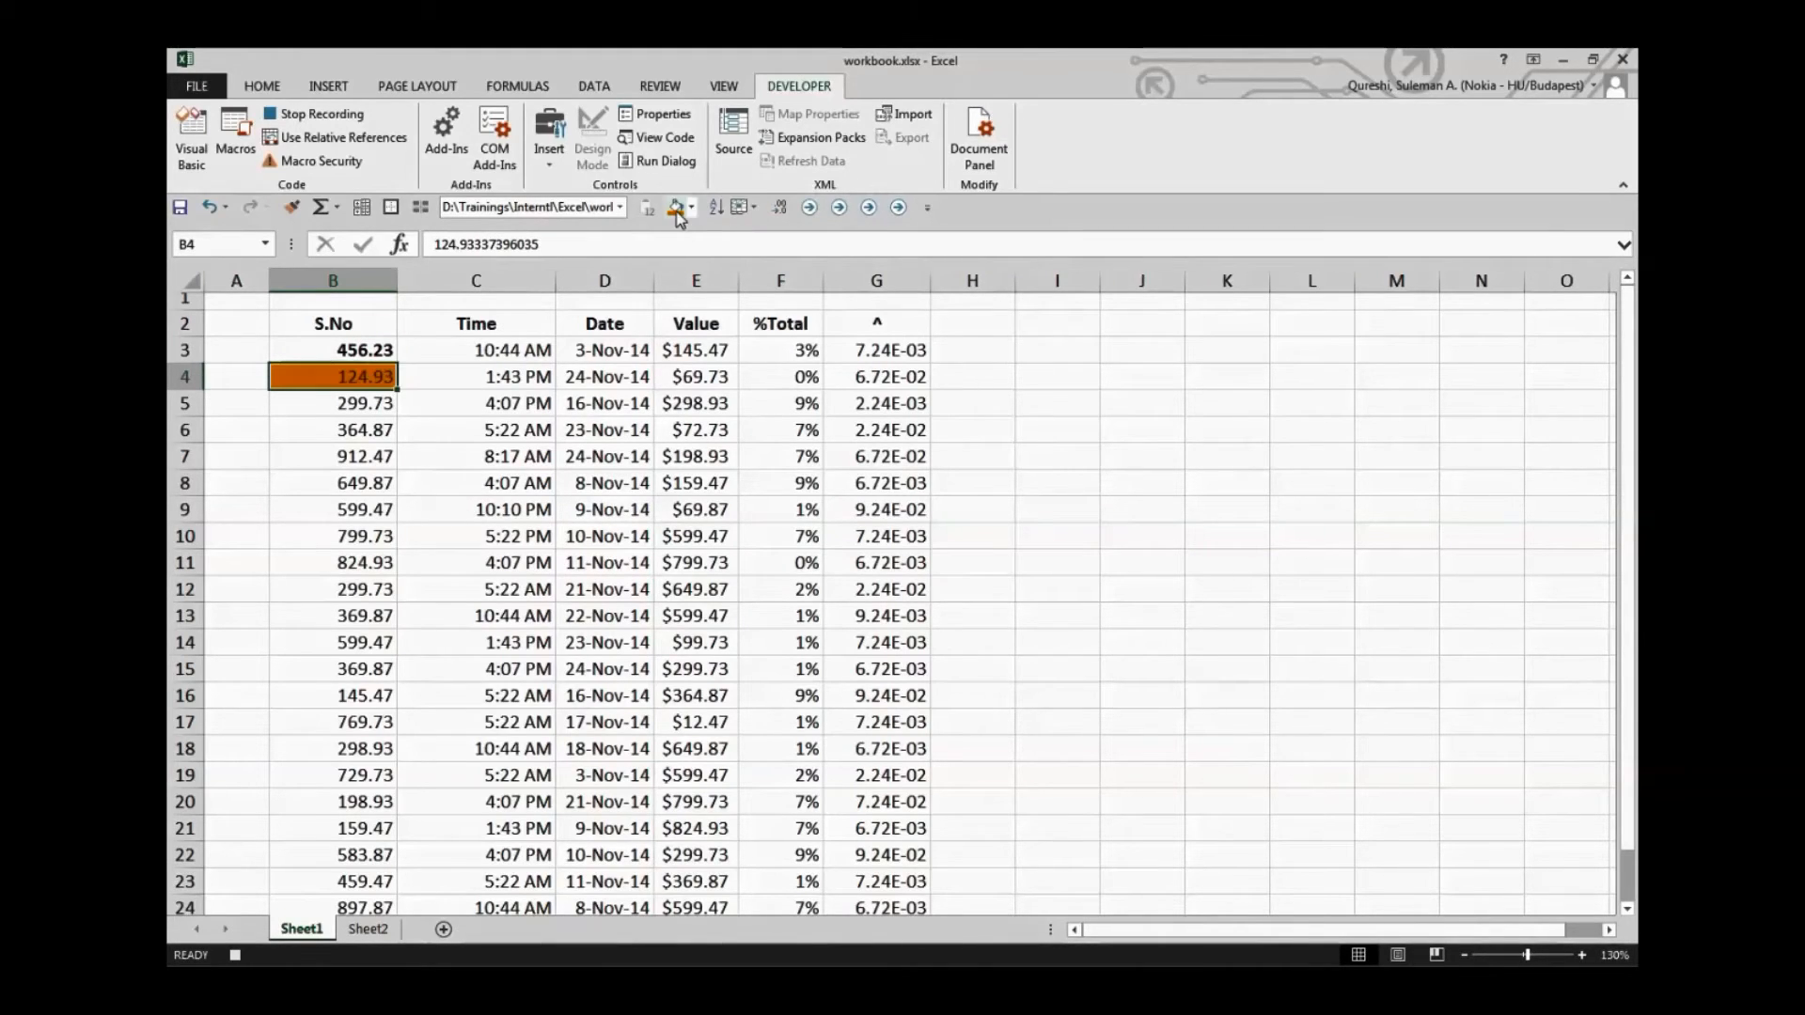
left_click(604, 402)
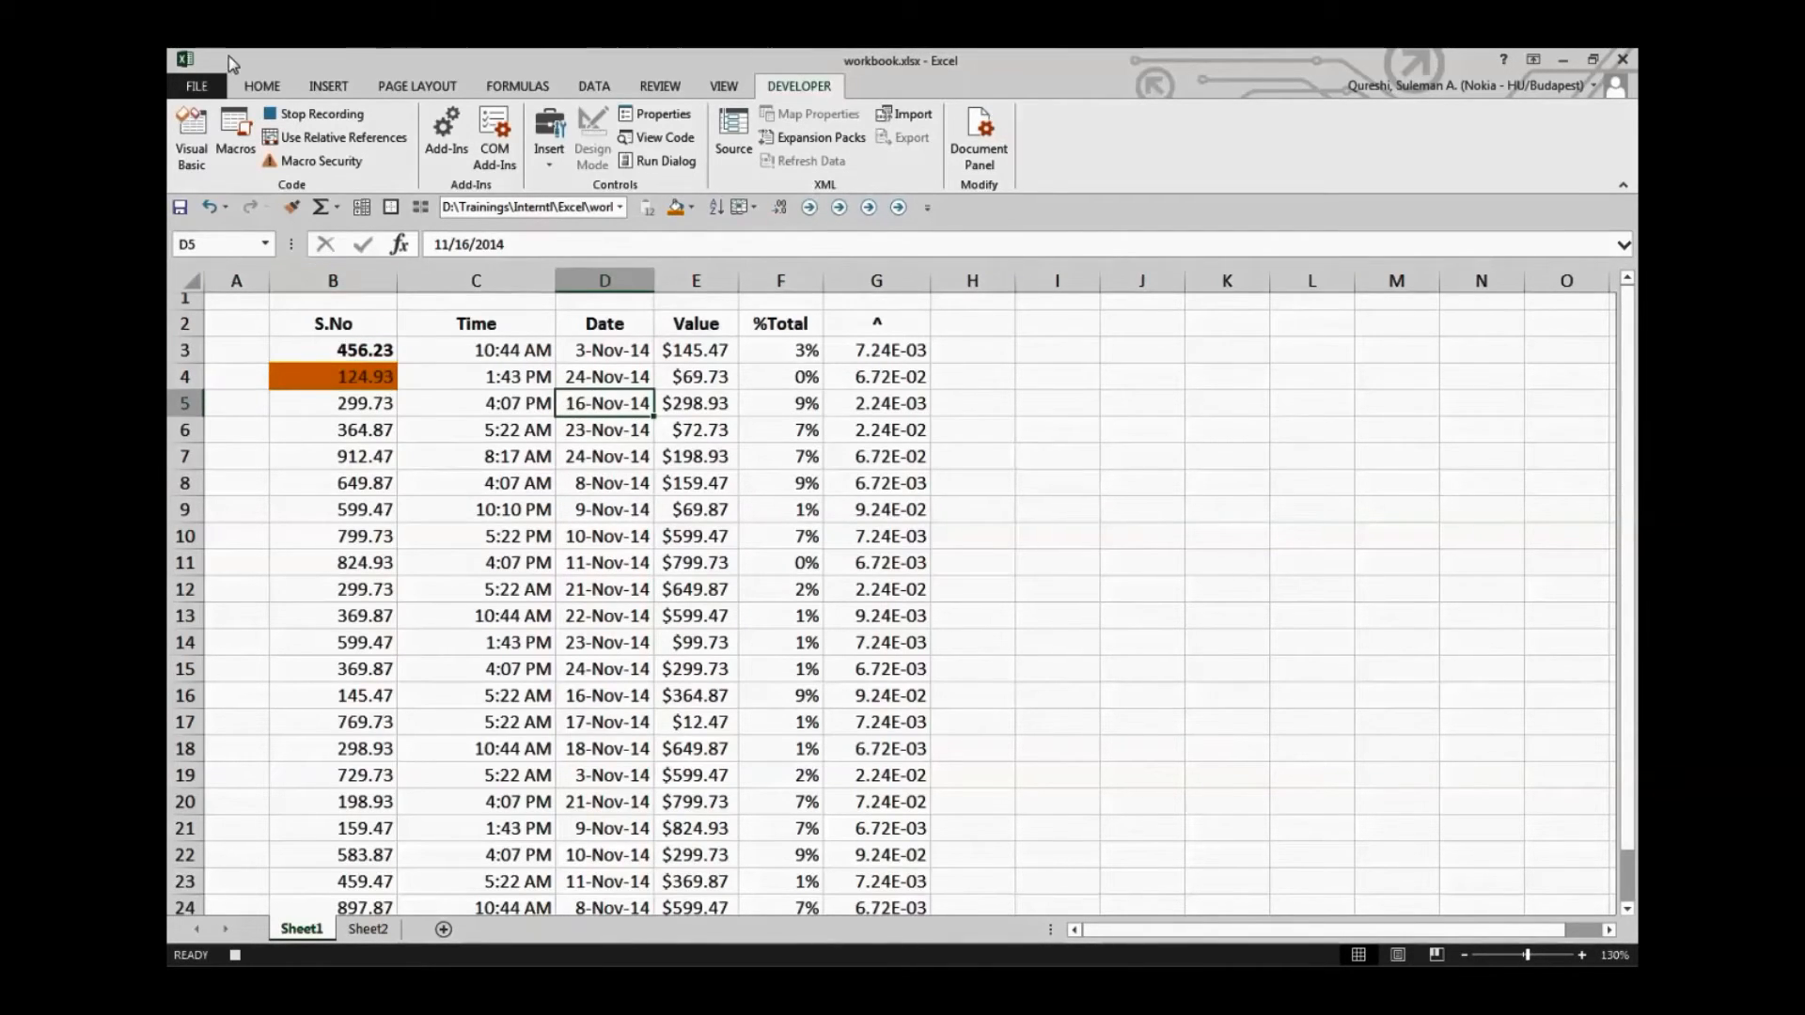
left_click(293, 115)
Remove the bold formatting and fill colour from cells B3:B6
left_click_drag(367, 429, 368, 351)
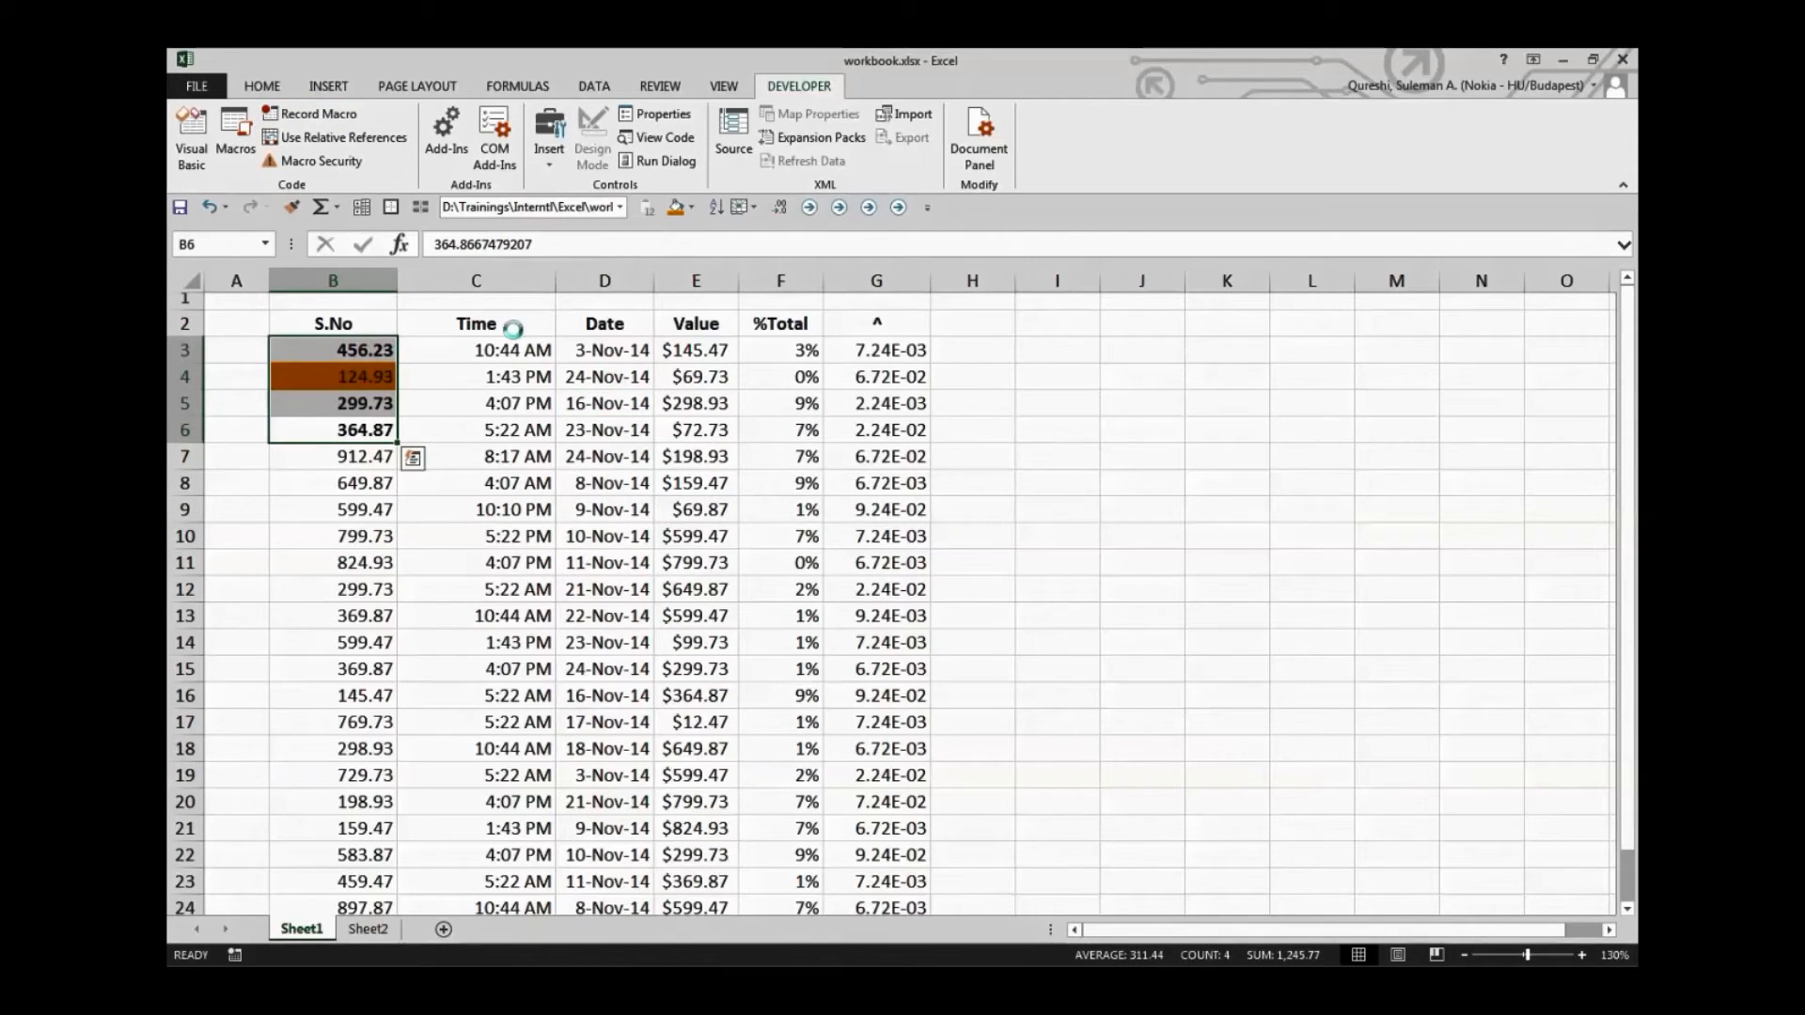
left_click(691, 207)
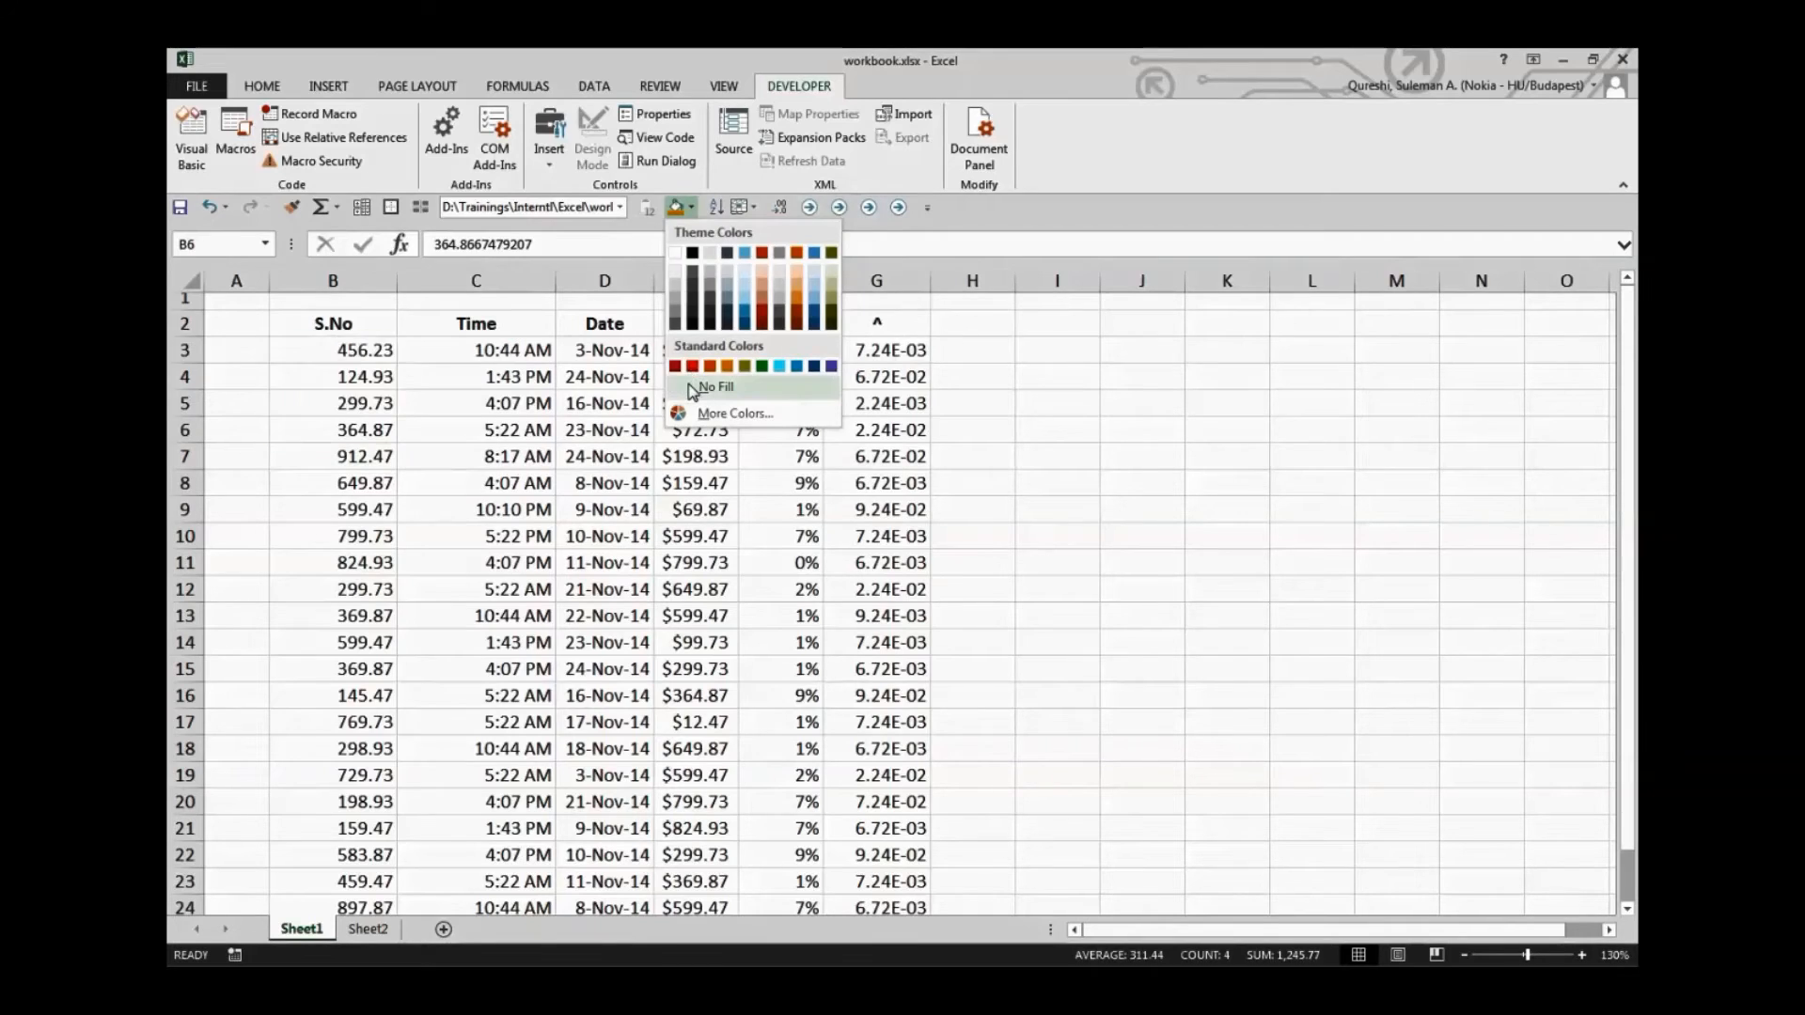
left_click(666, 461)
Run the Absolute_Ref macro from the macro list with cell A3 selected
left_click(262, 350)
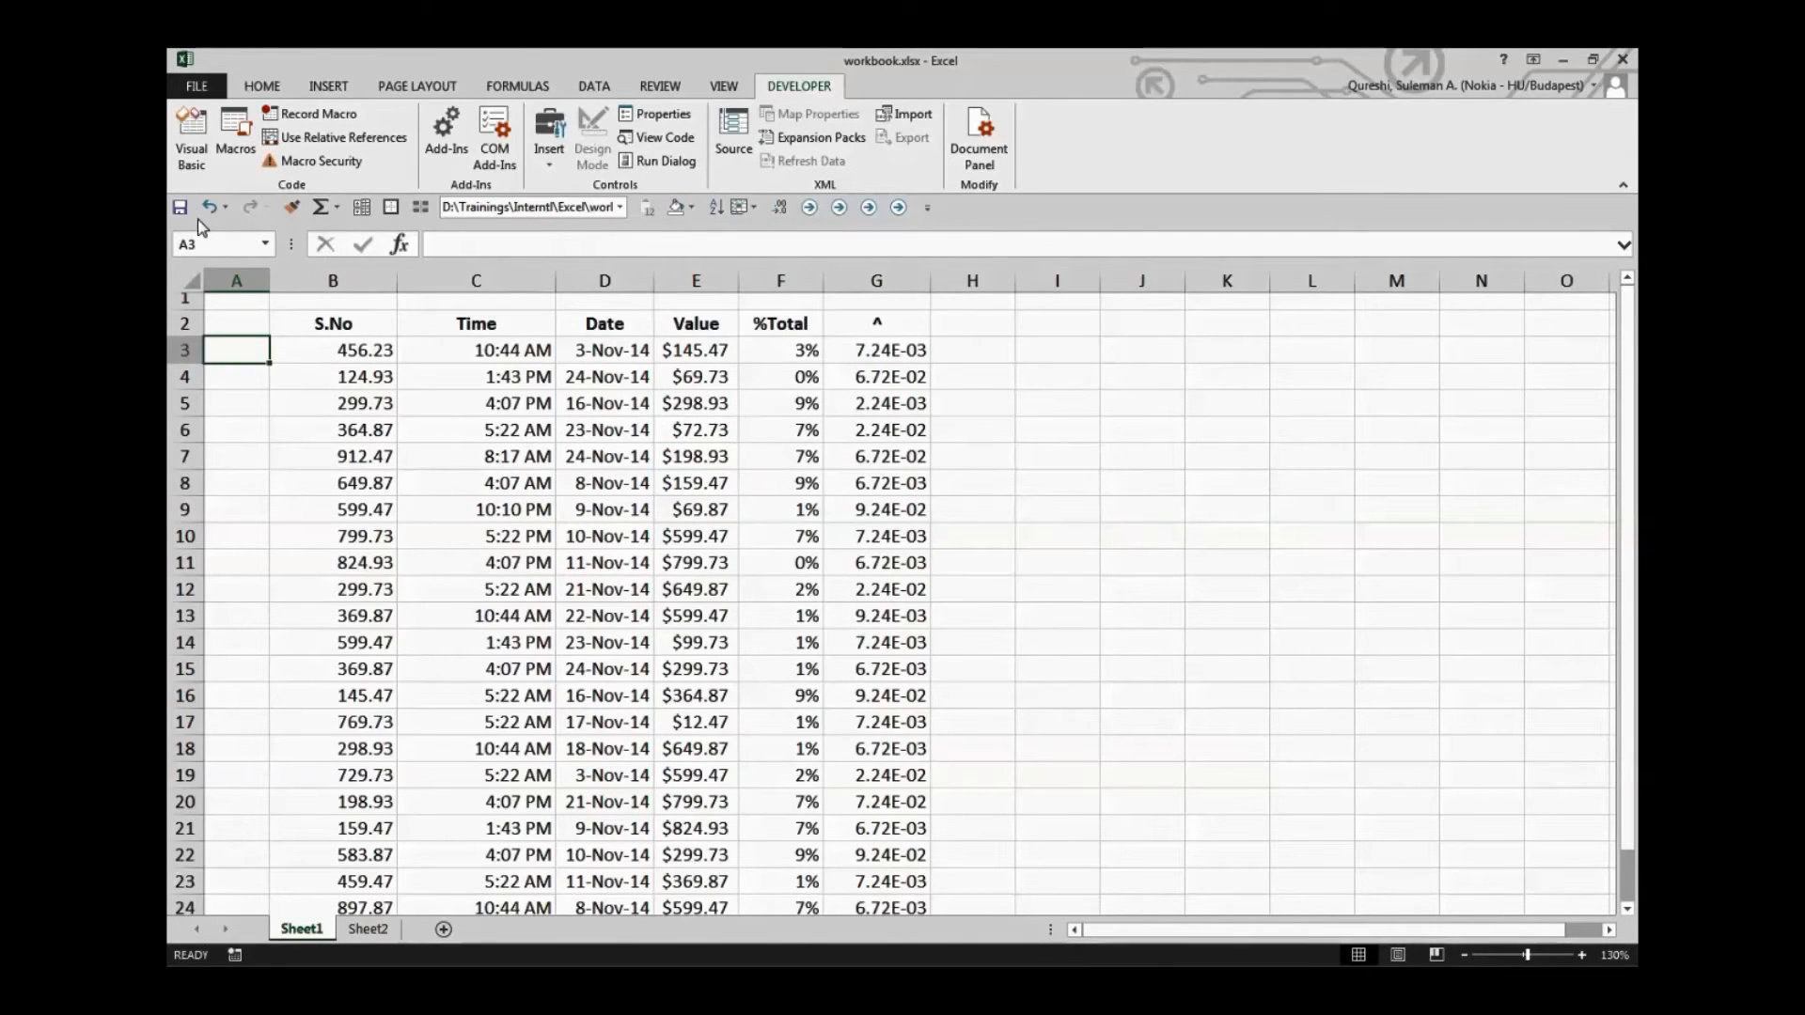
left_click(344, 138)
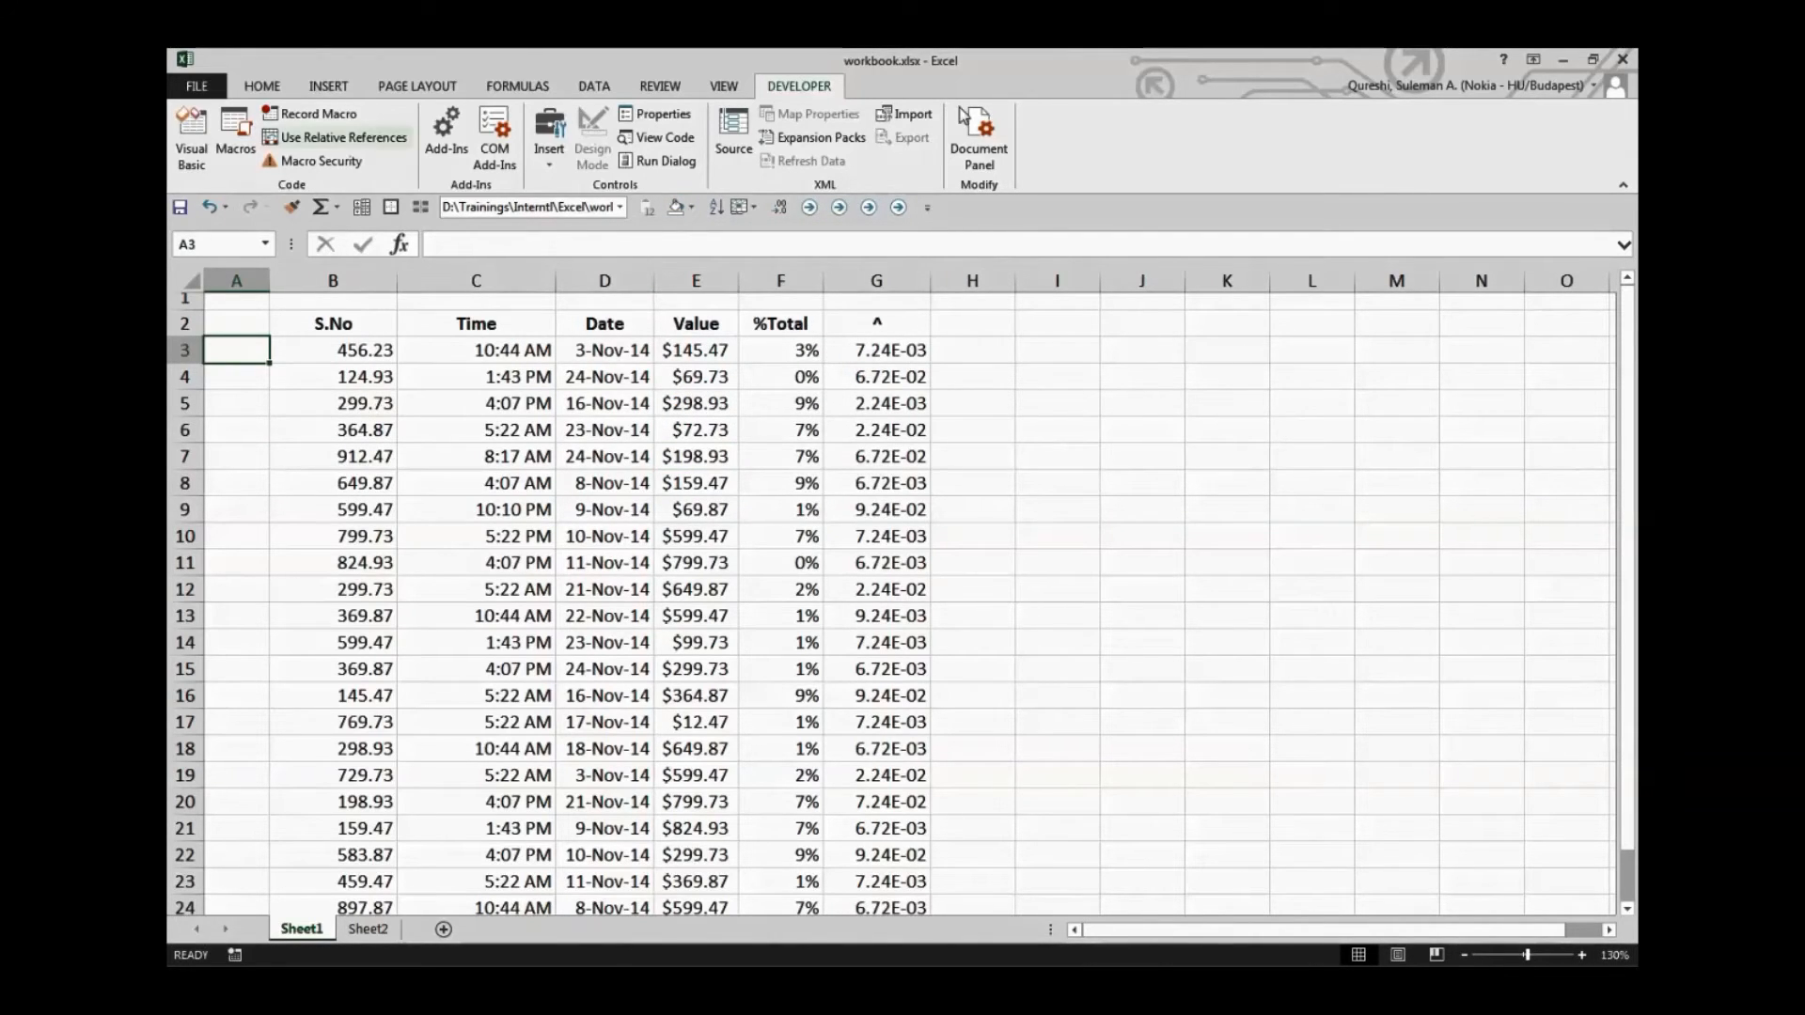
left_click(235, 136)
left_click(953, 297)
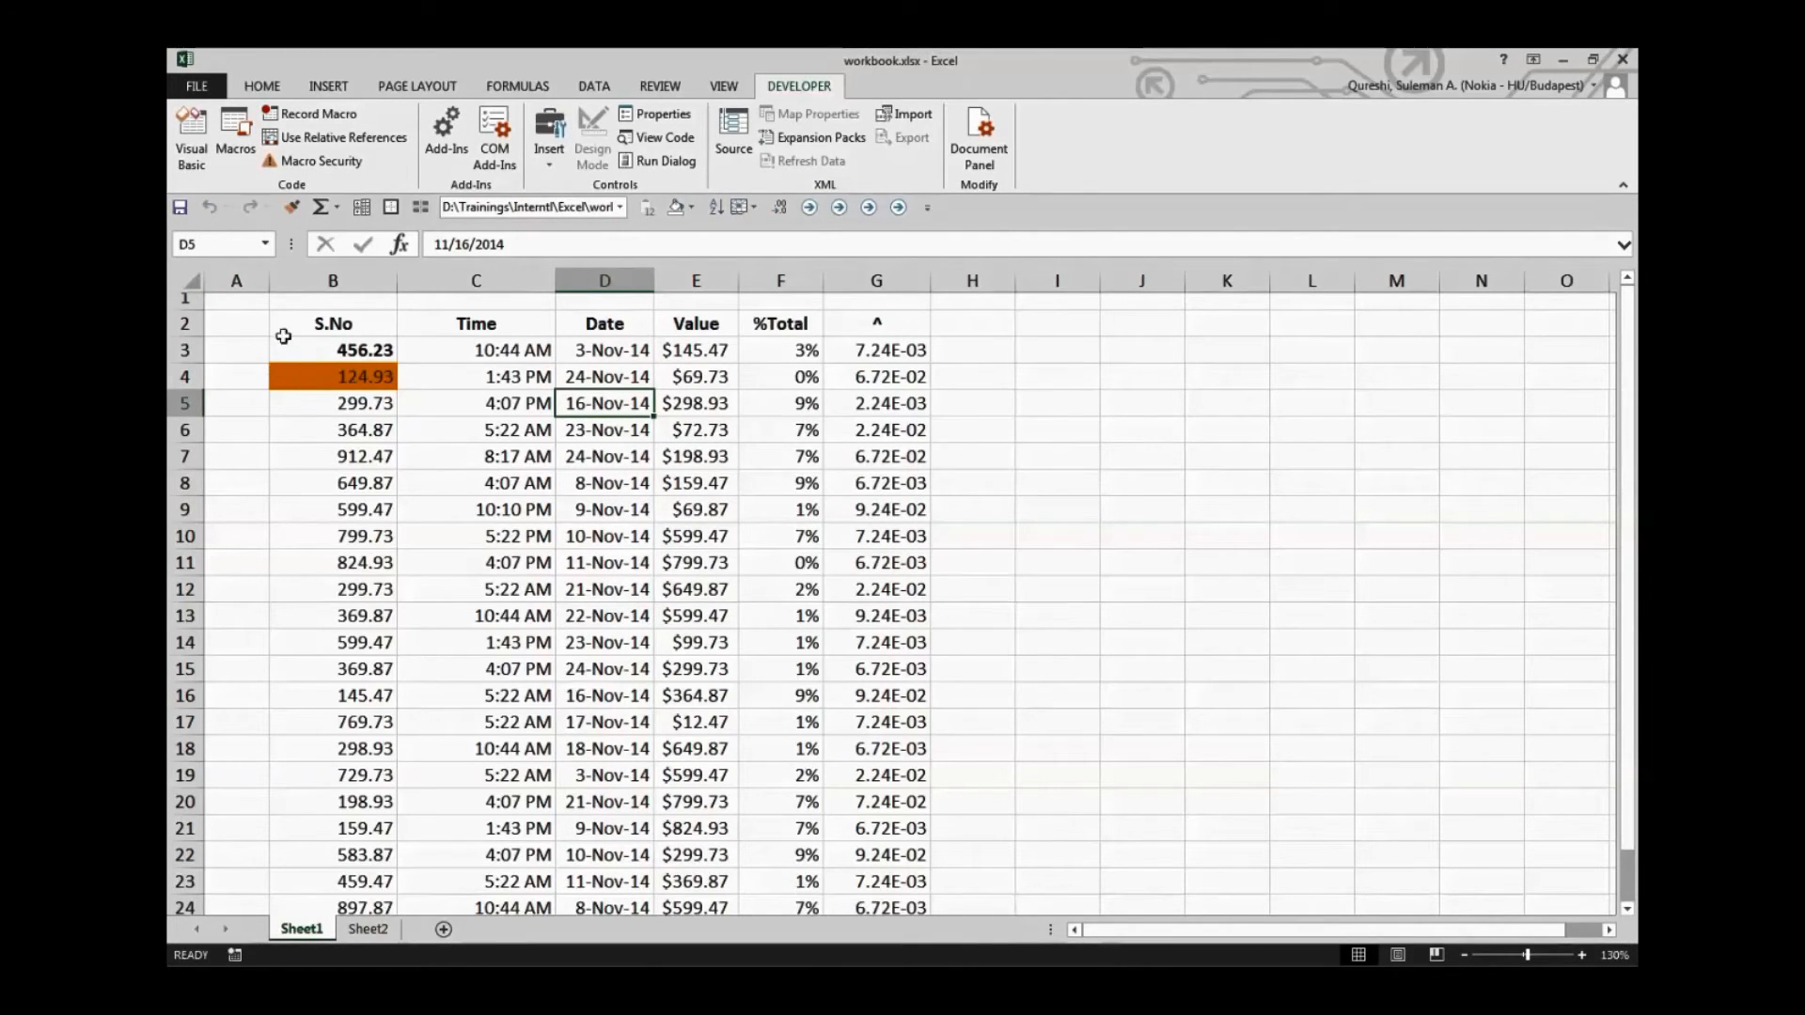
Clear the bold formatting and fill that the macro applied within B3:B5
left_click_drag(373, 402, 370, 350)
key("ctrl+b")
key("ctrl+b")
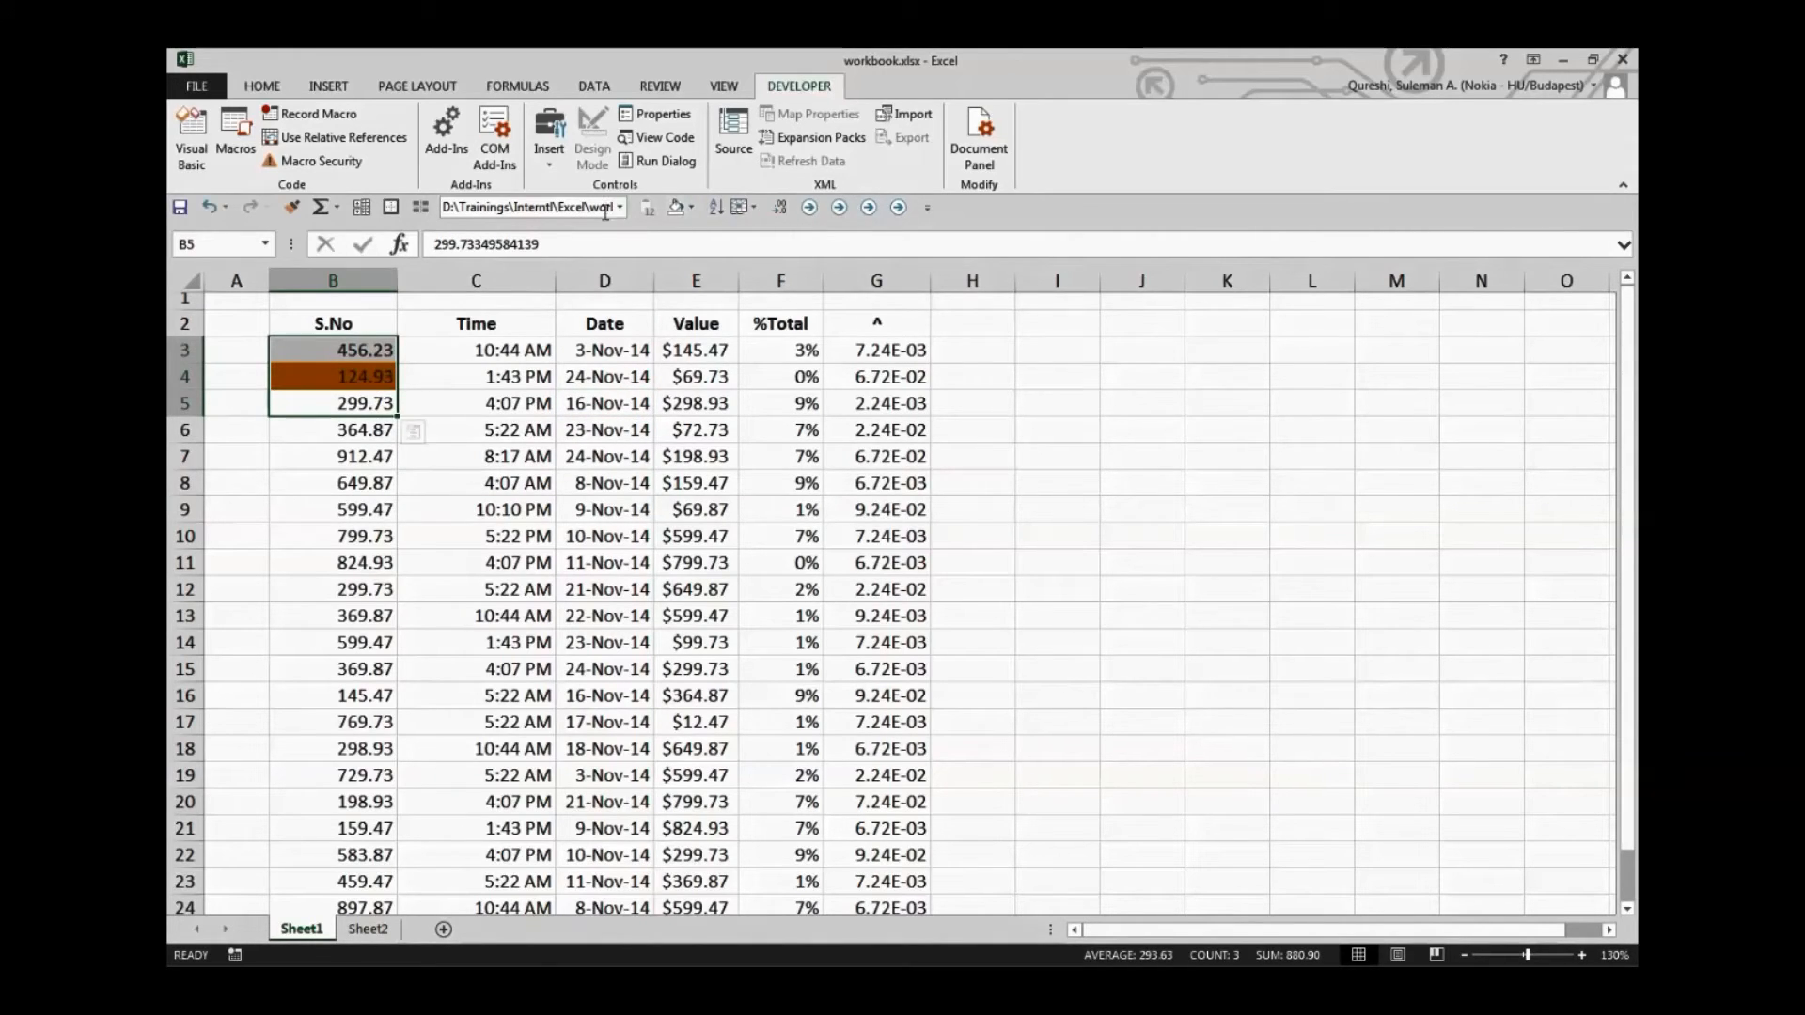
left_click(677, 208)
left_click(679, 458)
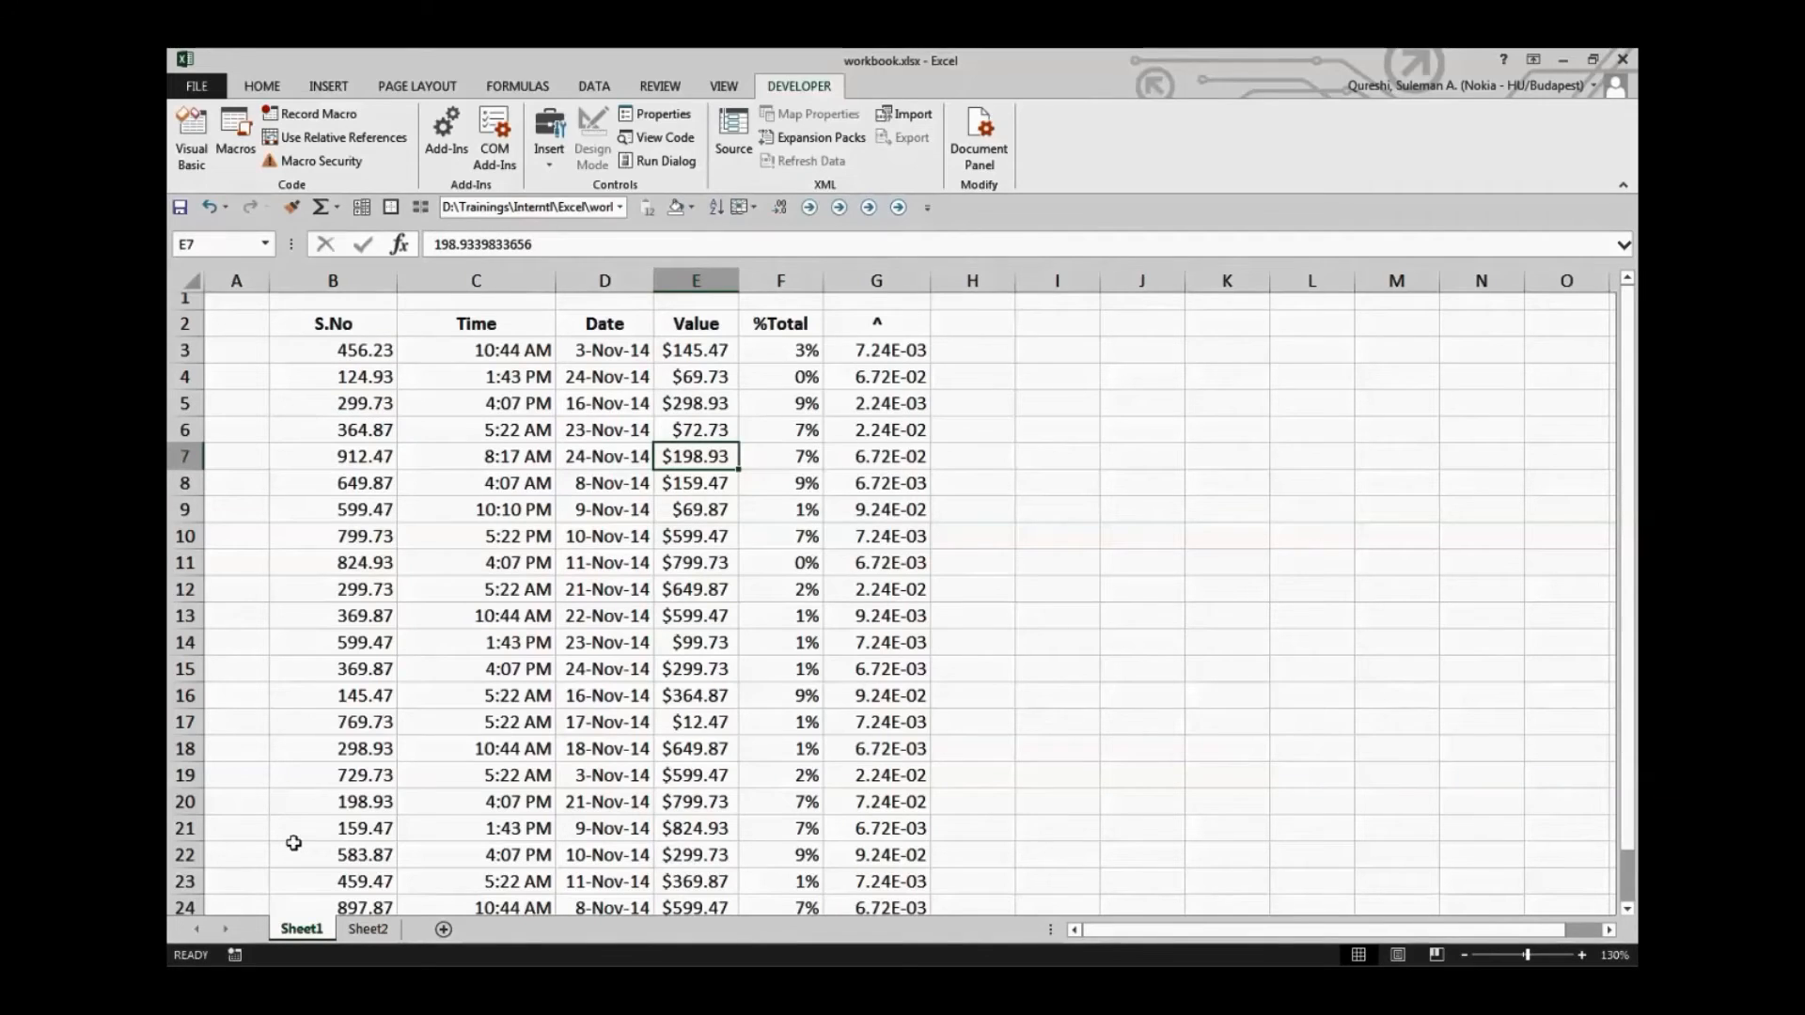
Run the Absolute_Ref macro from the macro list again, this time starting from cell A19
left_click(244, 780)
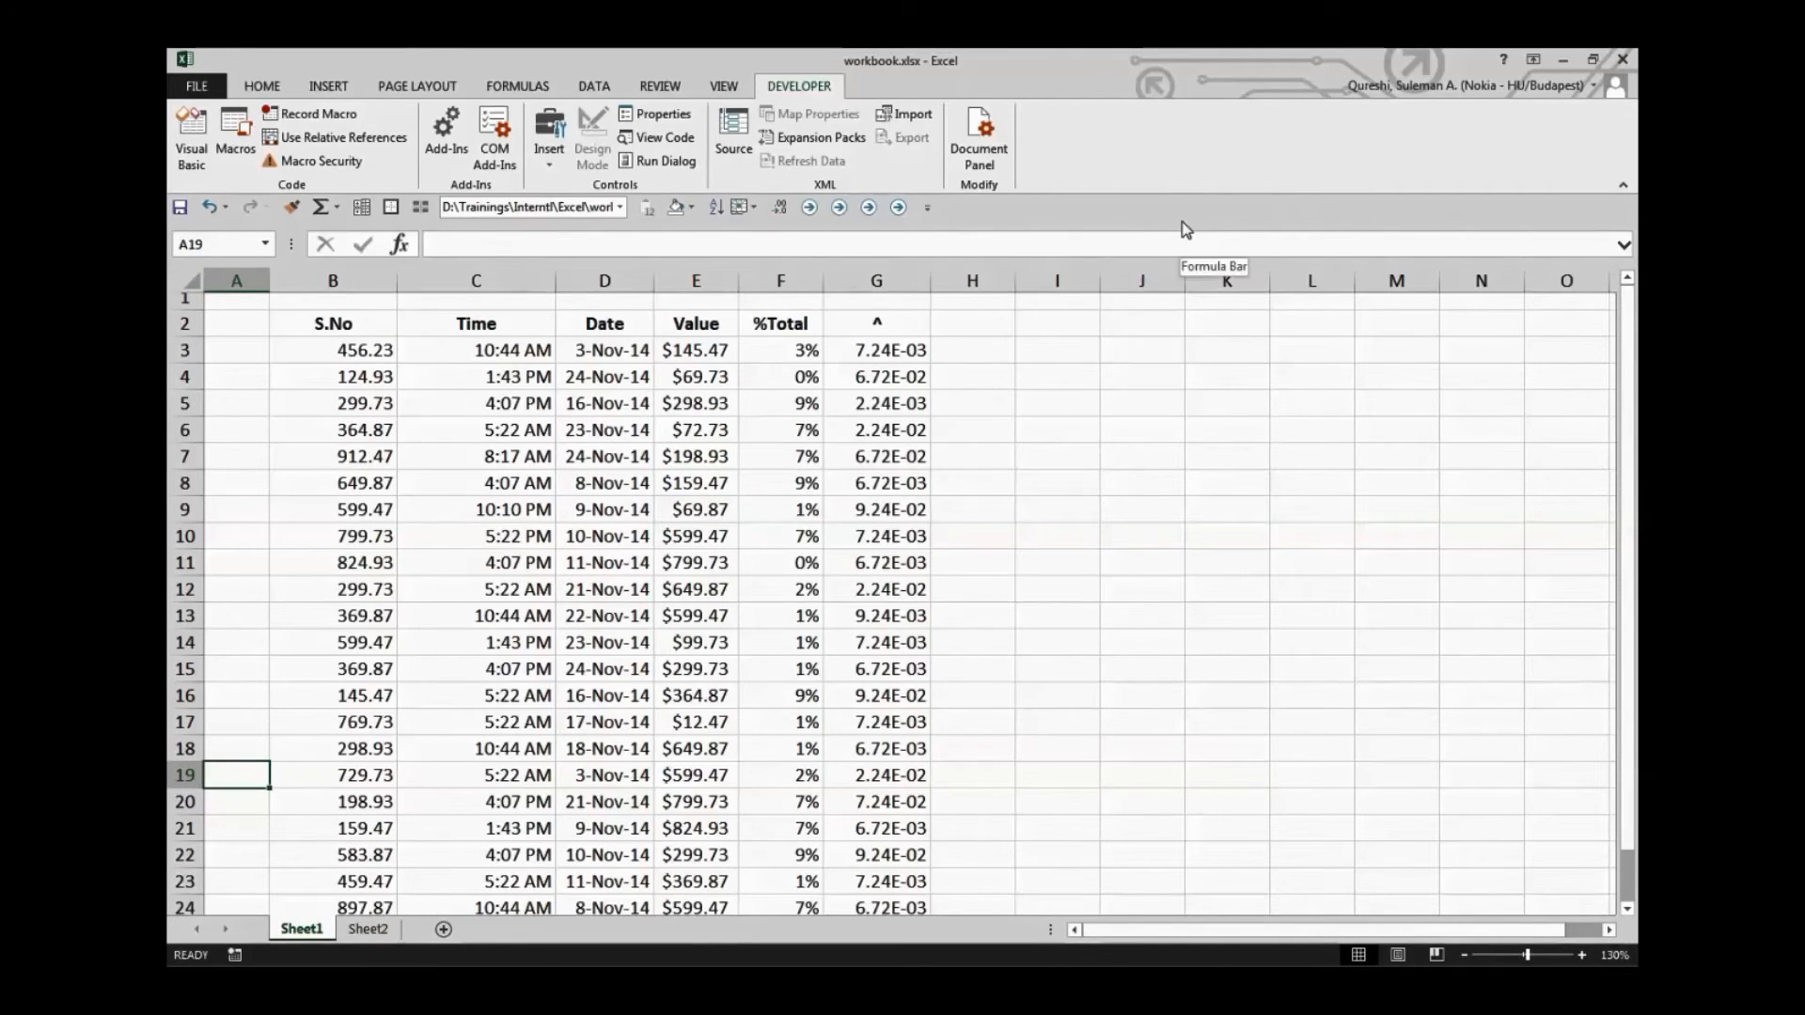
left_click(235, 137)
left_click(955, 303)
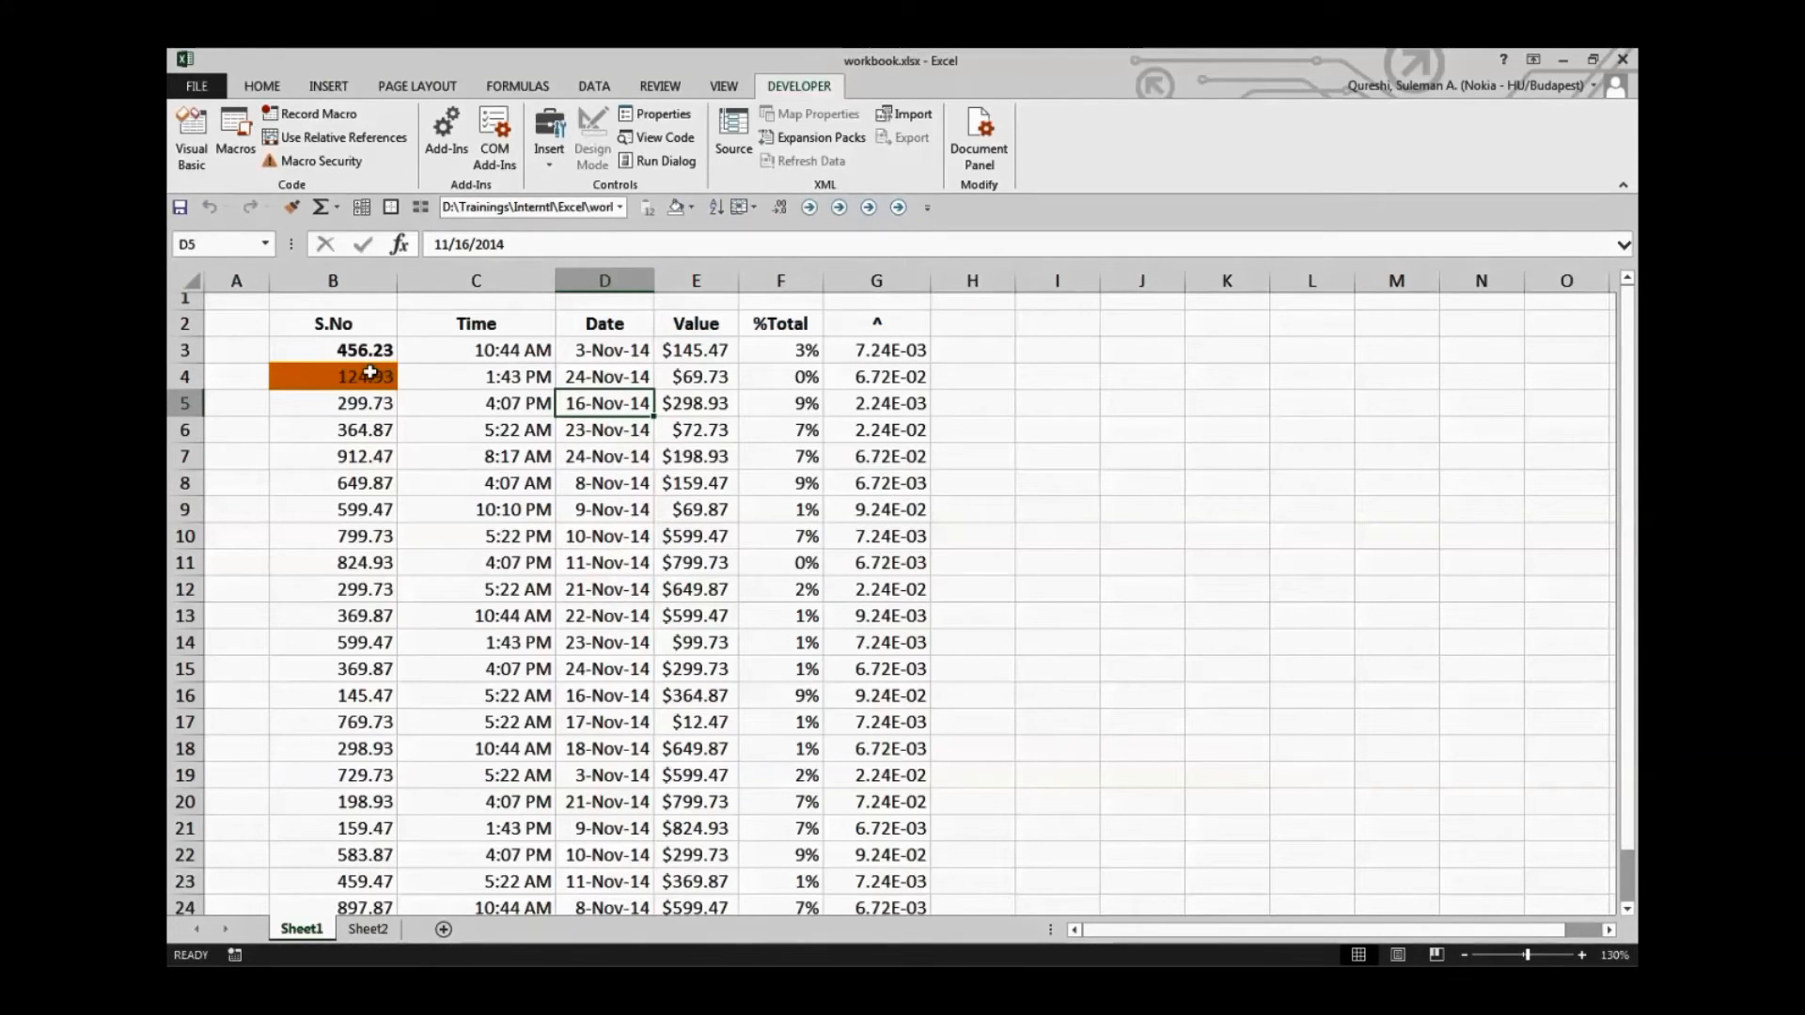
Step into the Absolute_Ref macro, examine the cell references in its VBA code, and close the editor, stopping the debugger
left_click(235, 136)
left_click(952, 327)
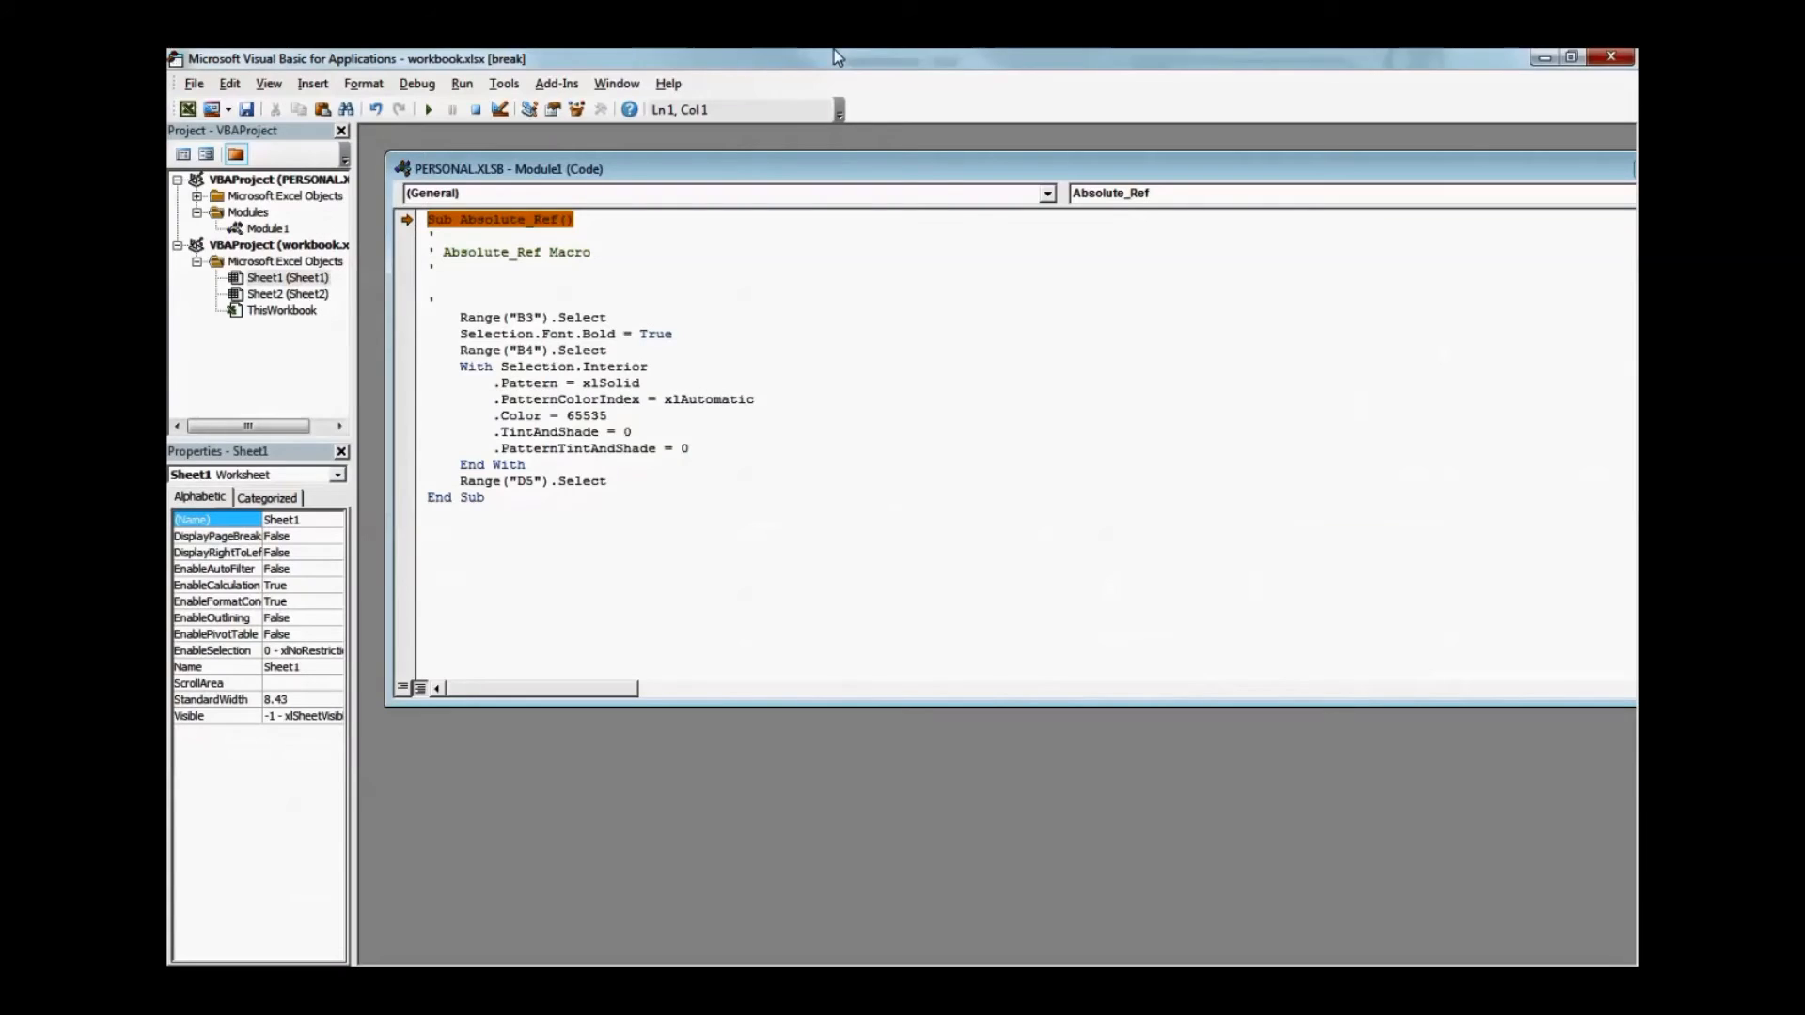
double_click(526, 318)
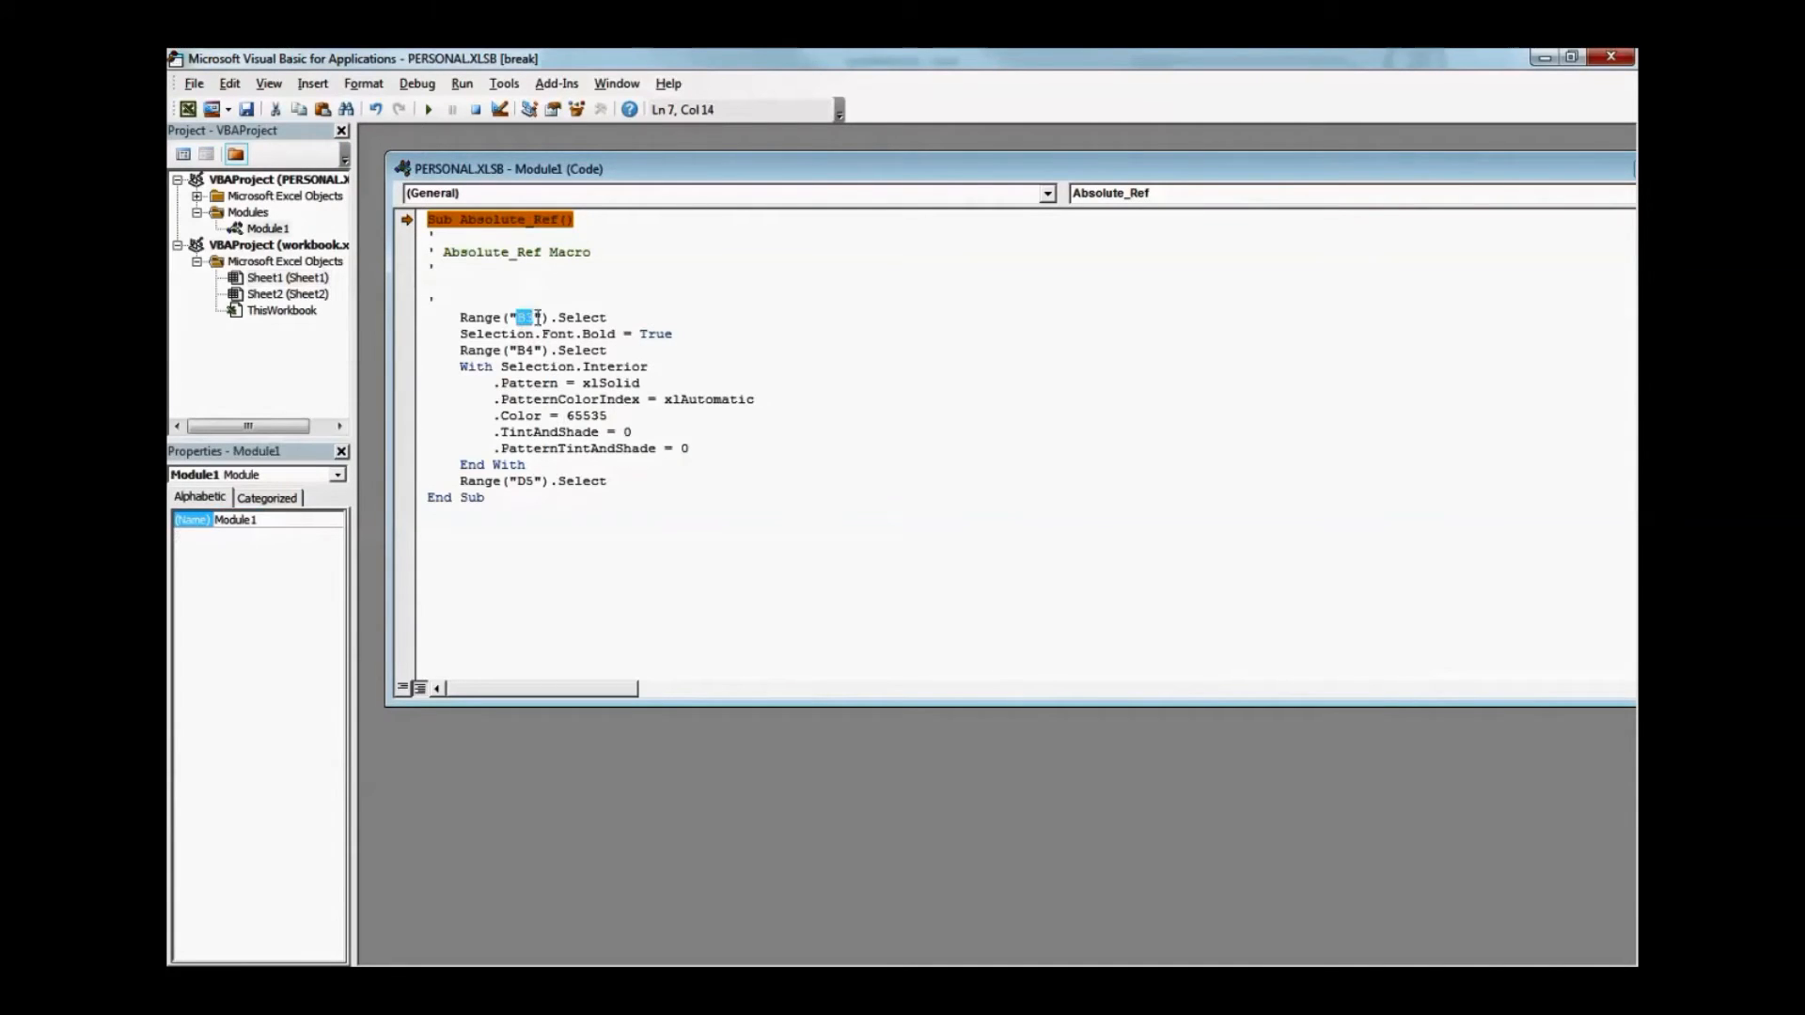
double_click(536, 350)
left_click_drag(613, 388, 529, 434)
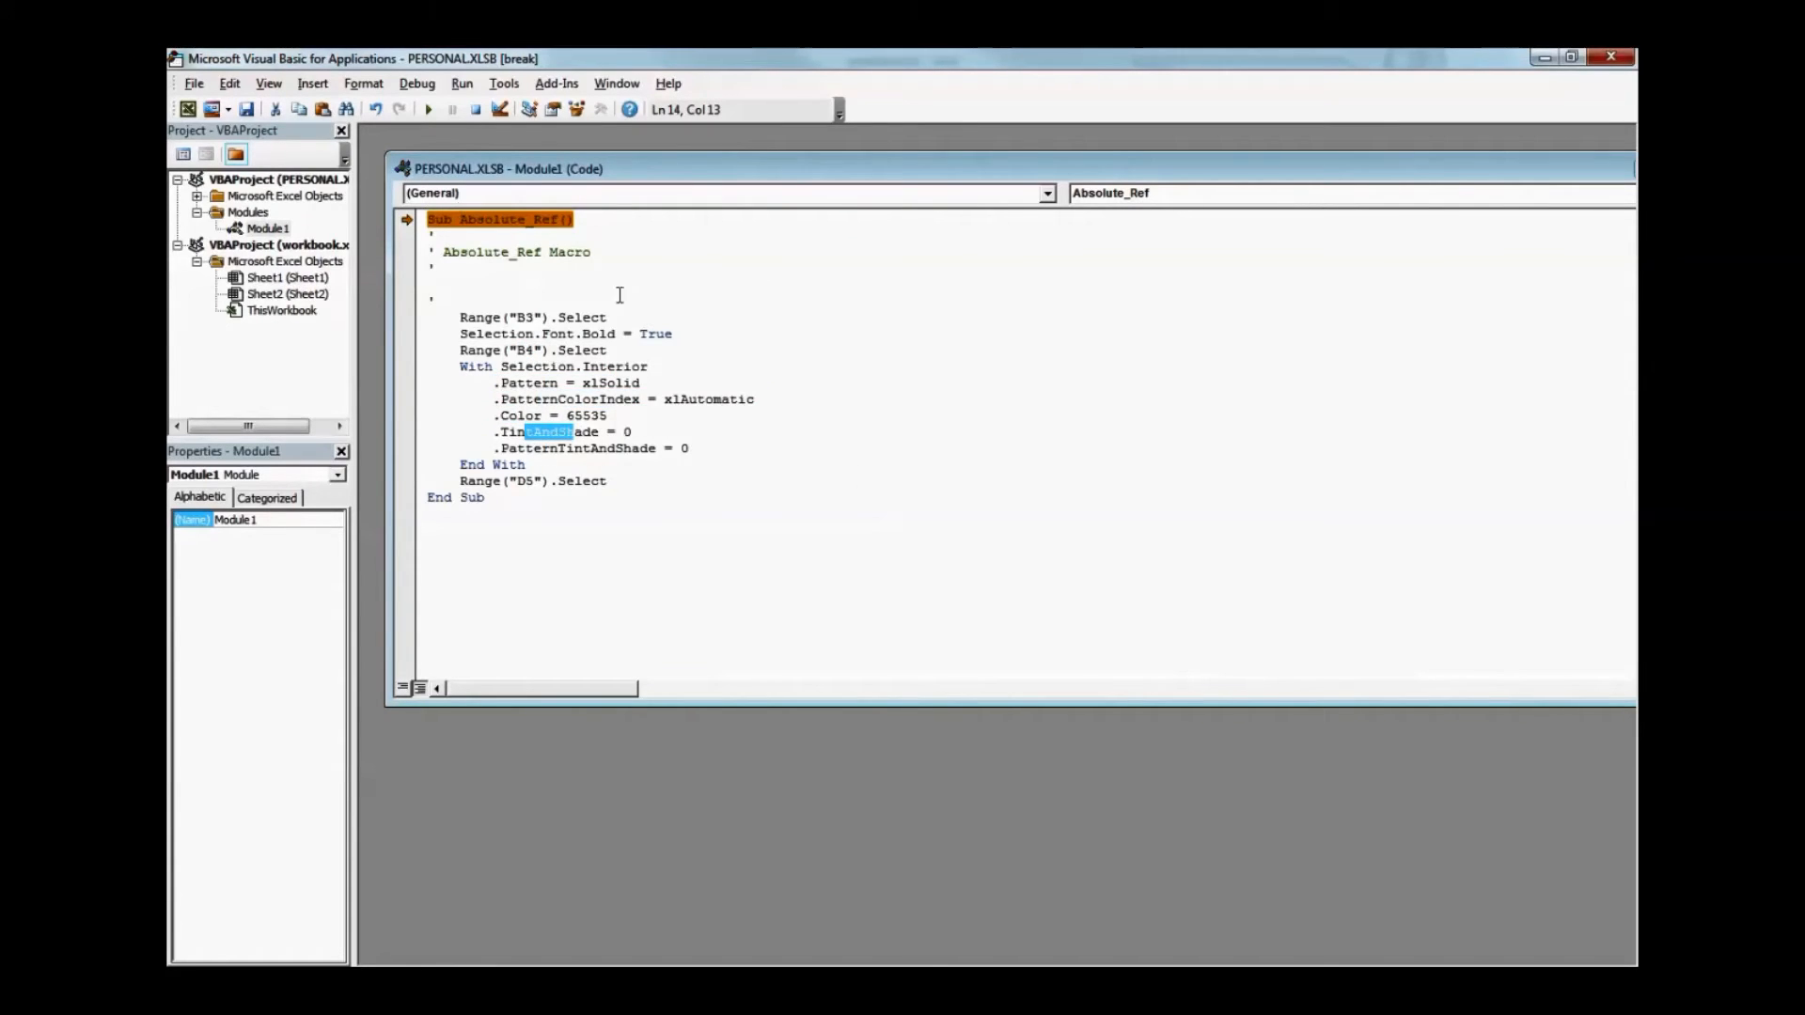
left_click(1614, 62)
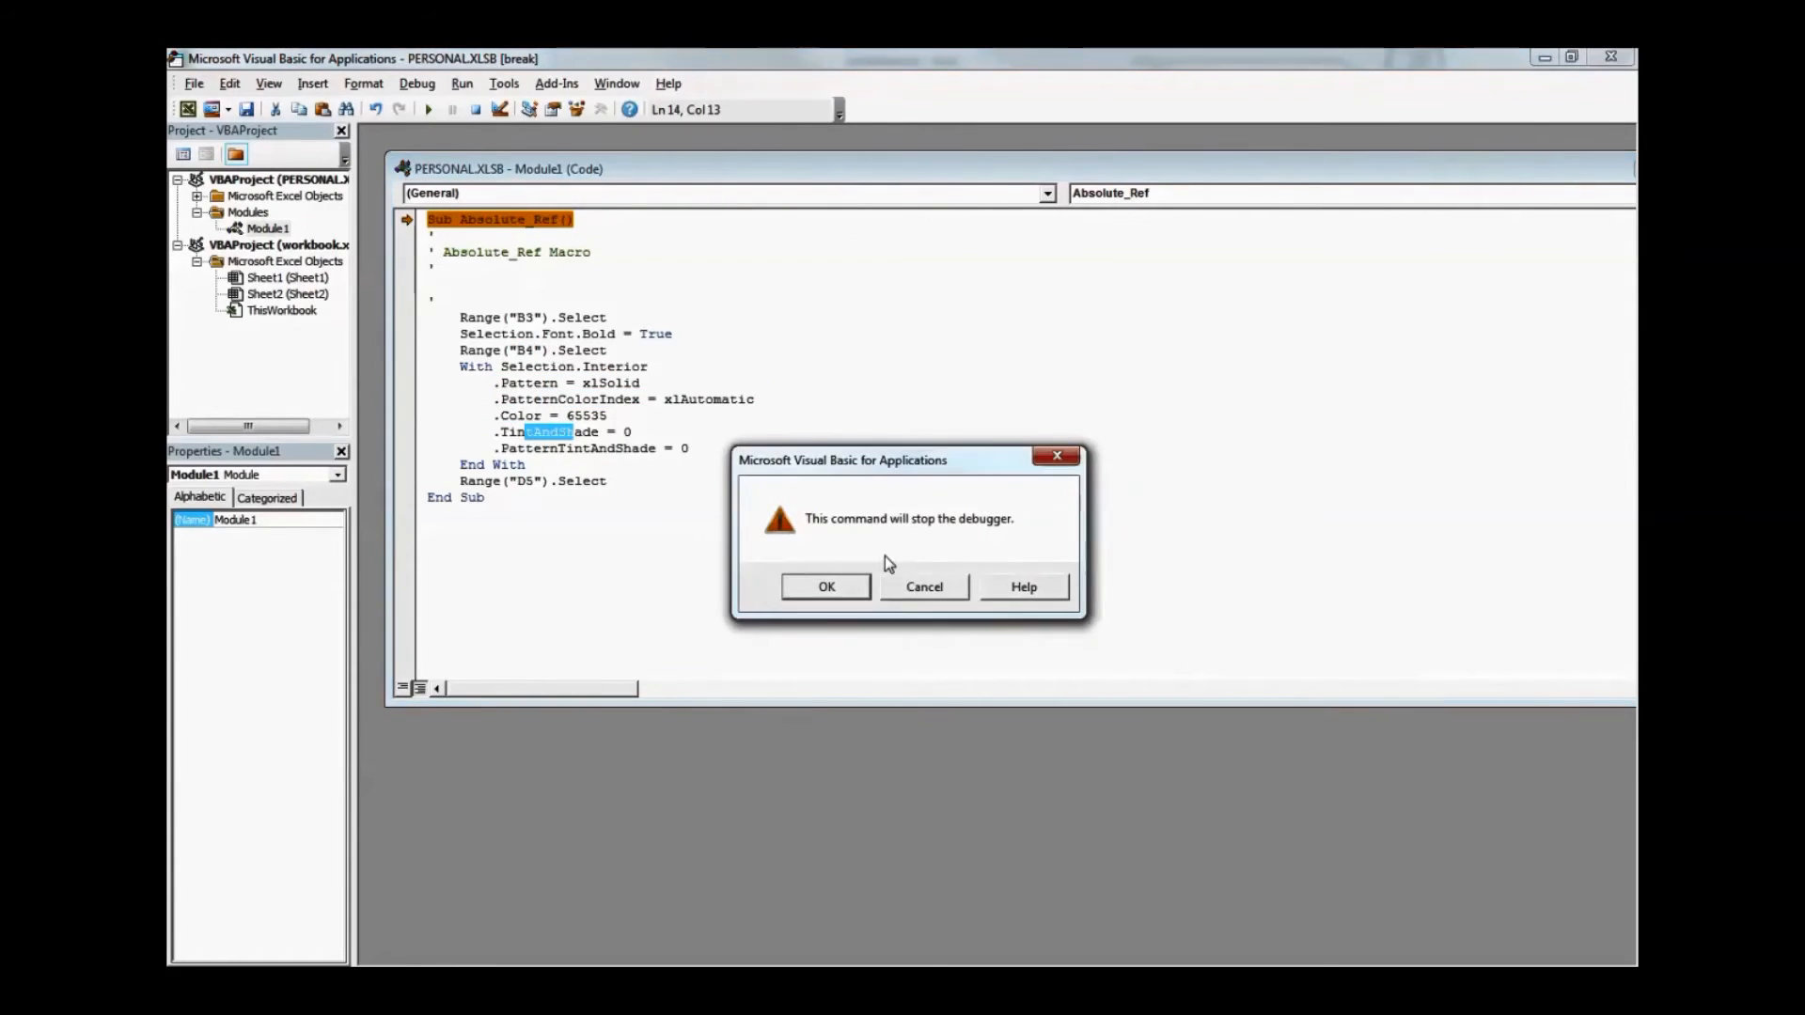
left_click(822, 583)
Reset cells B3:B5 to regular weight with no fill colour
left_click(343, 432)
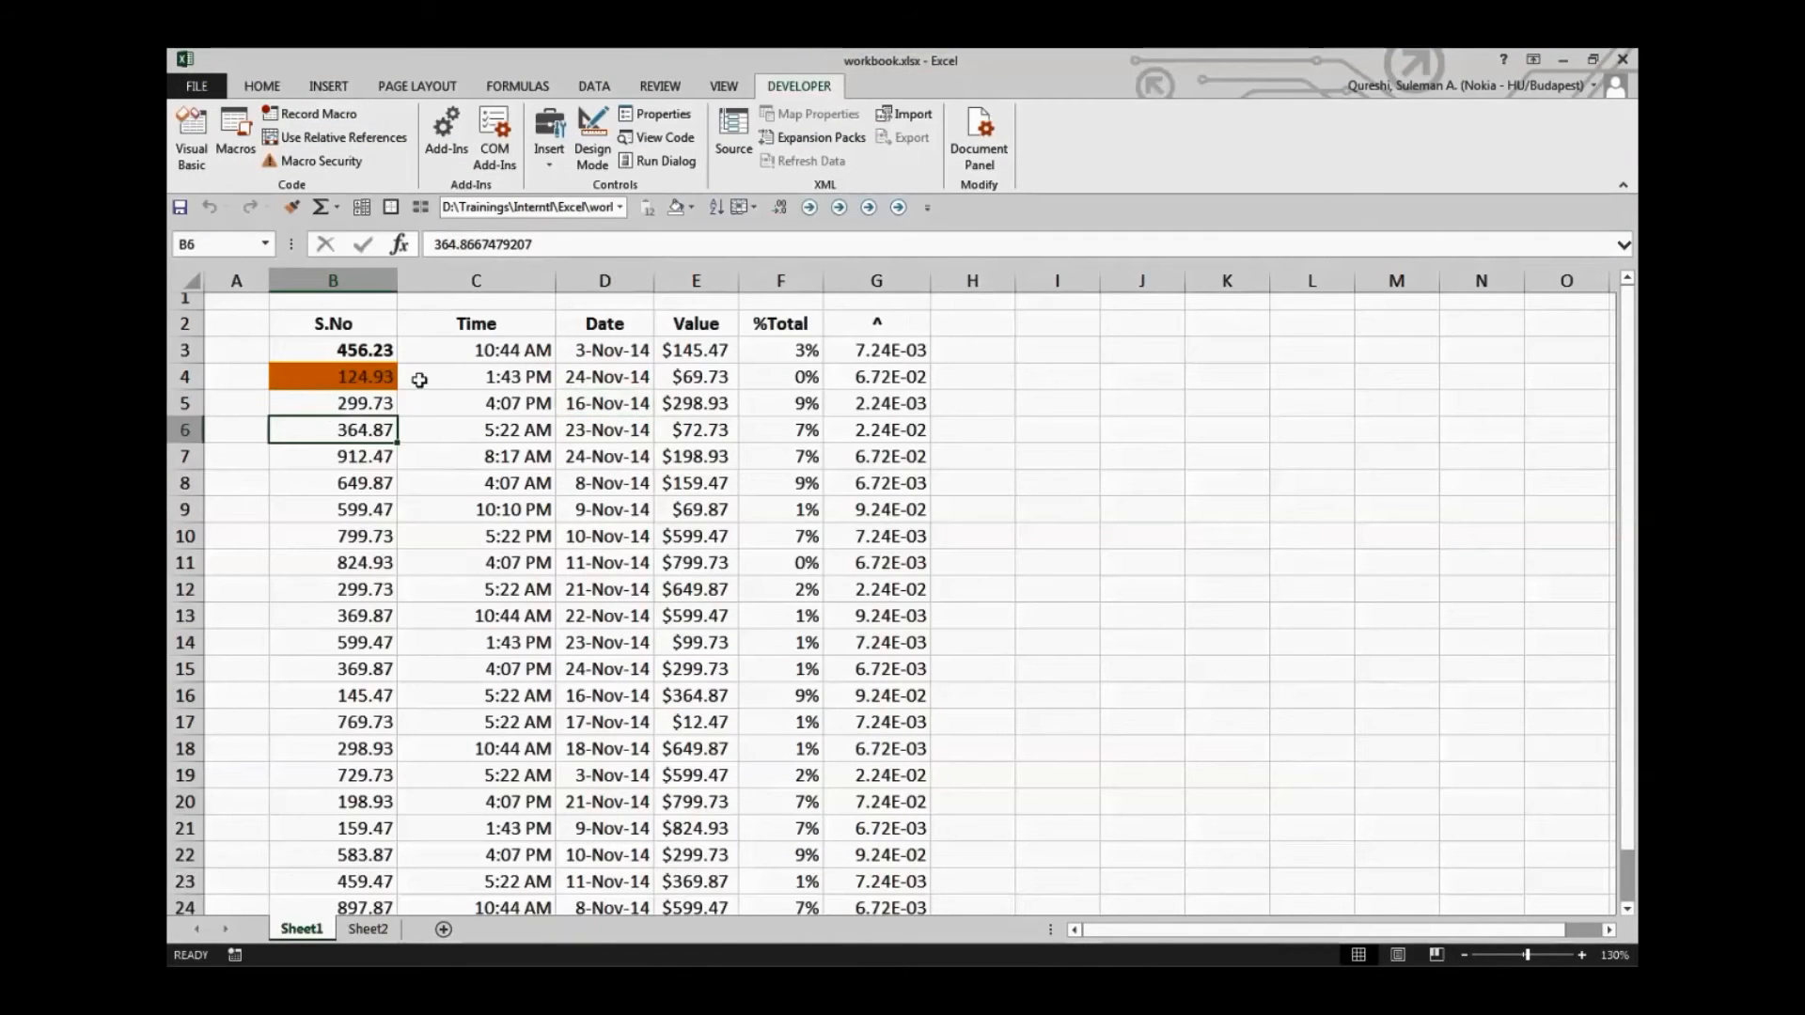
mouse_move(349, 417)
left_mouse_down()
mouse_move(350, 343)
mouse_move(350, 431)
left_mouse_up()
left_click_drag(348, 350, 347, 404)
left_click(651, 207)
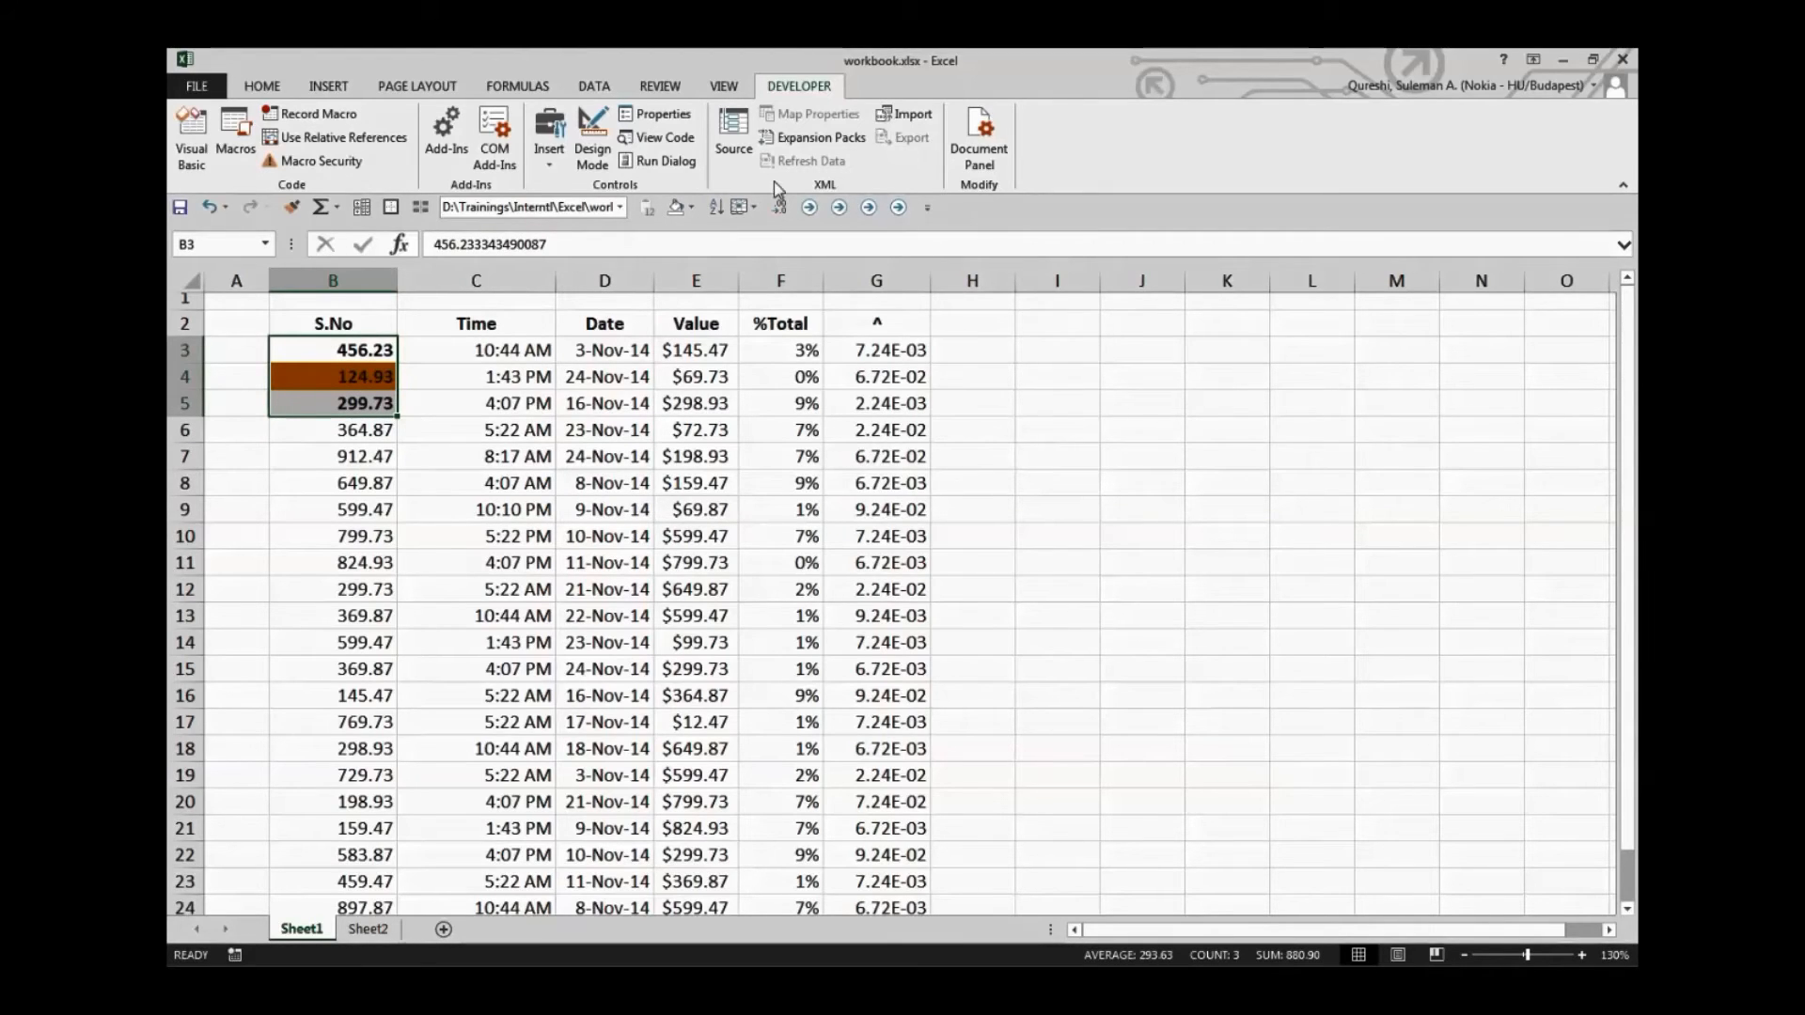
key("ctrl+b")
left_click(676, 210)
left_click(610, 561)
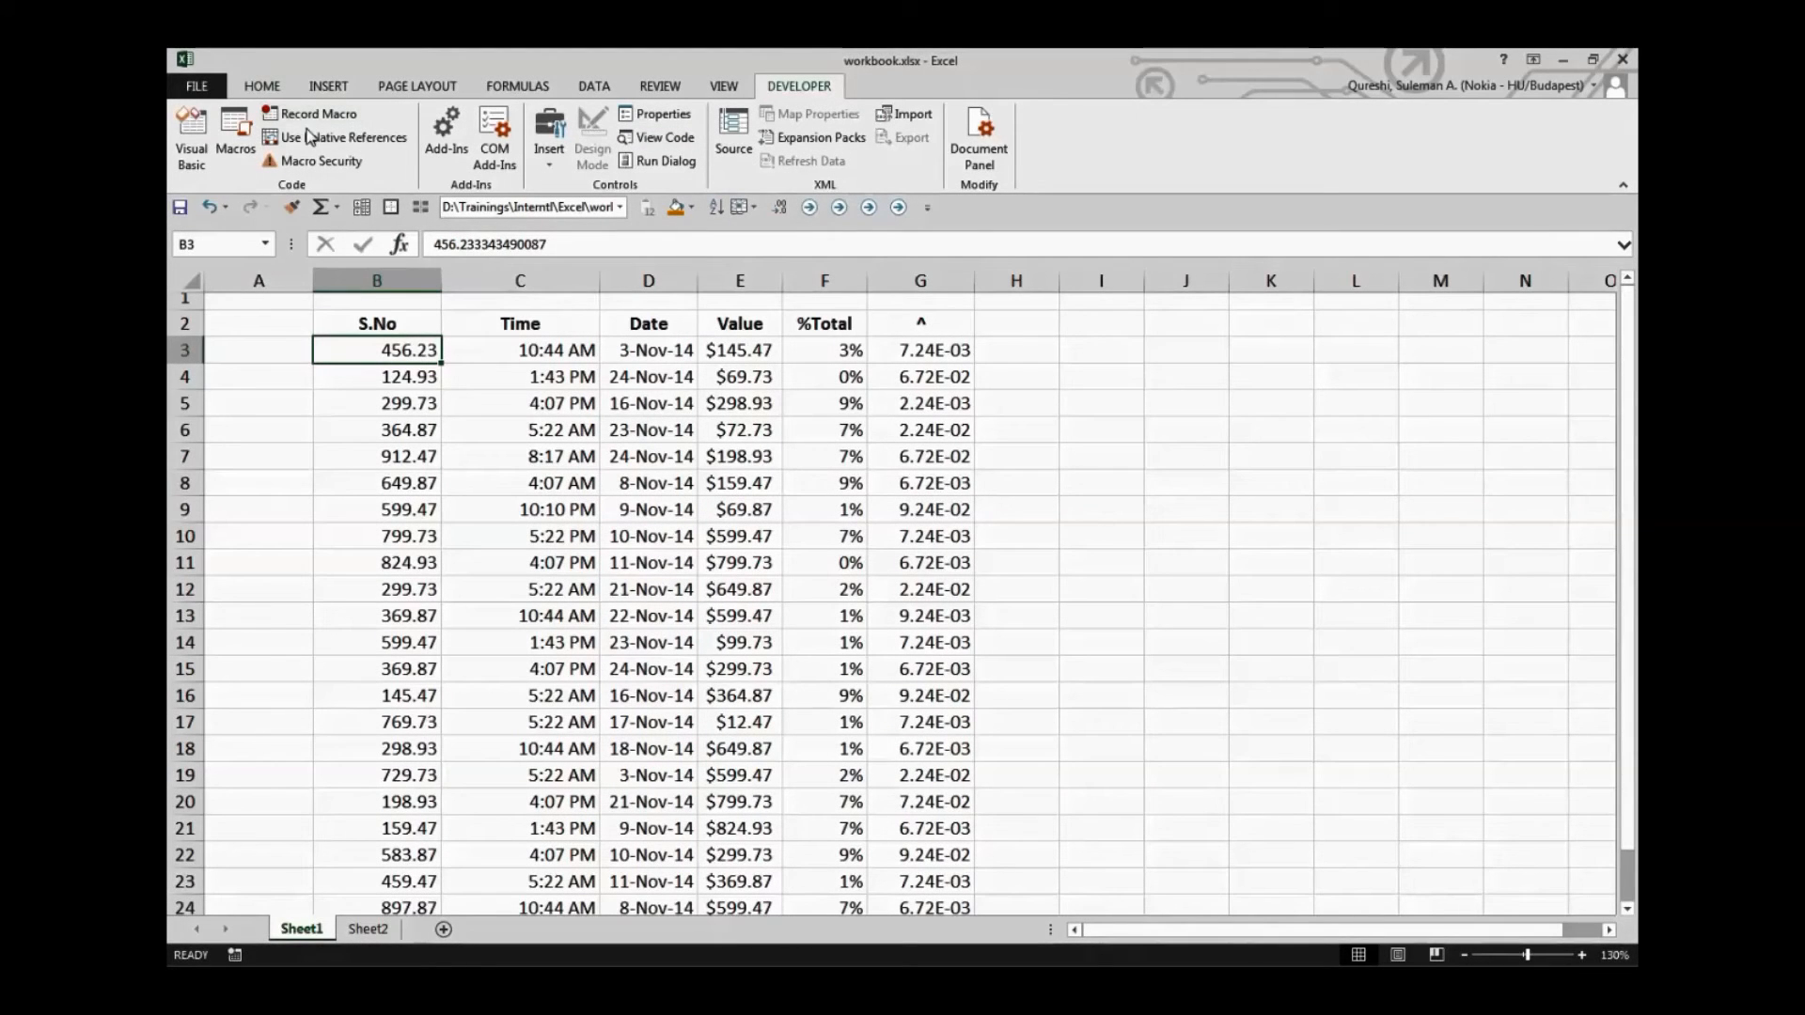
Turn on relative references and start recording a macro named Relative_Ref in the Personal Macro Workbook from cell B3
left_click(310, 138)
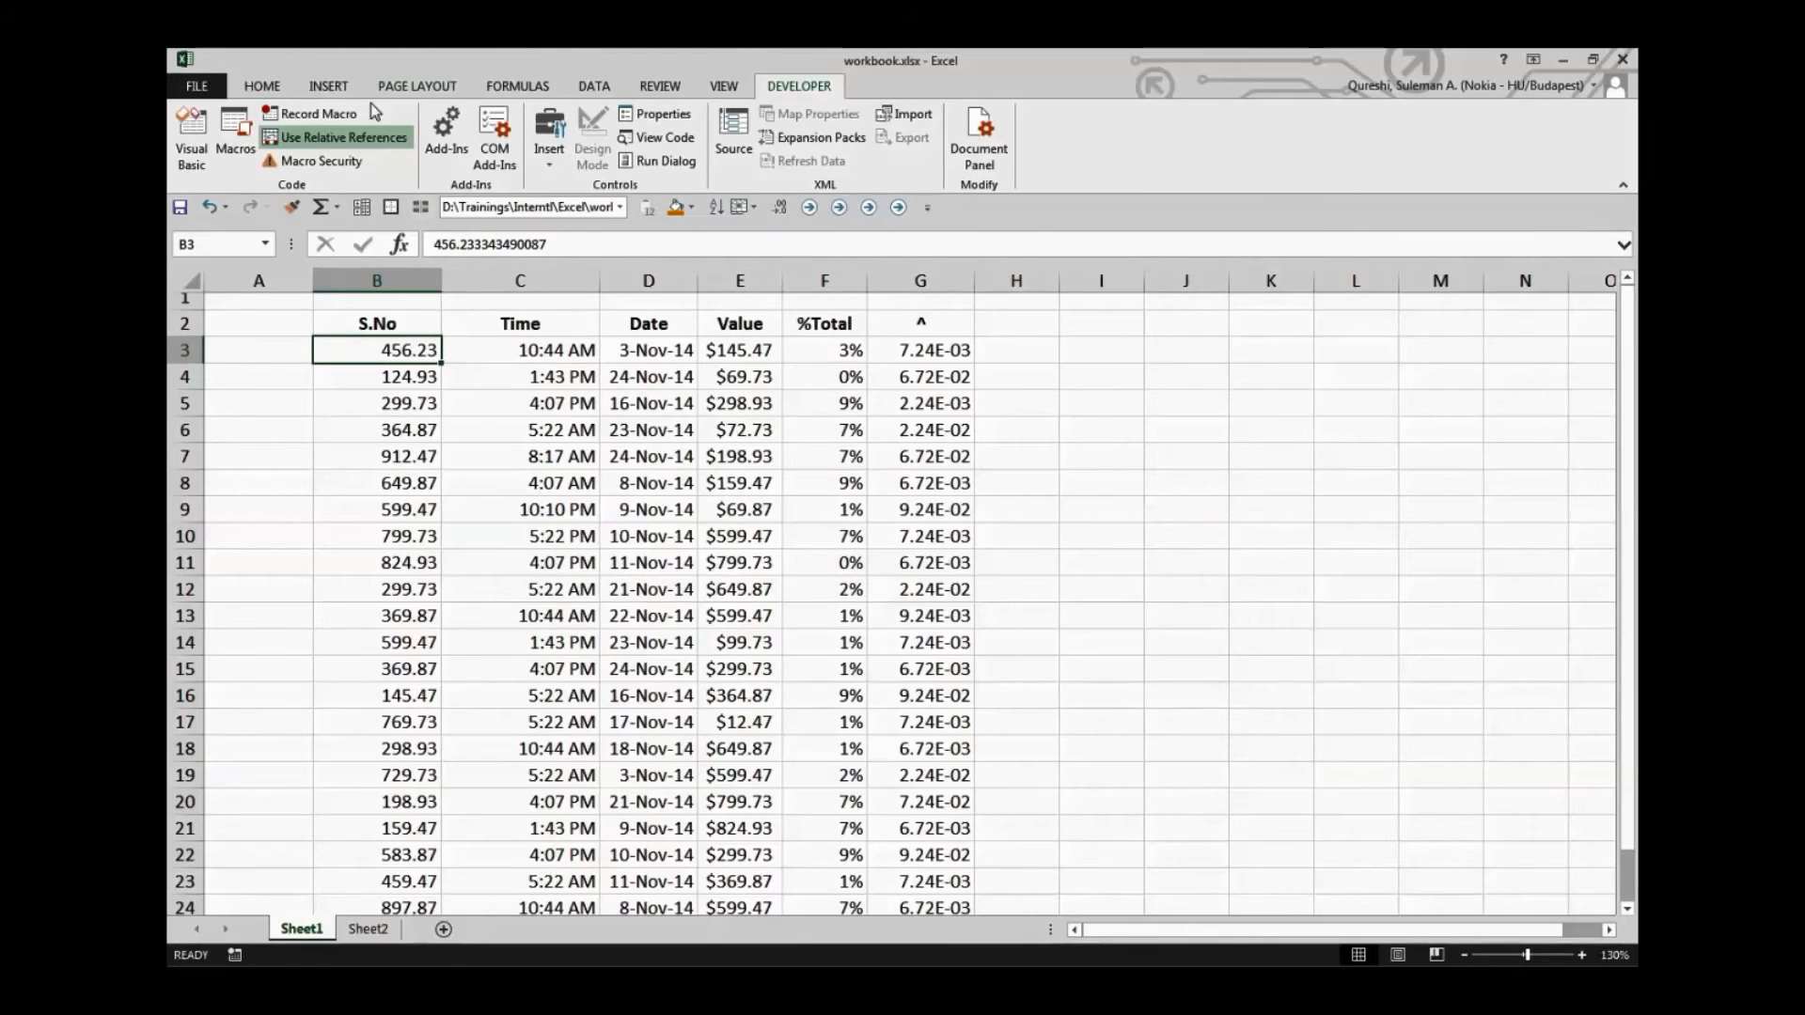
left_click(310, 113)
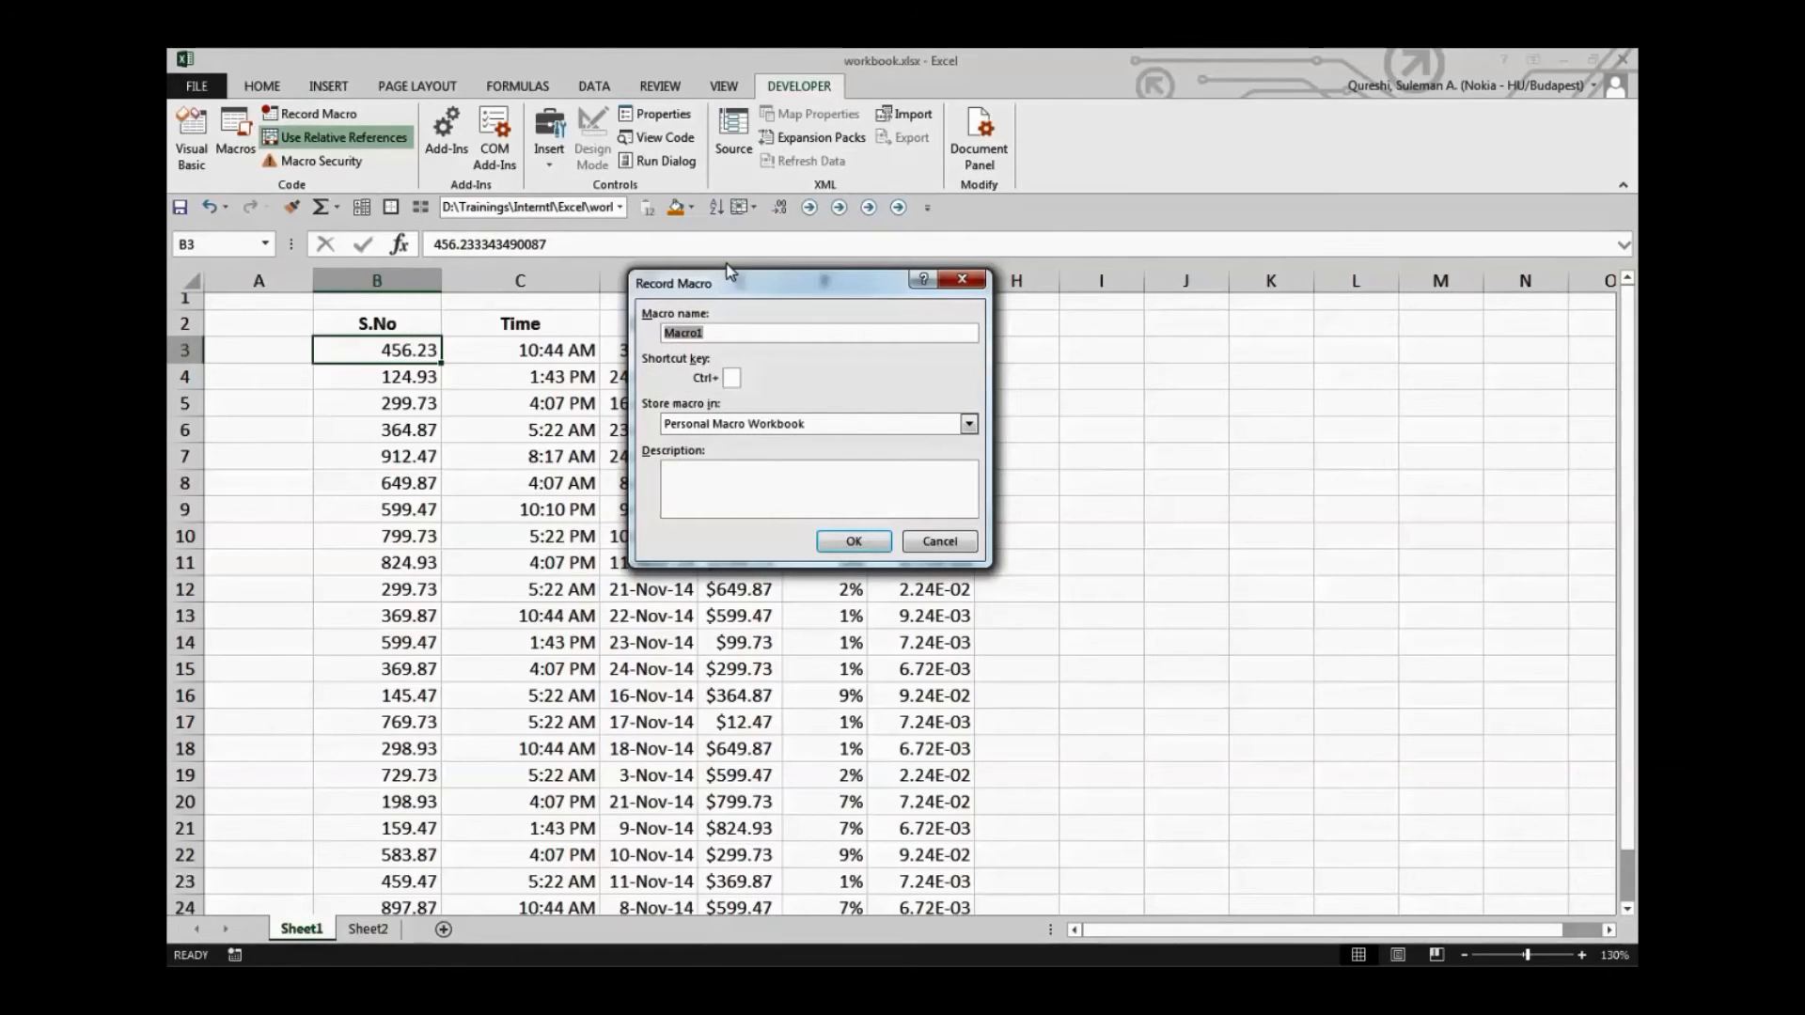
type("Relative_Ref")
left_click(851, 538)
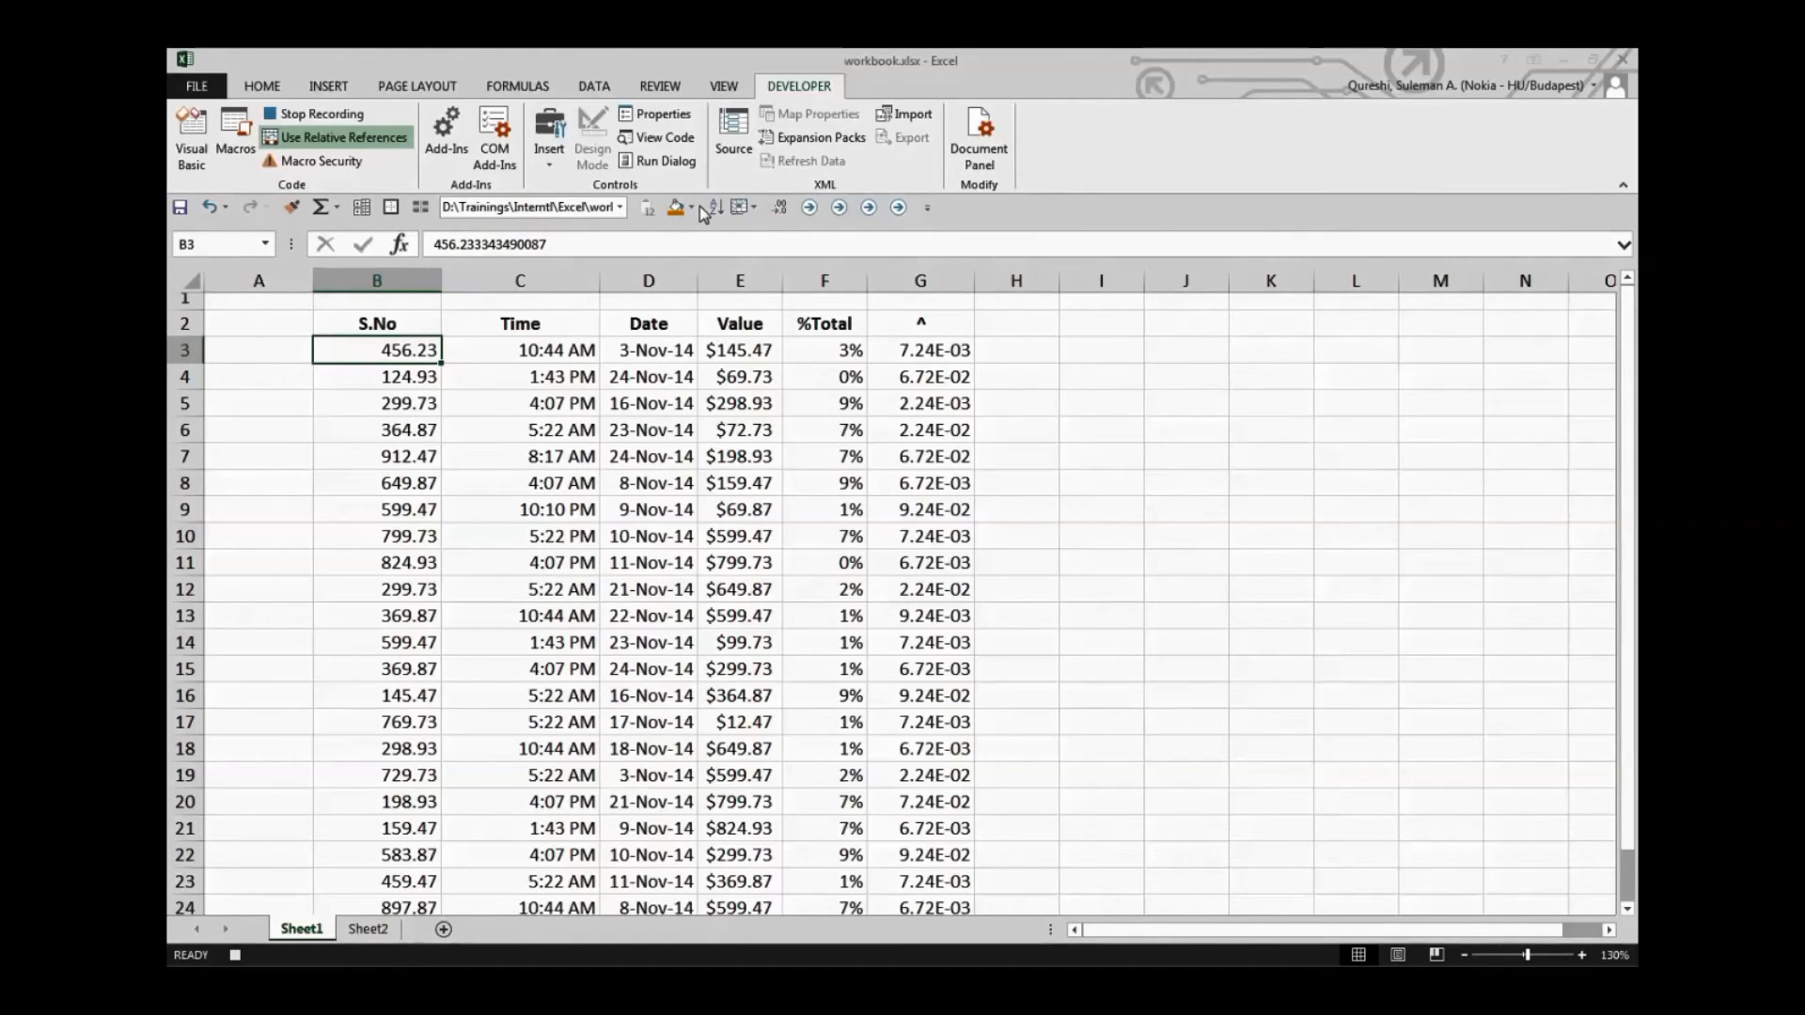
Record bolding cell B3 and filling B4 with the standard light blue, and stop the recording
key("ctrl+b")
left_click(421, 374)
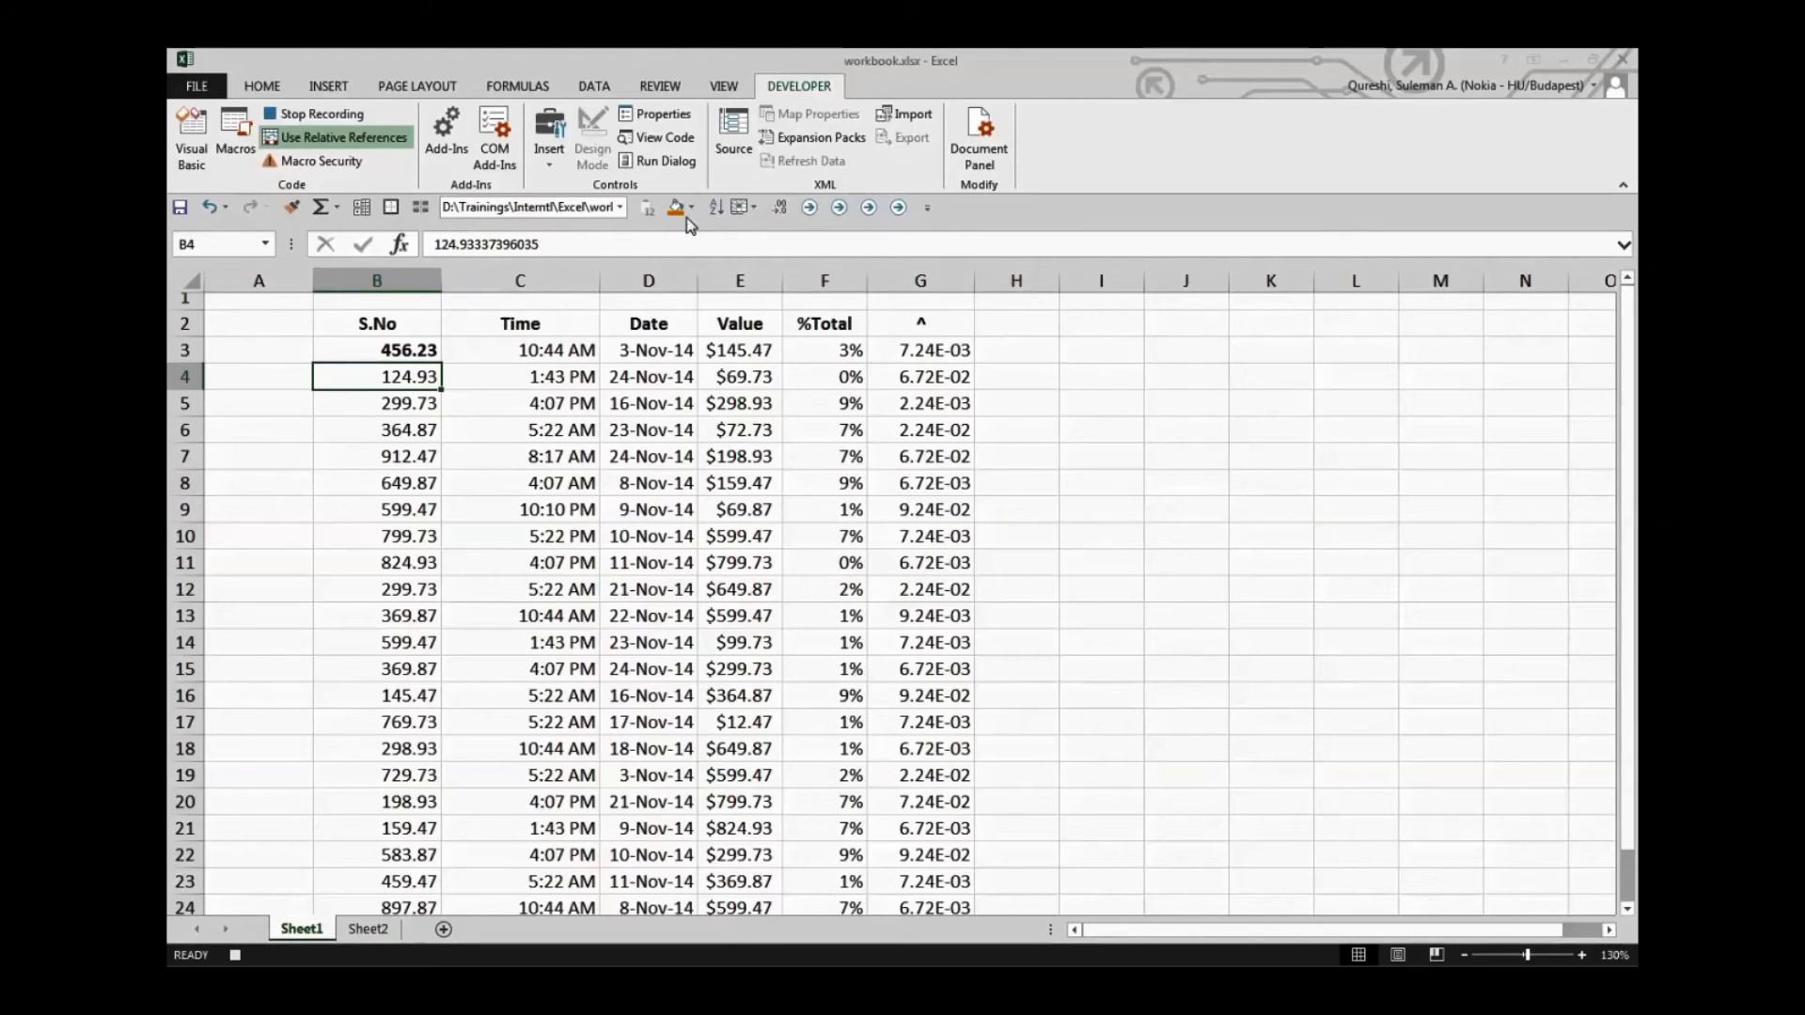
left_click(692, 207)
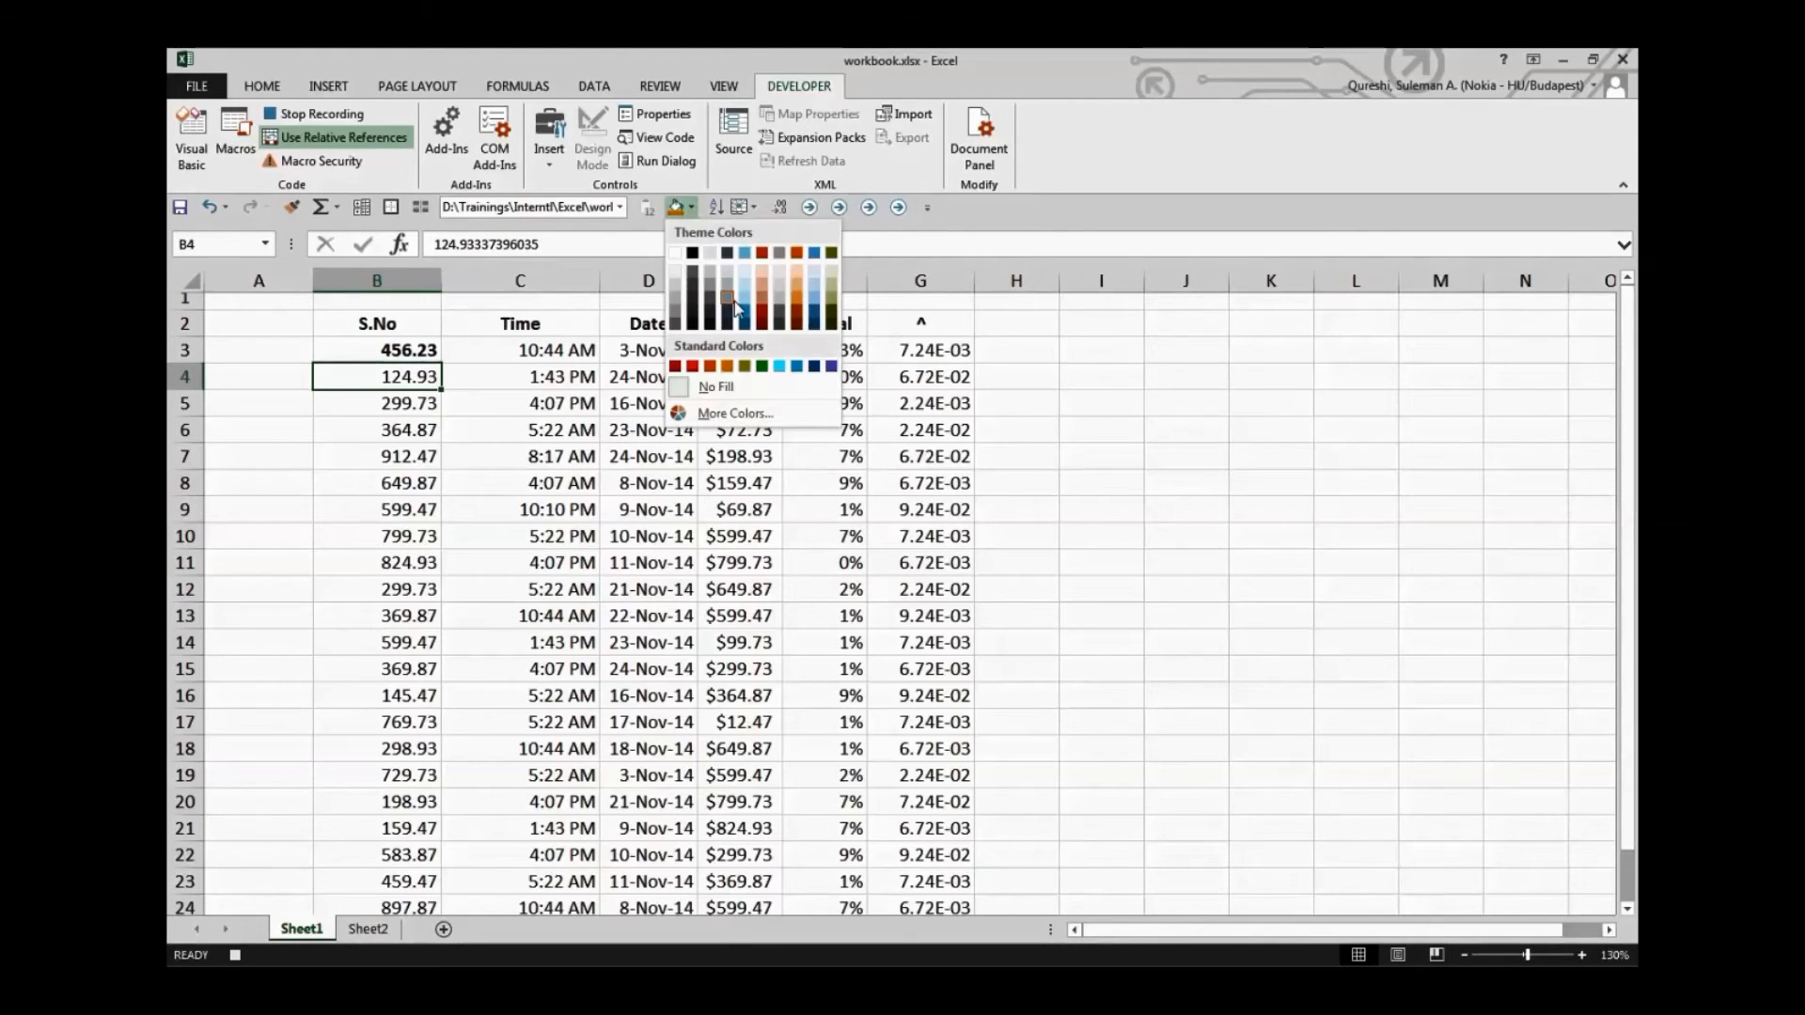
left_click(779, 366)
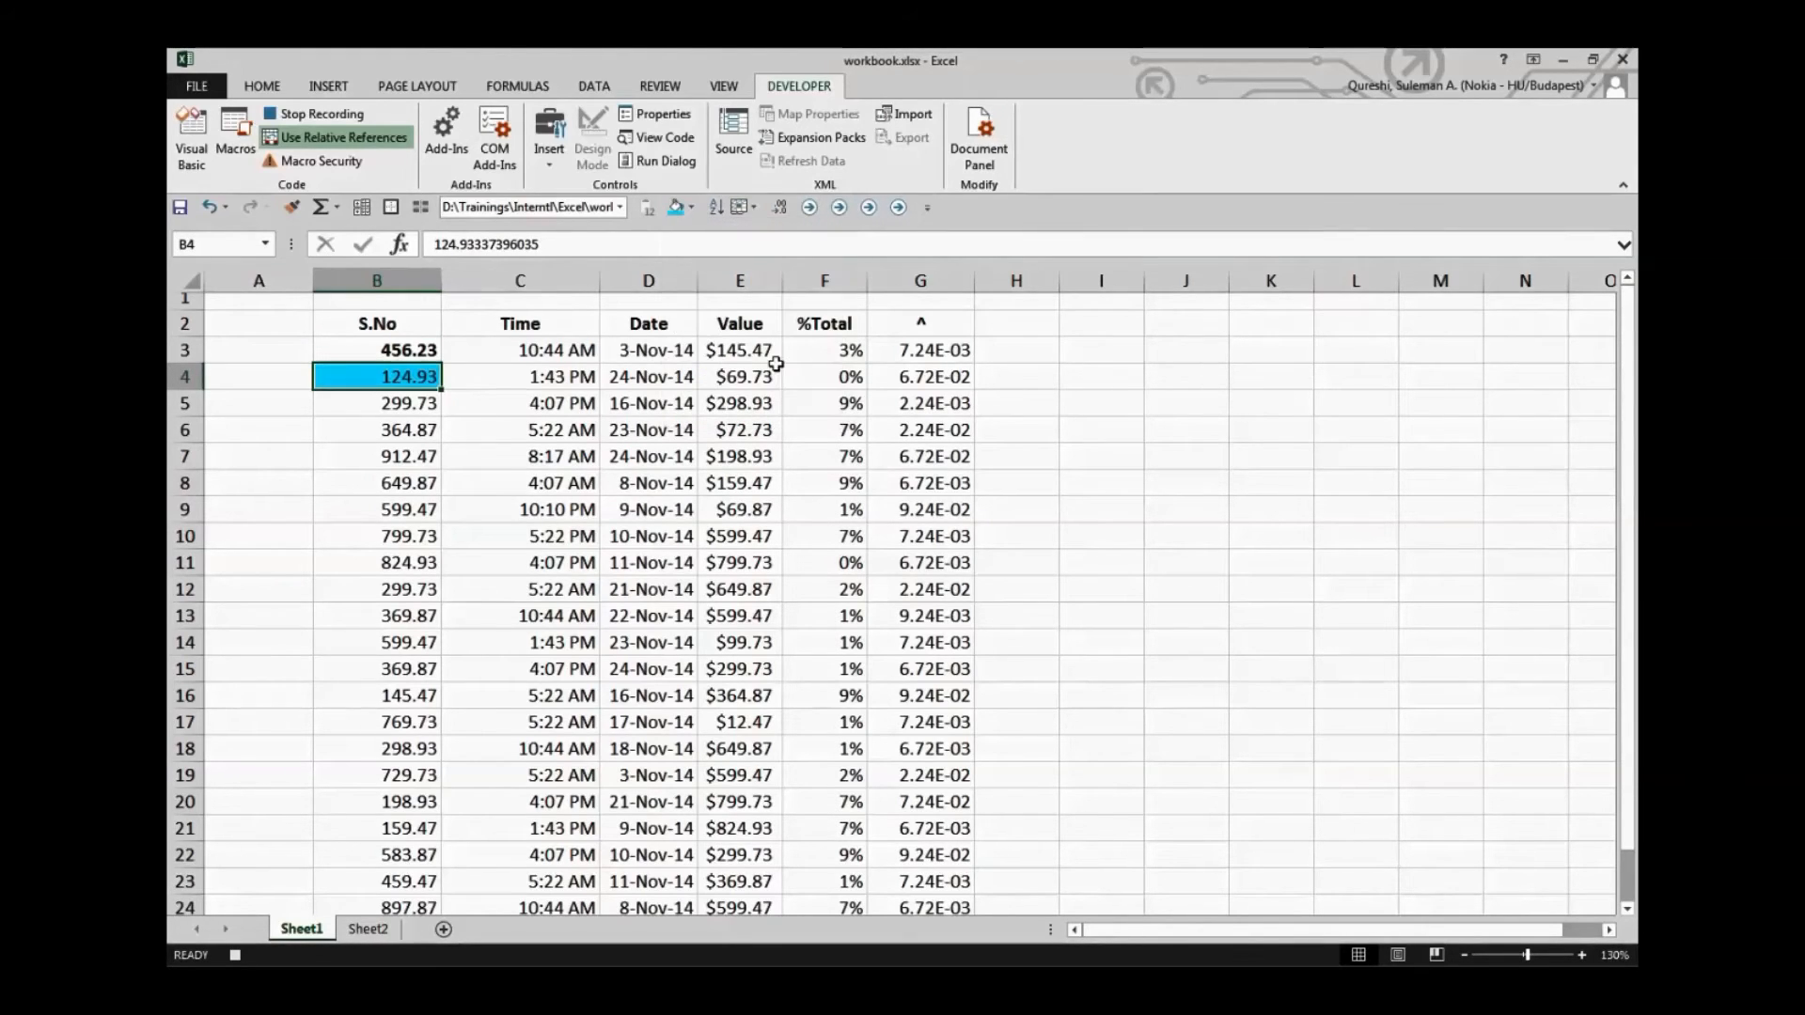
left_click(340, 114)
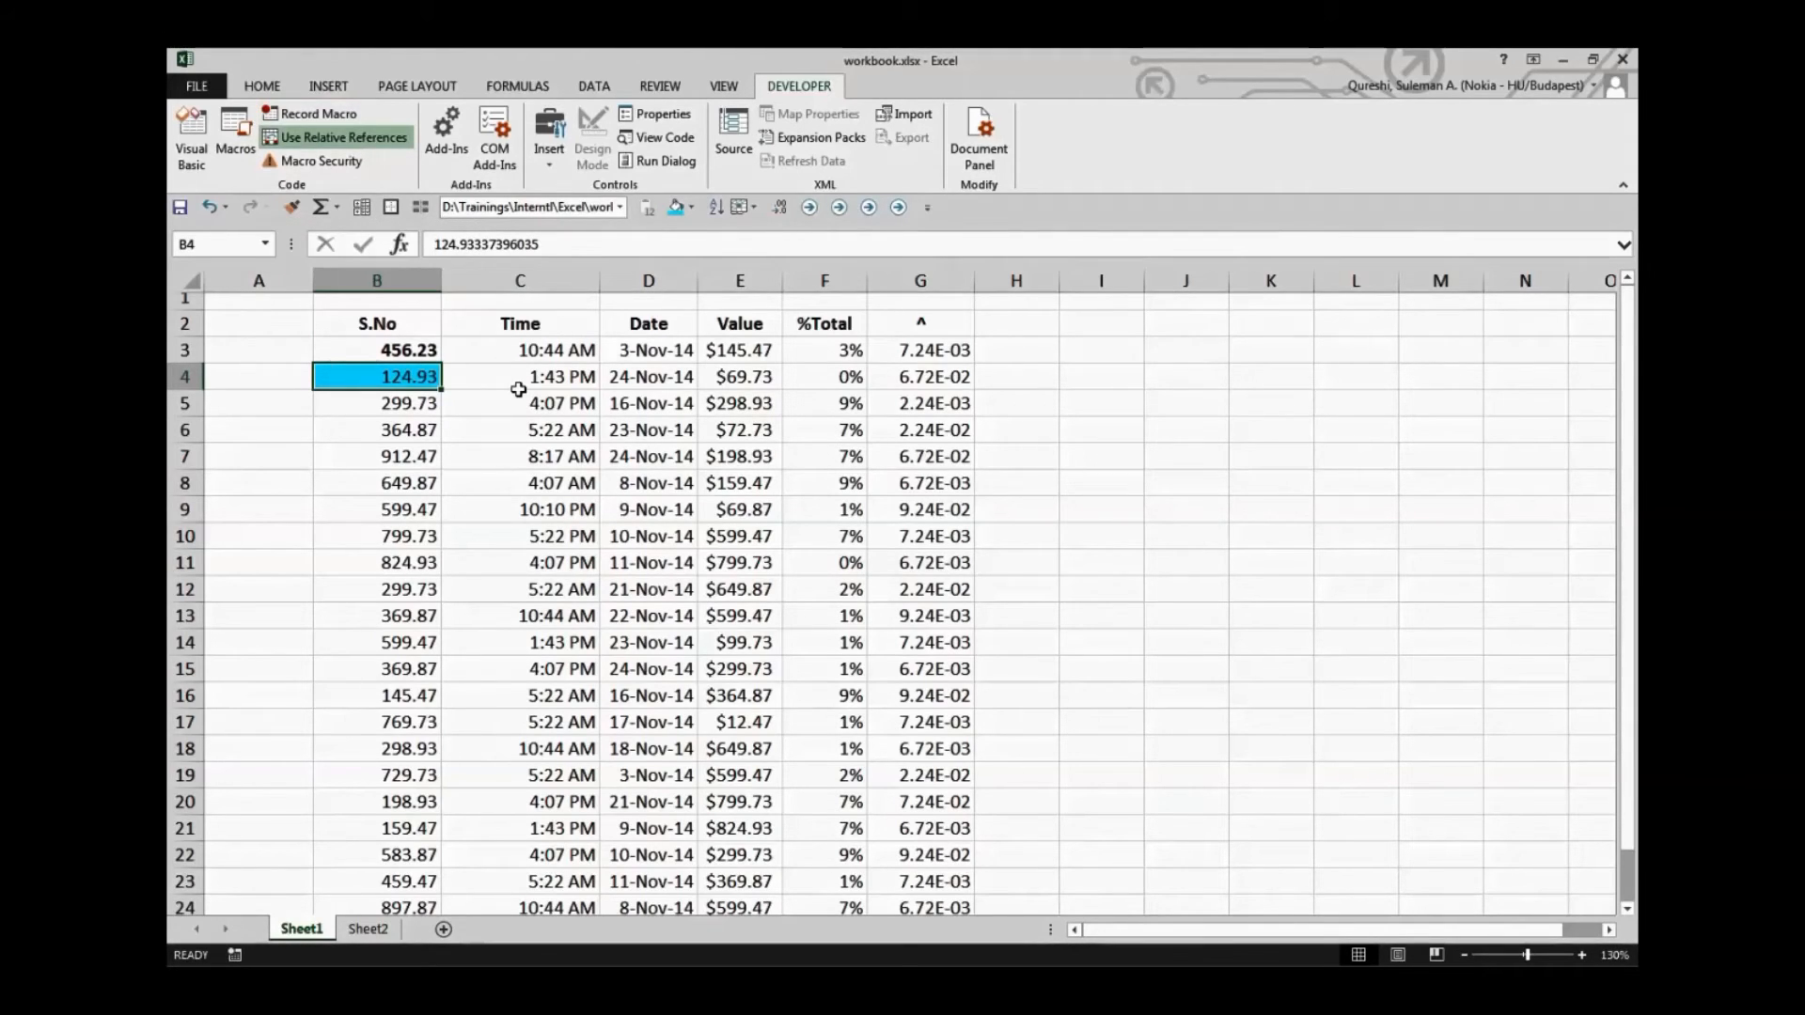
Remove the bold formatting and set No Fill on cells B3:B7
left_click_drag(398, 453, 403, 356)
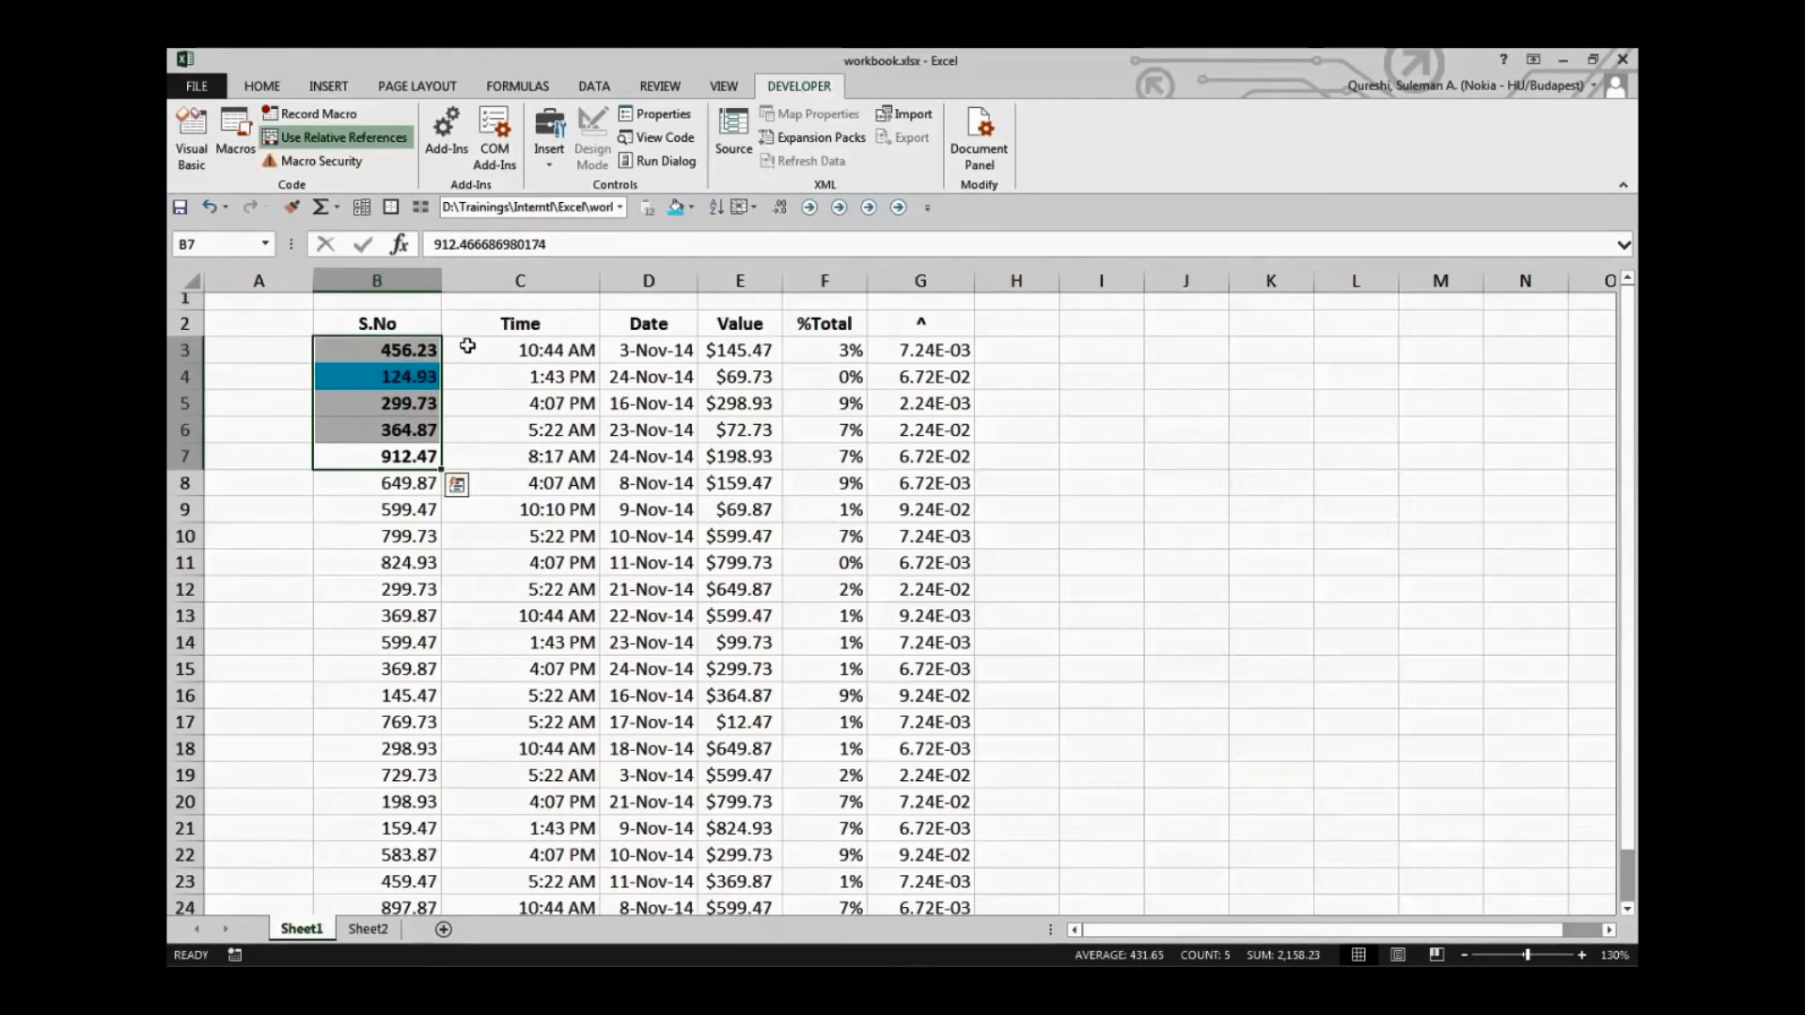
left_click(690, 208)
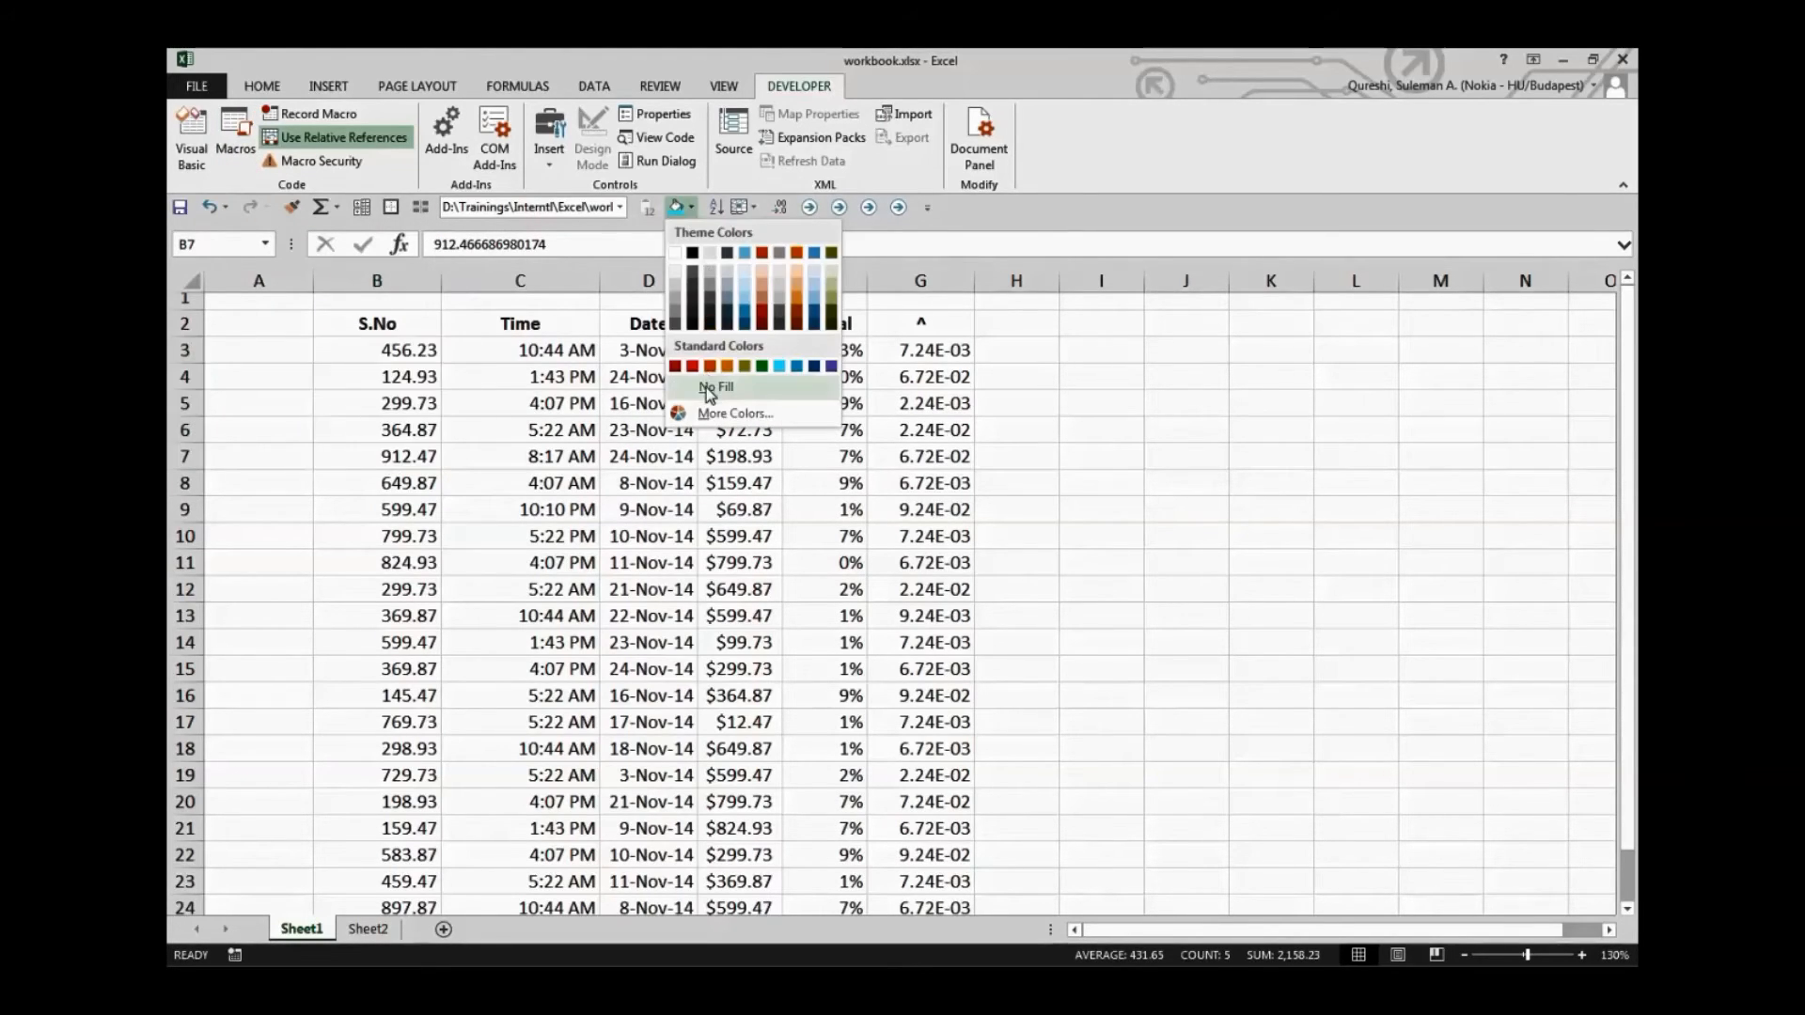
left_click(709, 386)
left_click(455, 439)
left_click(406, 479)
Run the PERSONAL.XLSB!Relative_Ref macro from the macro list with cell B3 selected
left_click(381, 354)
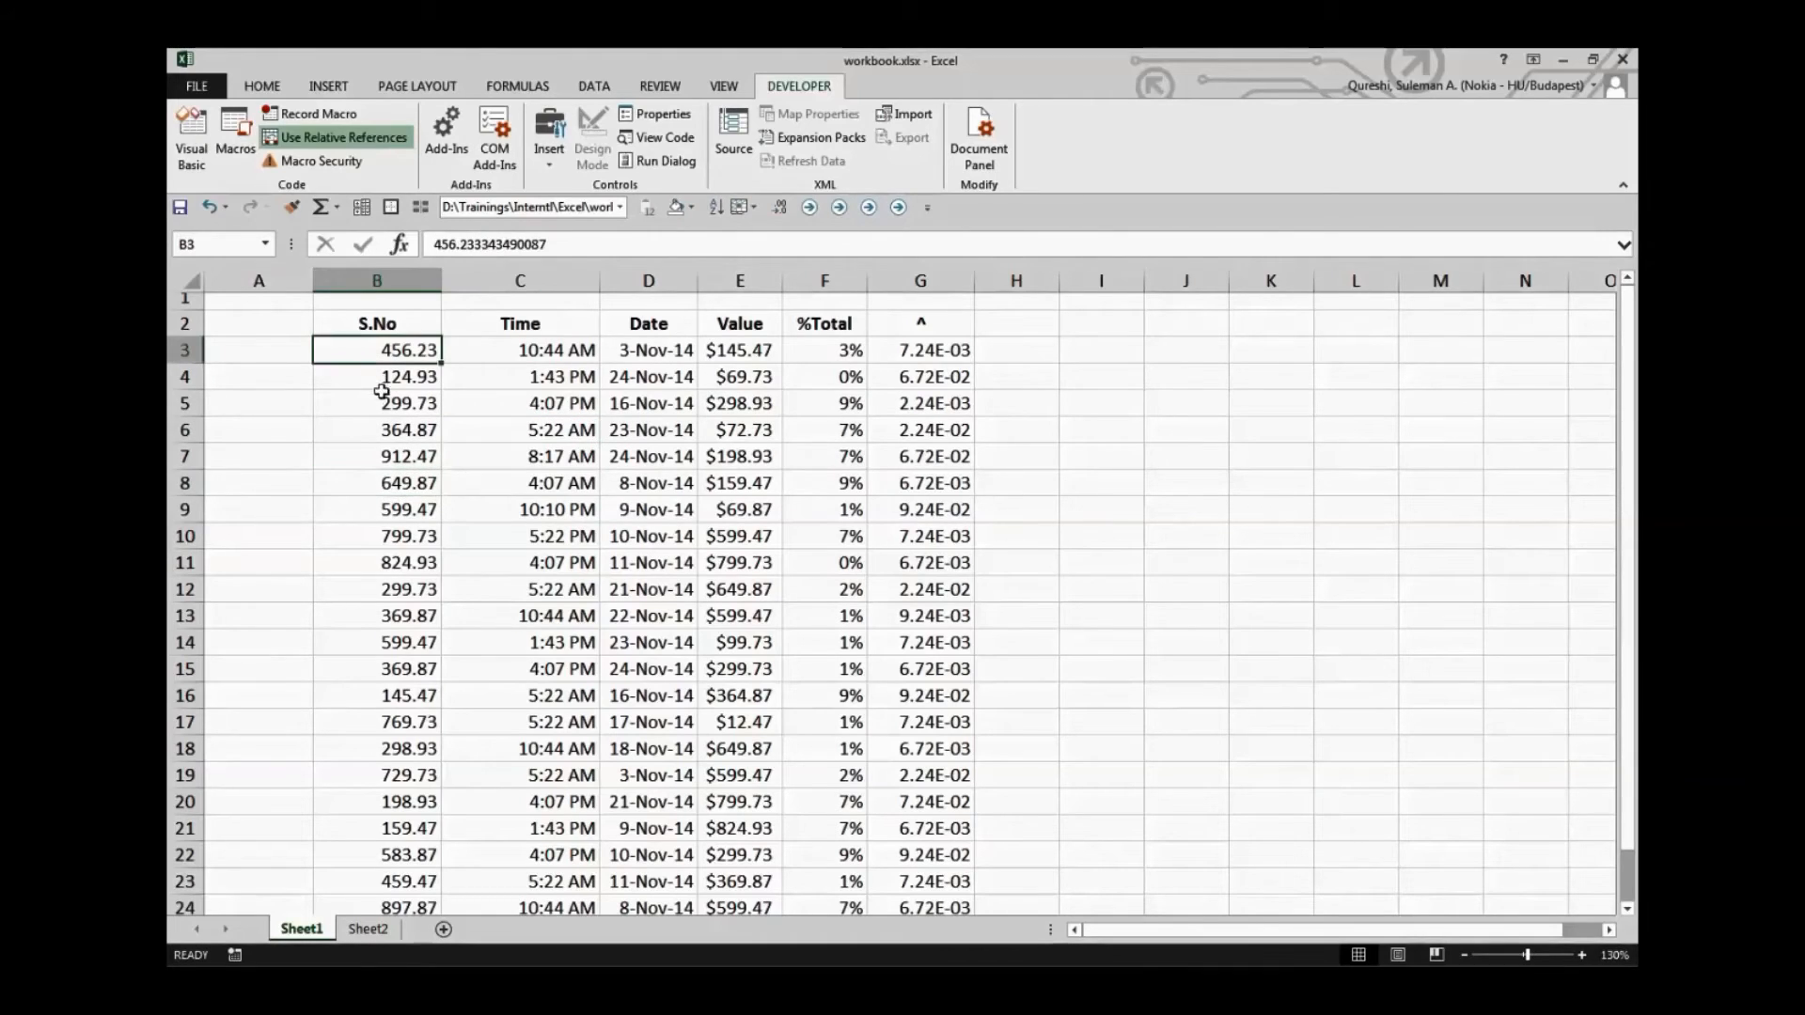
left_click(235, 131)
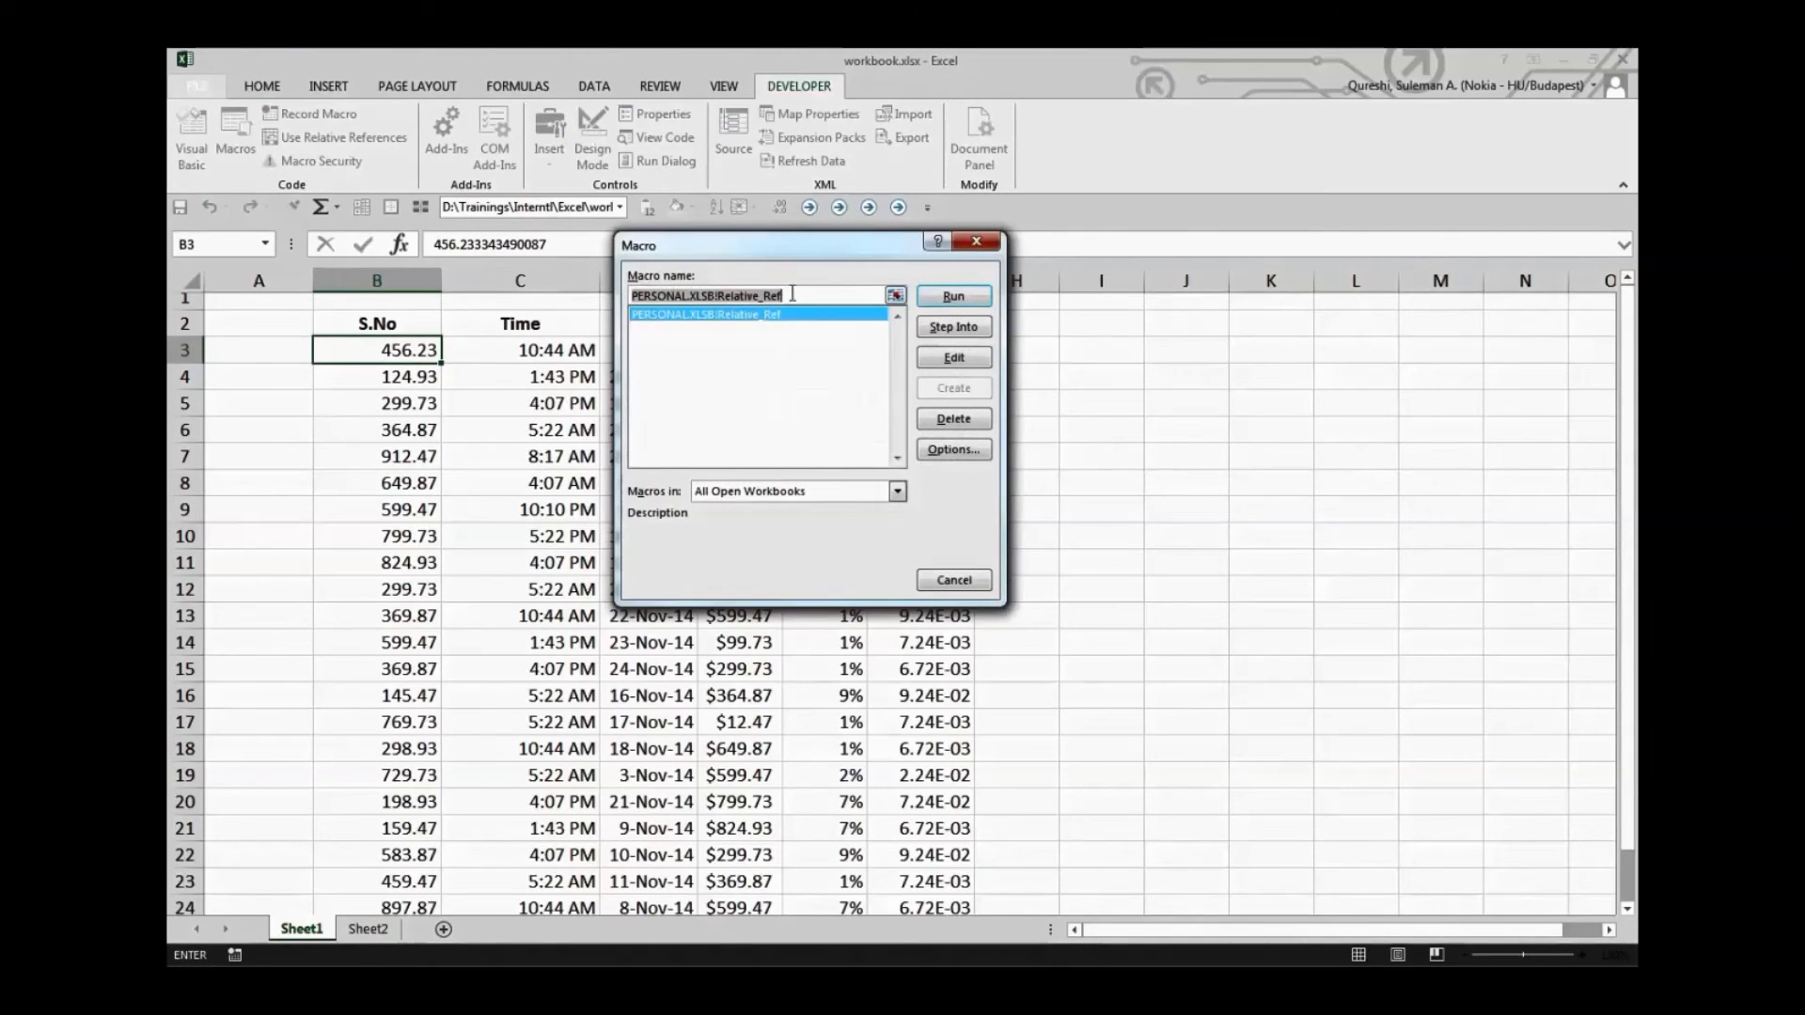
left_click(930, 297)
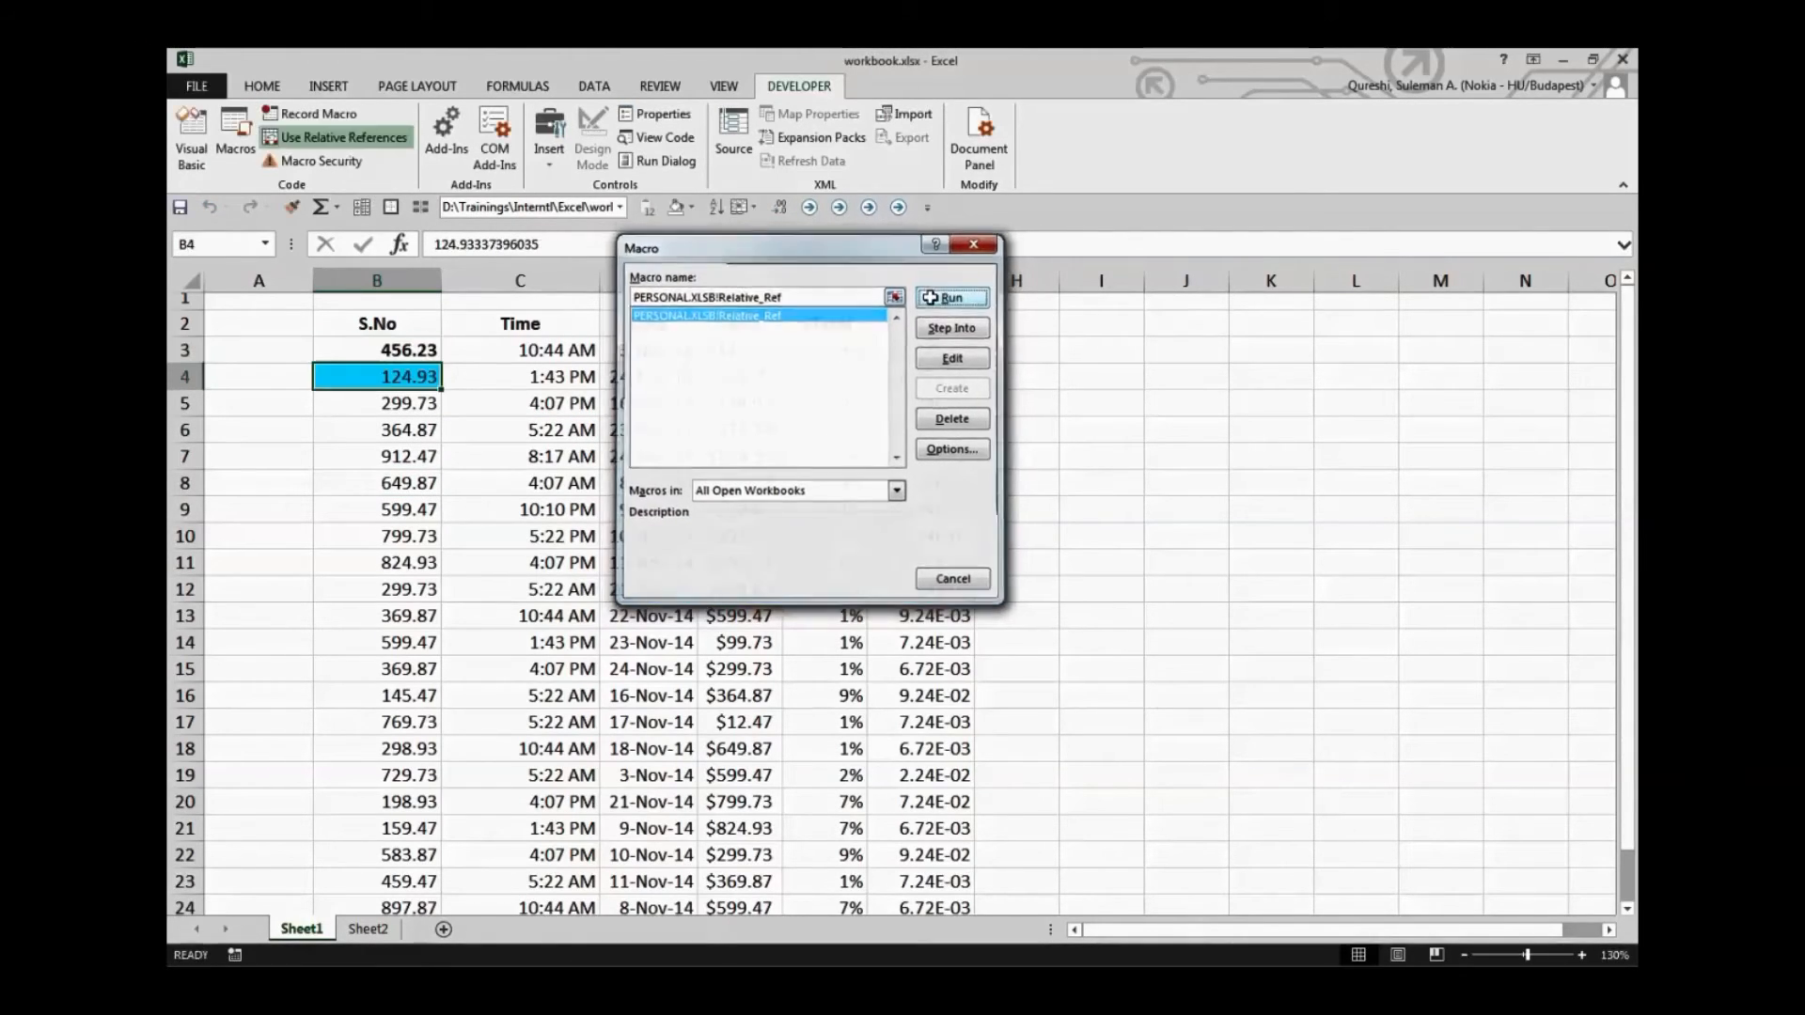
Remove the bold formatting and the fill color from cells B3:B6
left_click(519, 405)
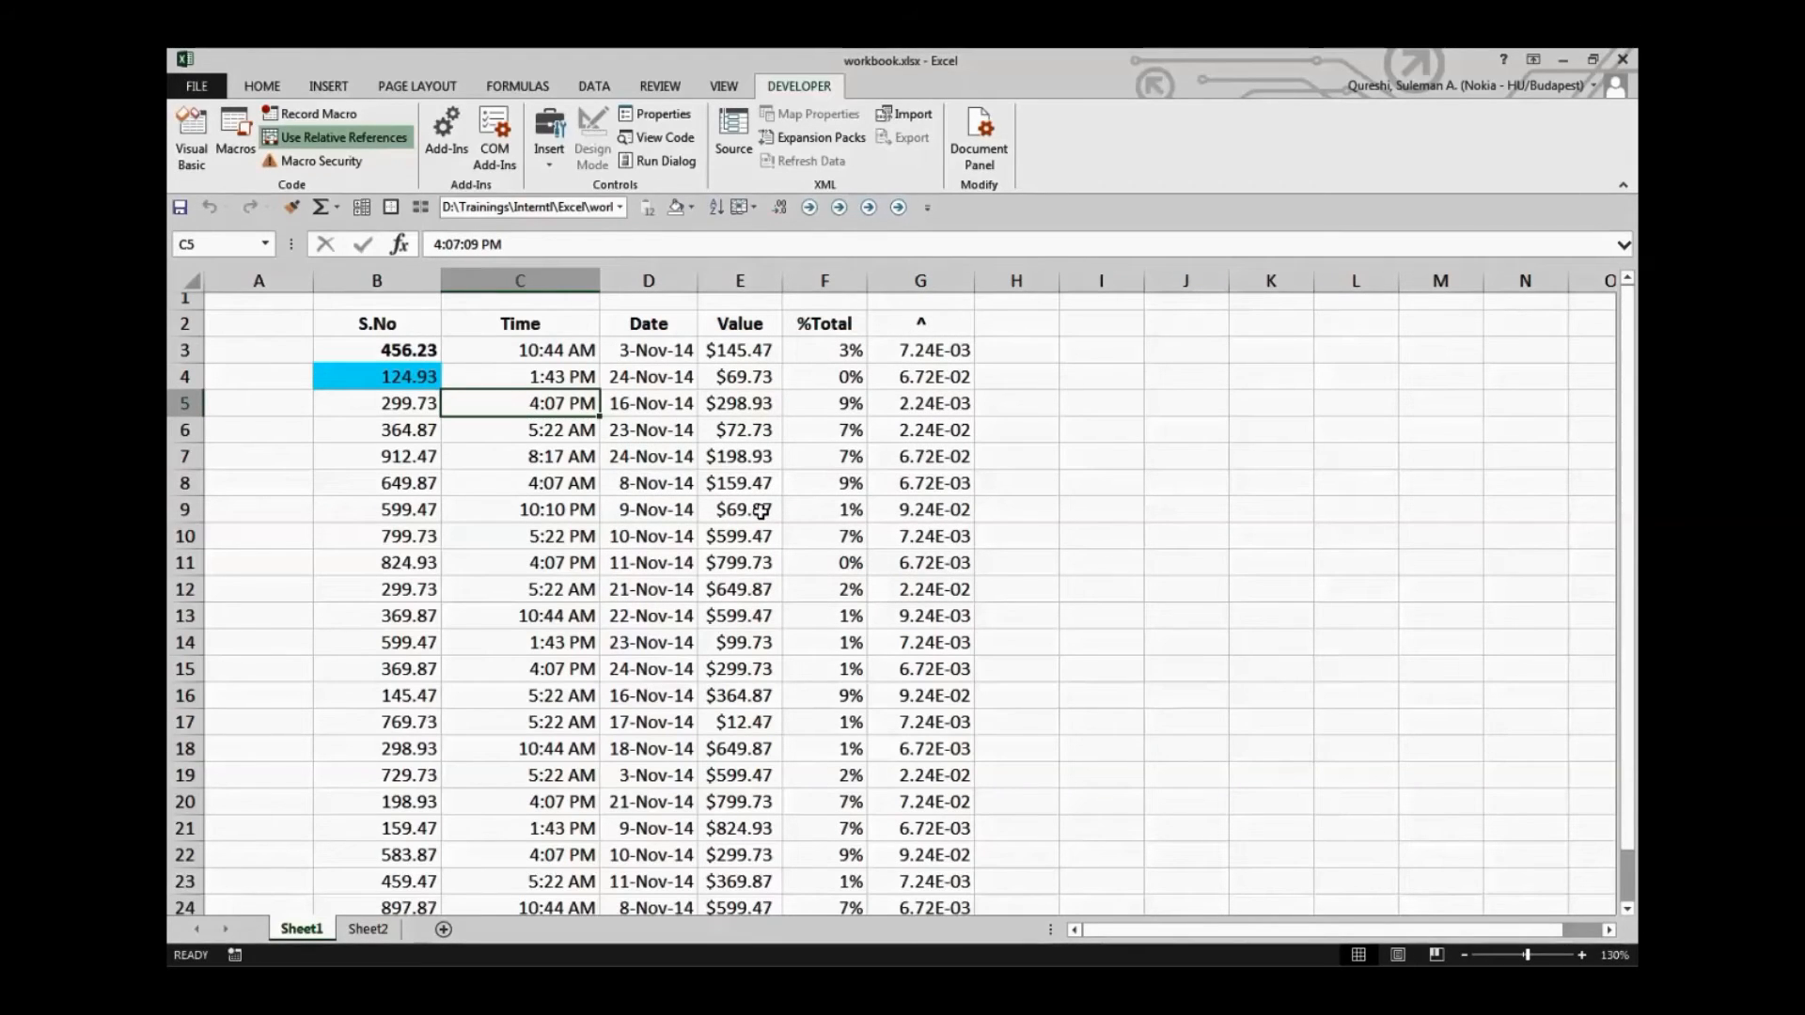
left_click_drag(404, 430, 413, 352)
key("ctrl+b")
key("ctrl+b")
left_click(674, 213)
left_click(525, 643)
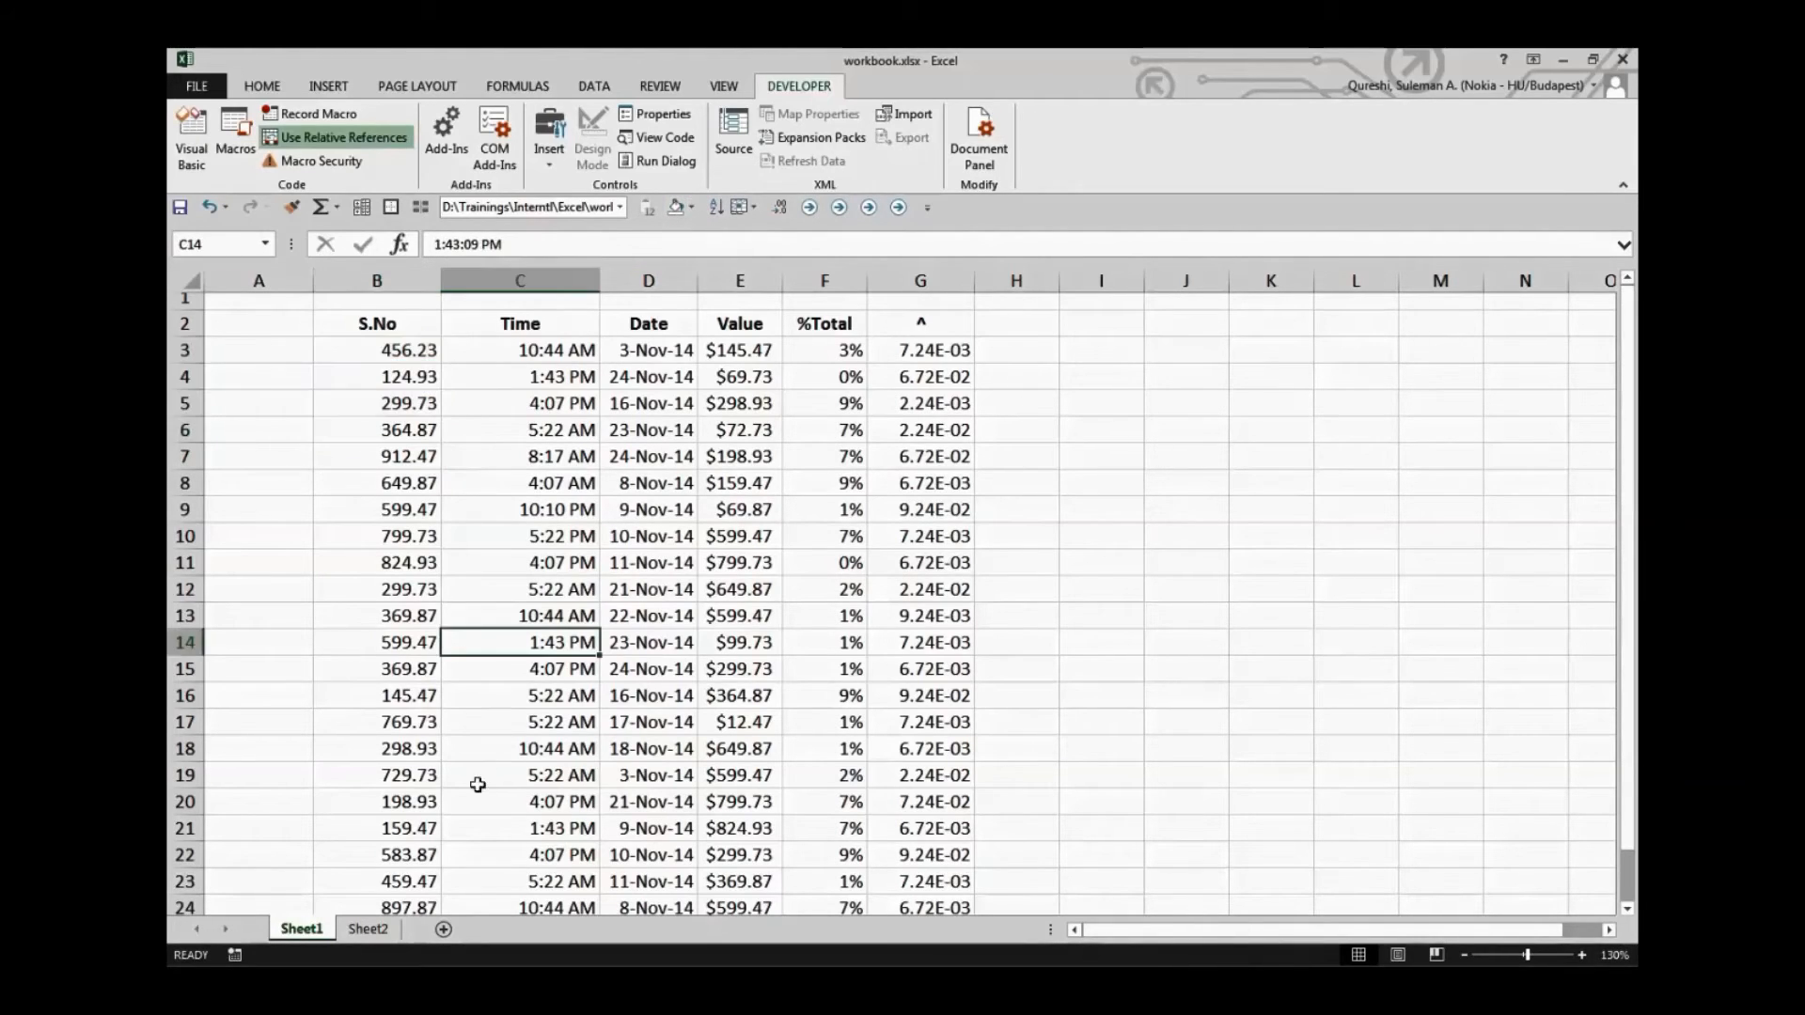
left_click(1100, 749)
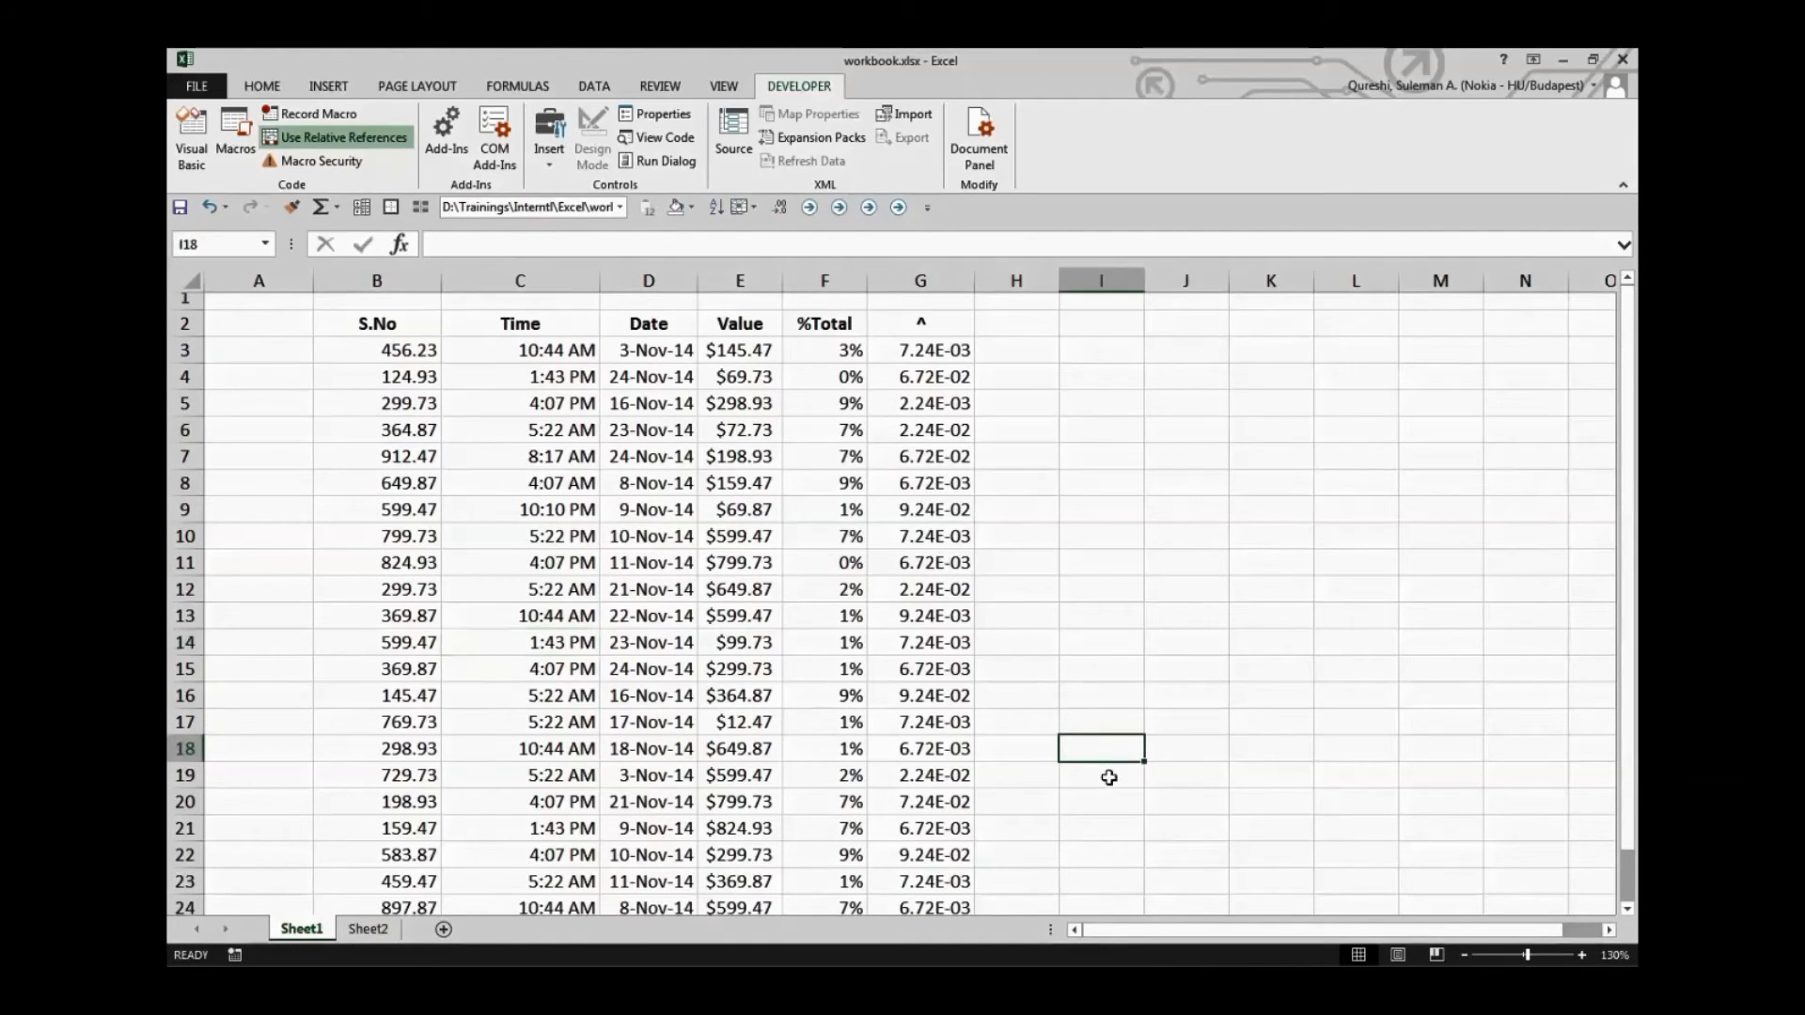
Run the PERSONAL.XLSB!Relative_Ref macro from cell B14 and again from cell B19
left_click(406, 642)
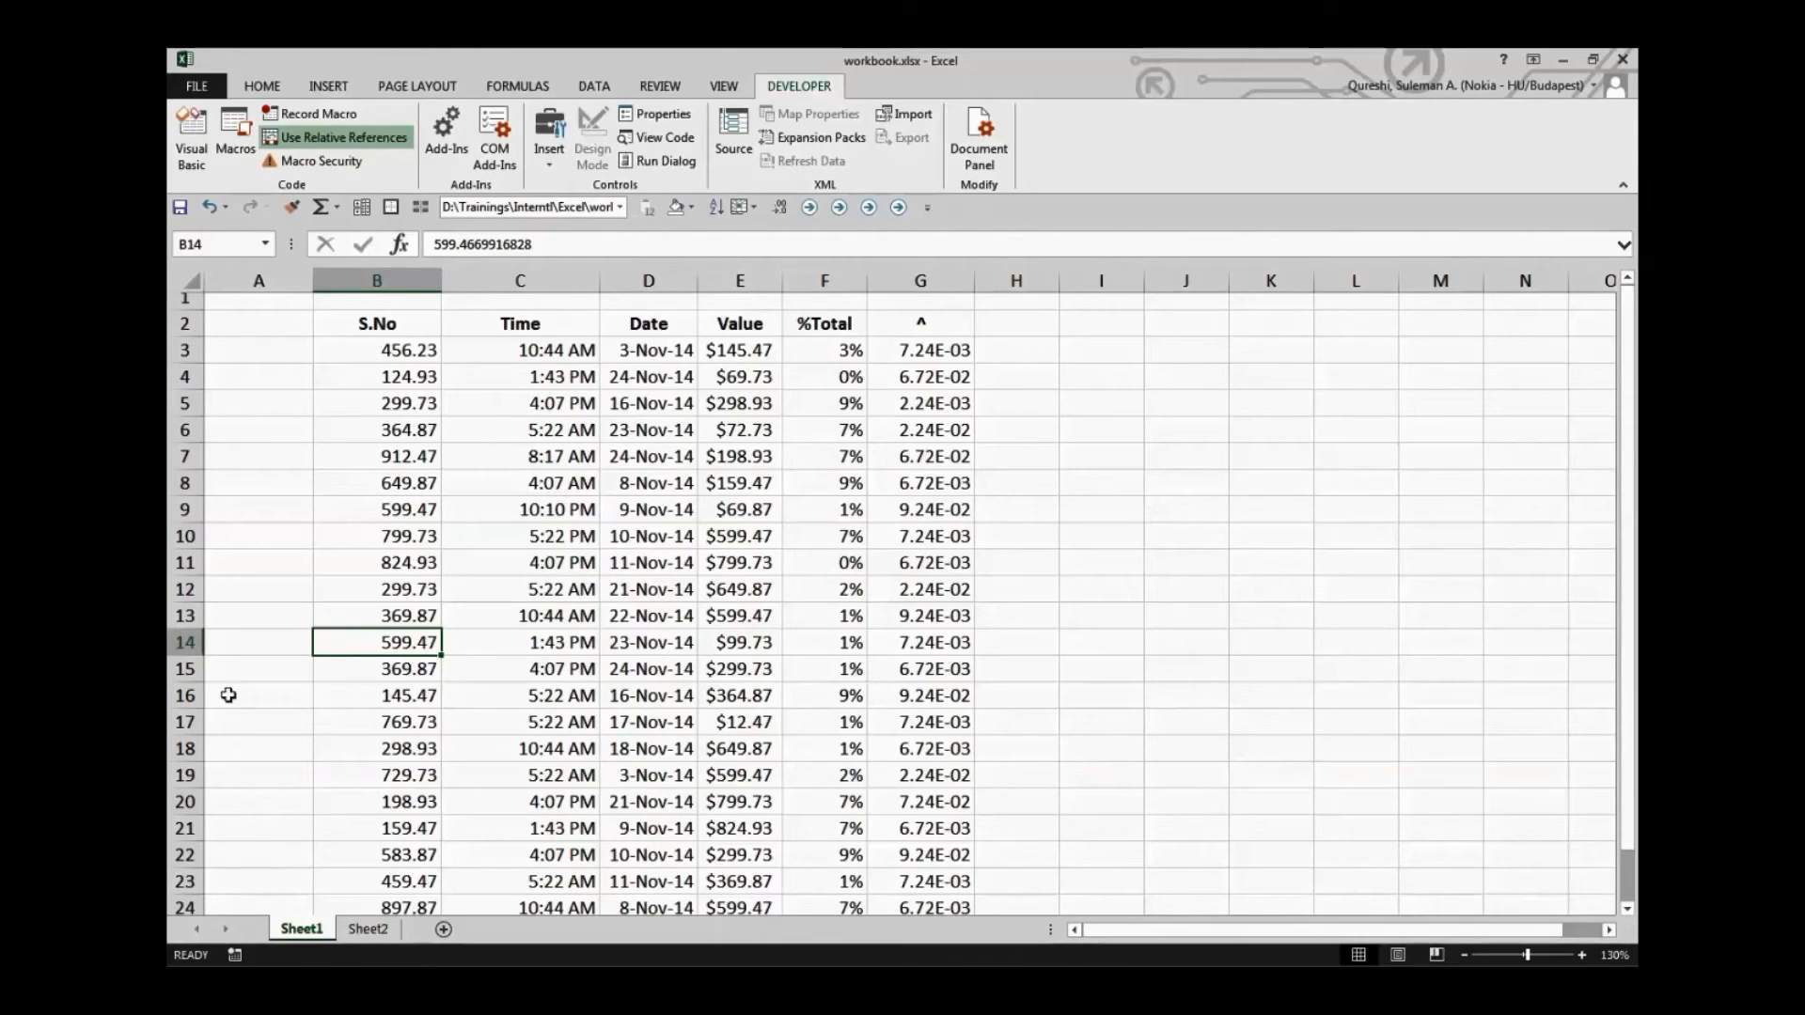
left_click(236, 139)
left_click(959, 303)
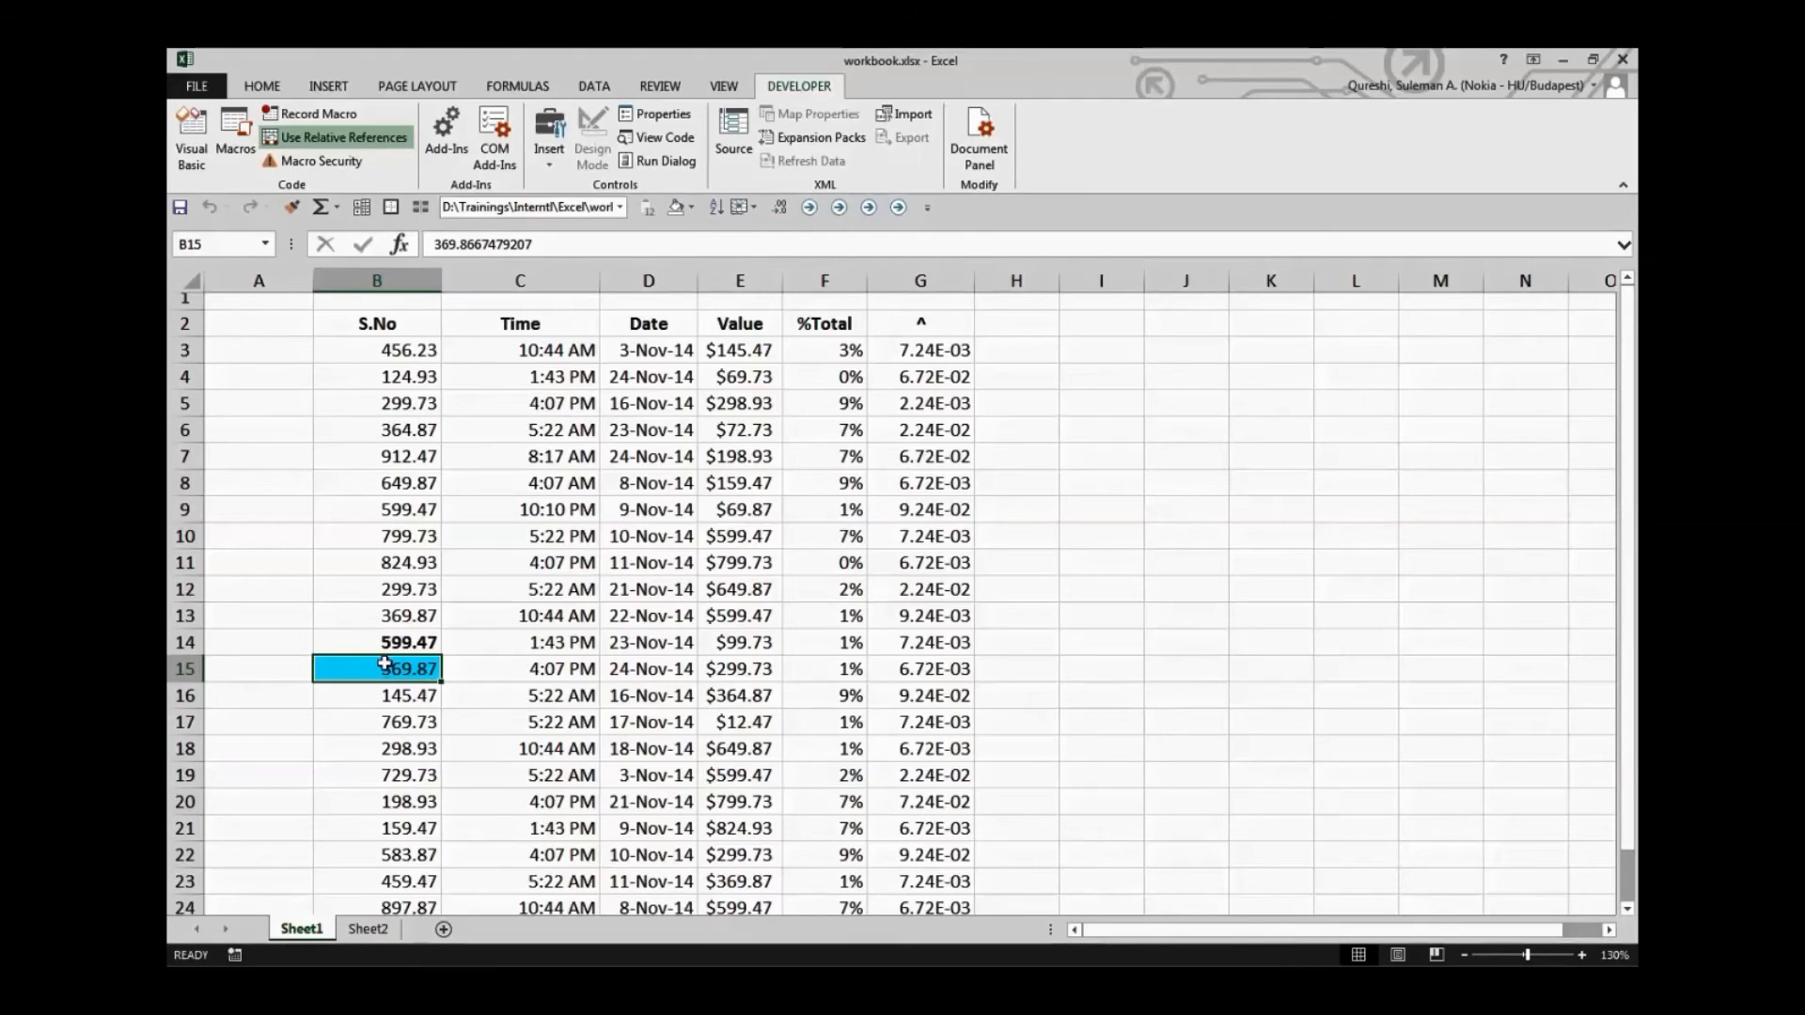
scroll(475, 694, "down", 1)
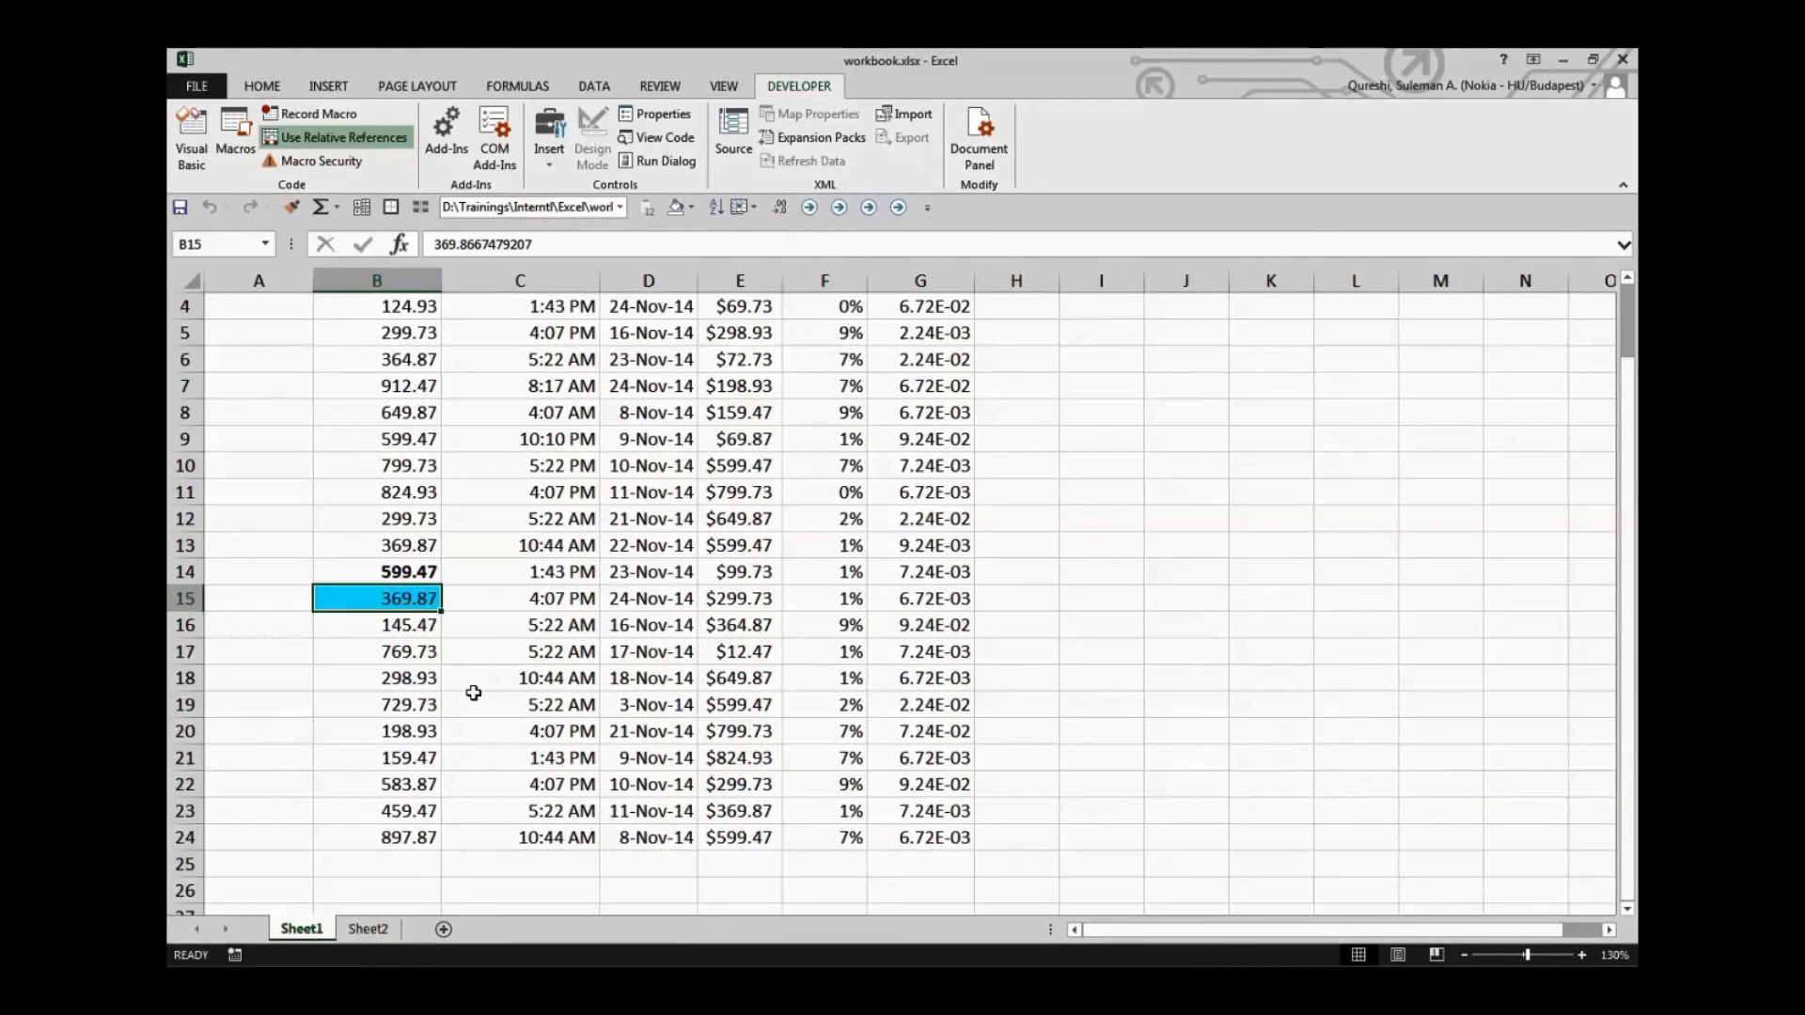
left_click(418, 709)
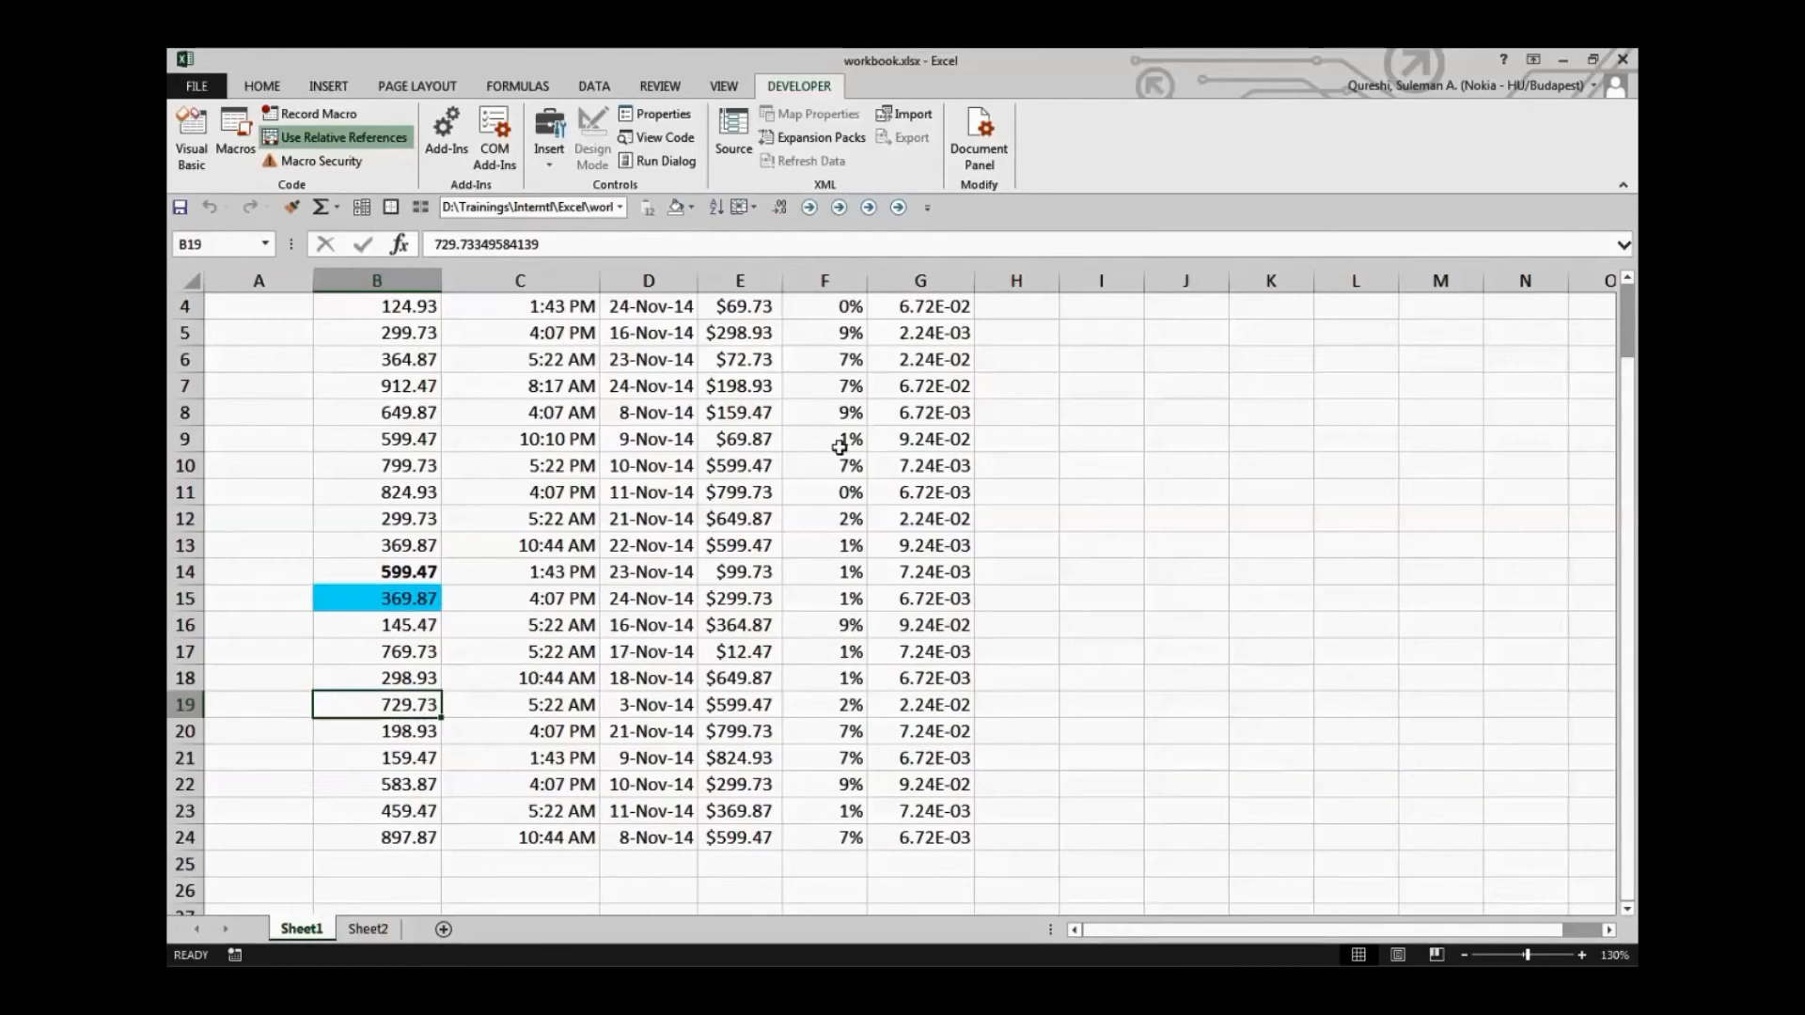
left_click(235, 136)
left_click(953, 296)
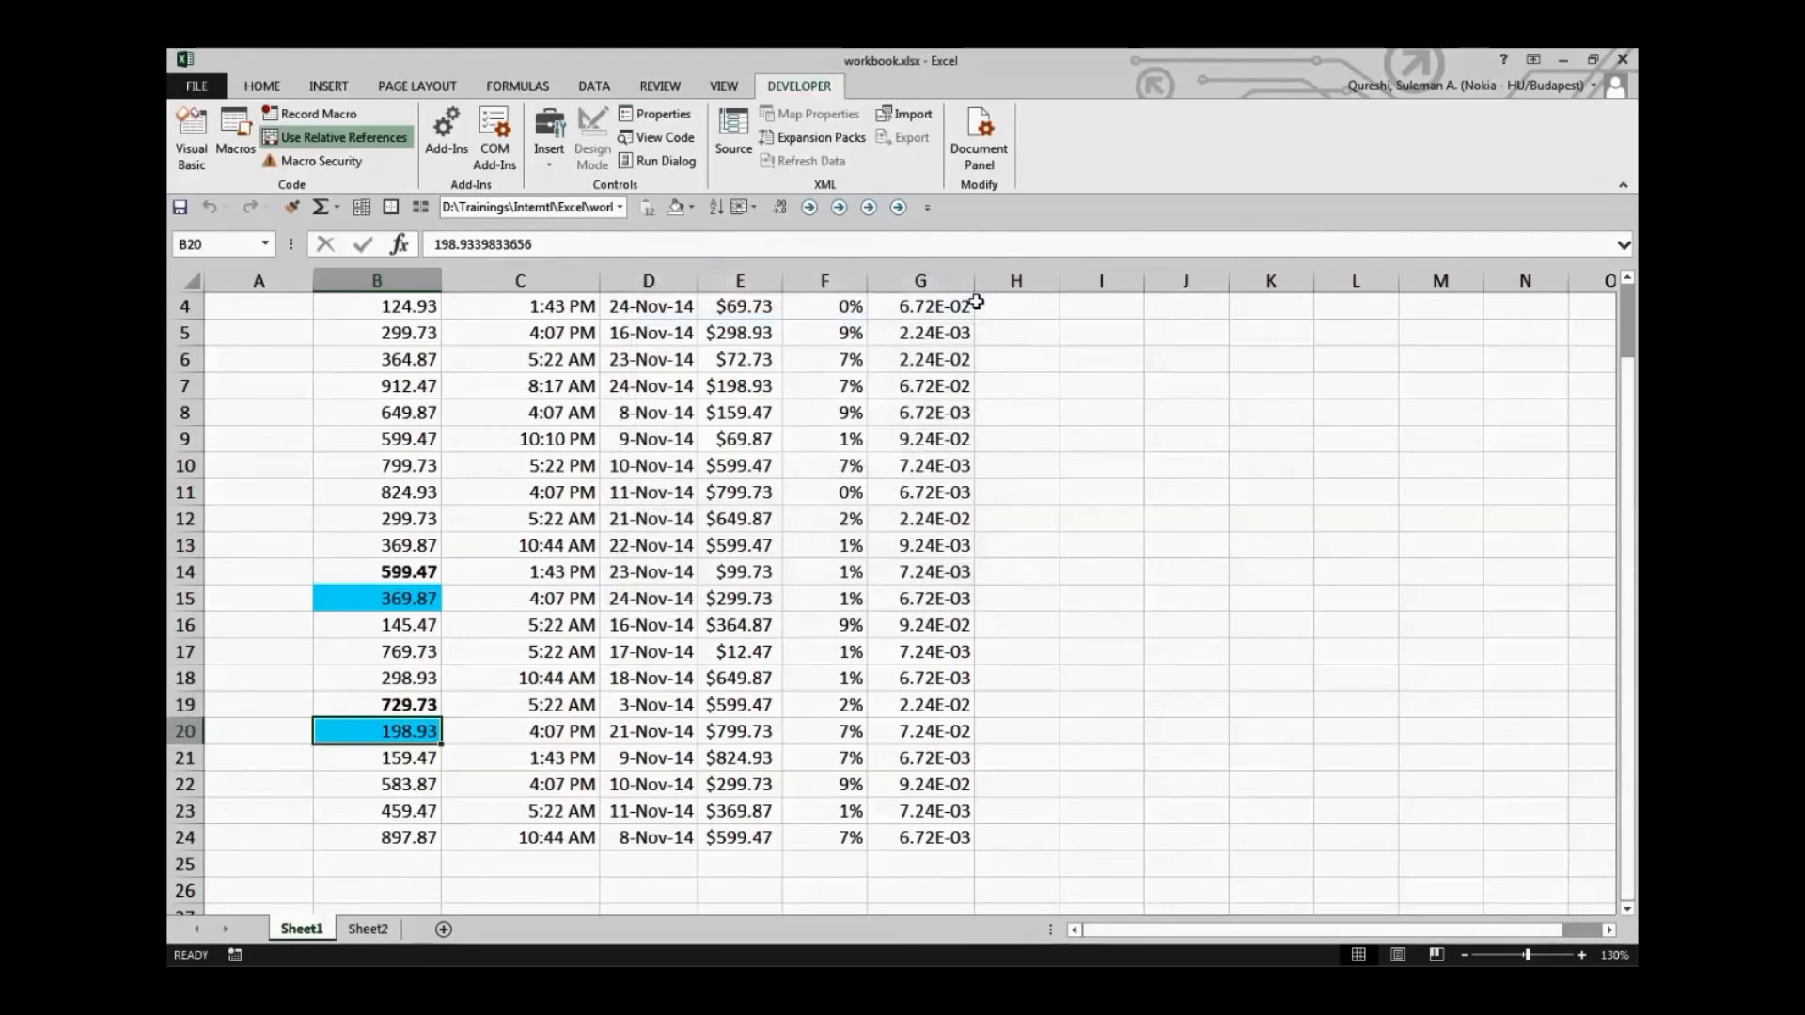
Run the Relative_Ref macro with cell E10 in the Value column selected
left_click(729, 466)
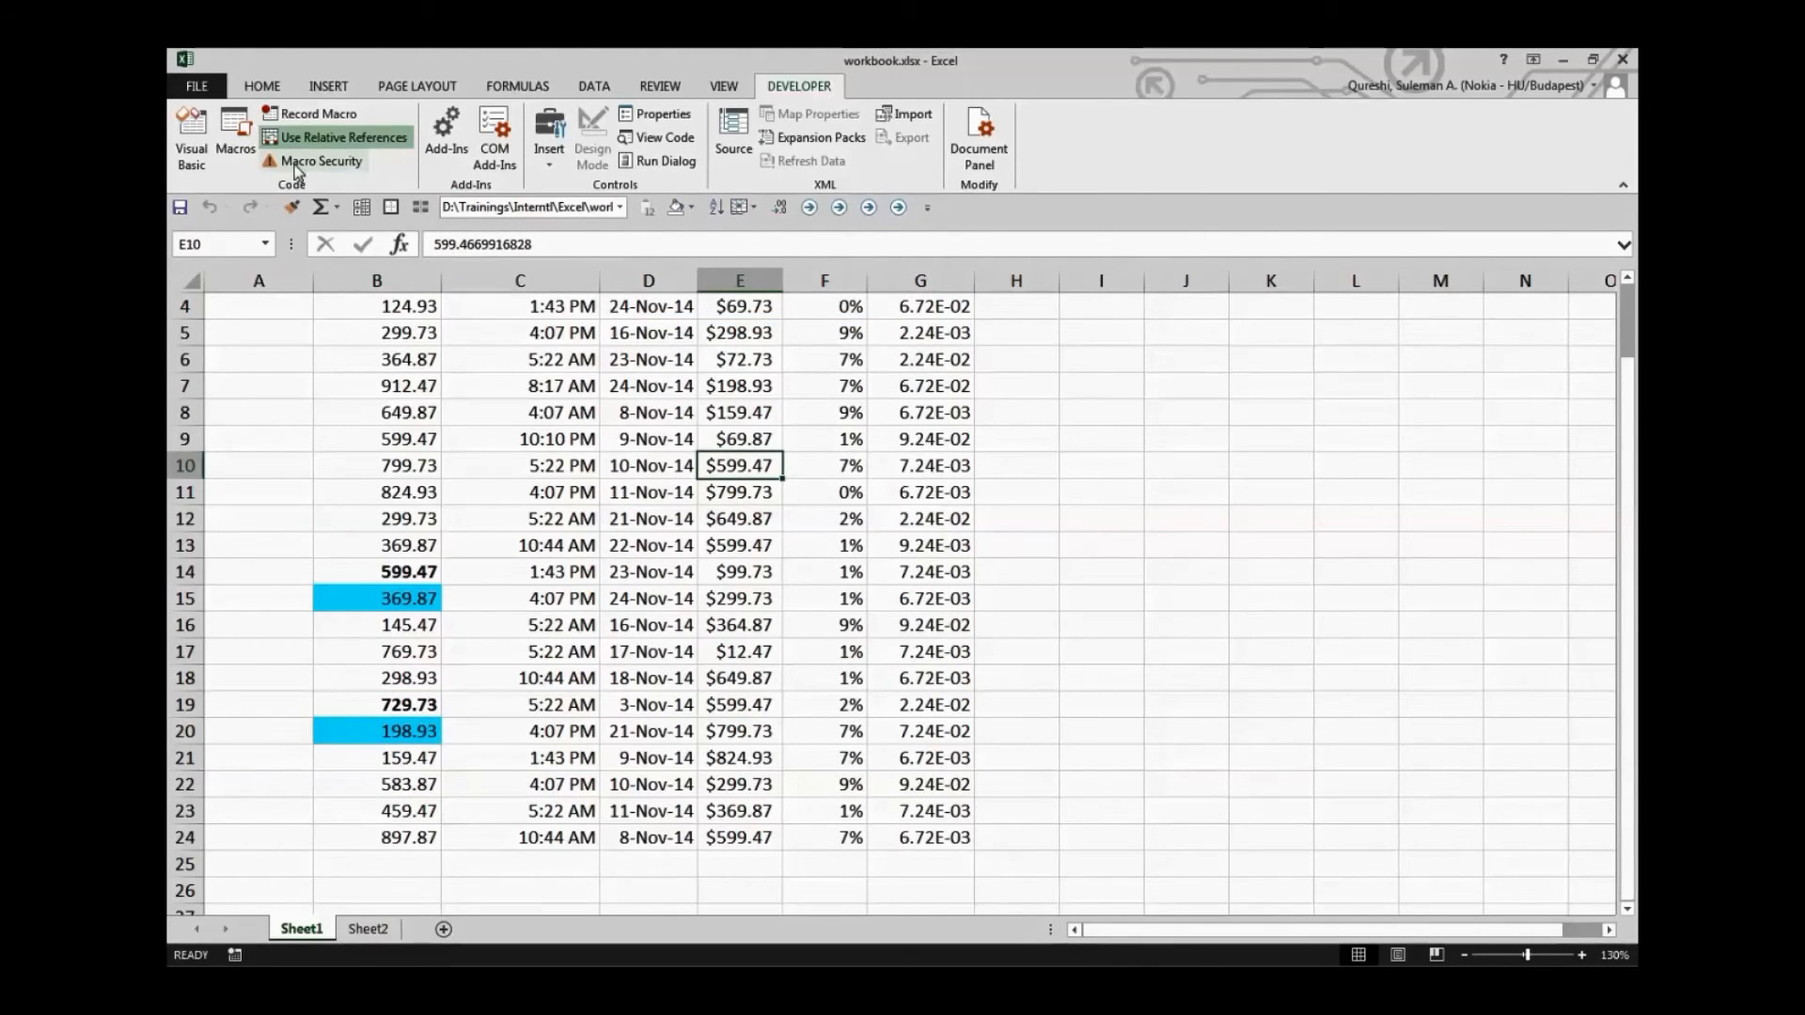
key("alt+F8")
left_click(950, 299)
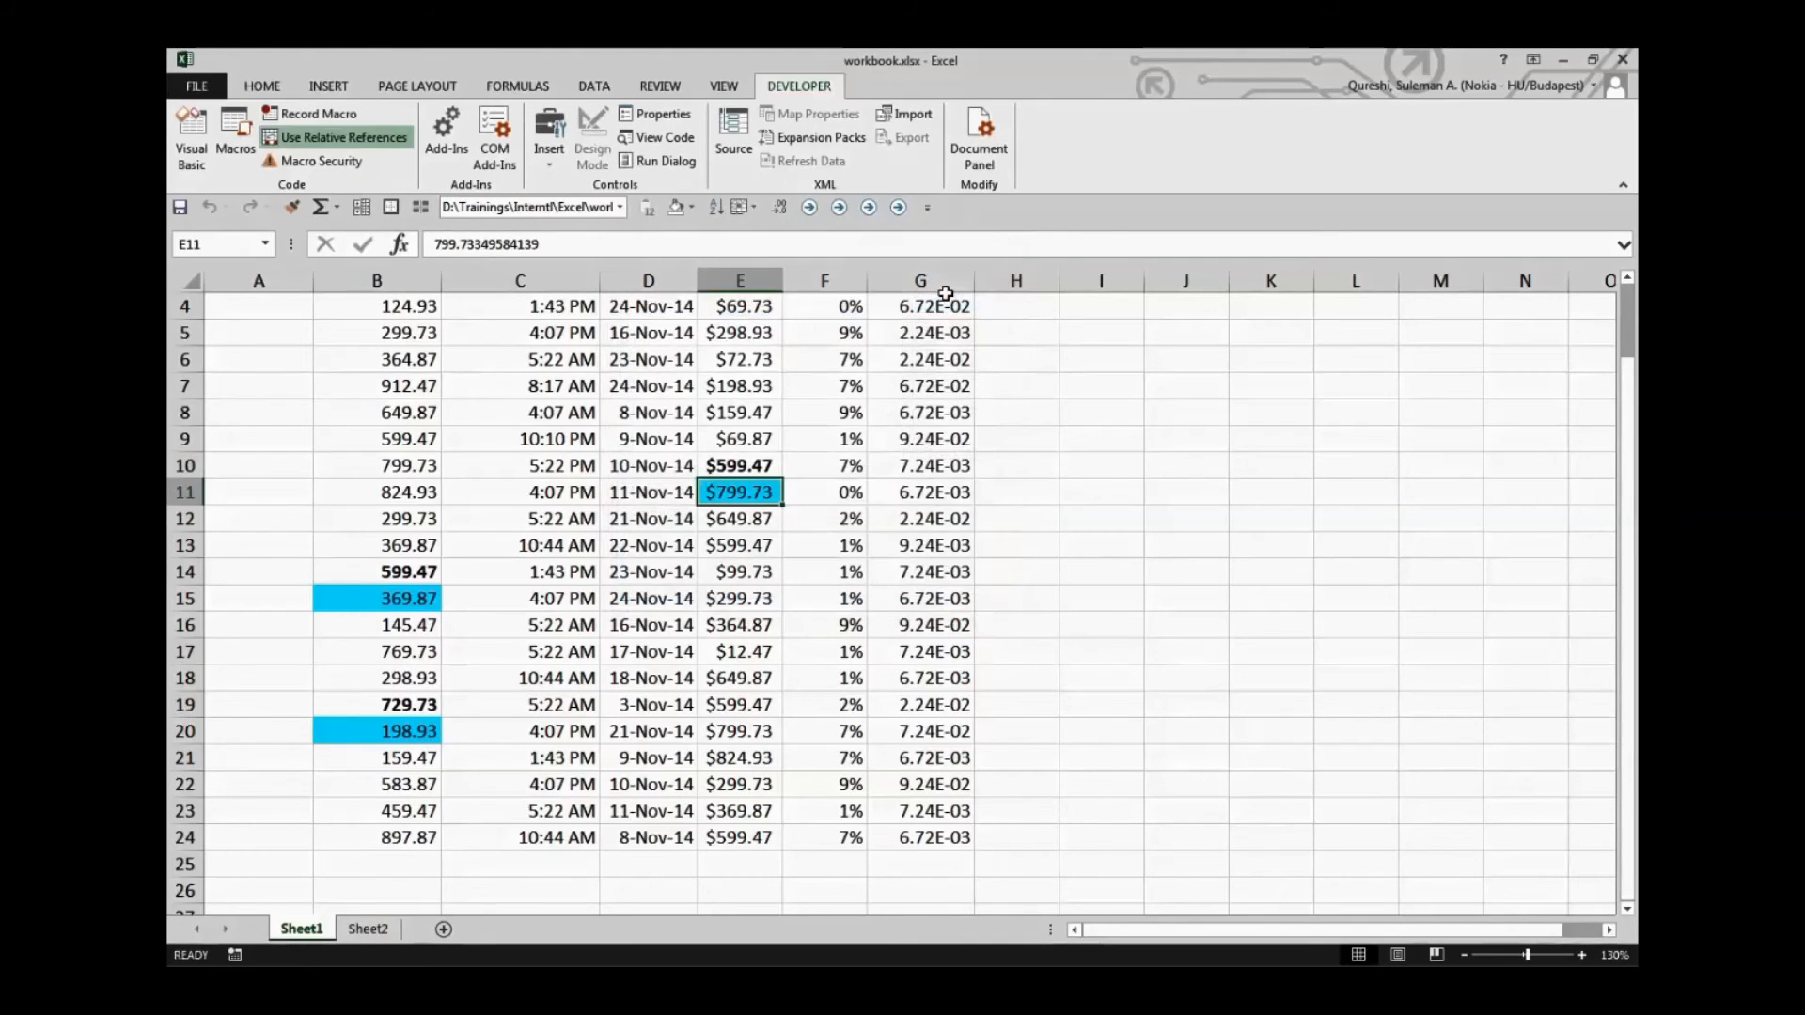
Run the Relative_Ref macro from cell G16, and turn on relative references for macro recording
scroll(718, 494, "up", 1)
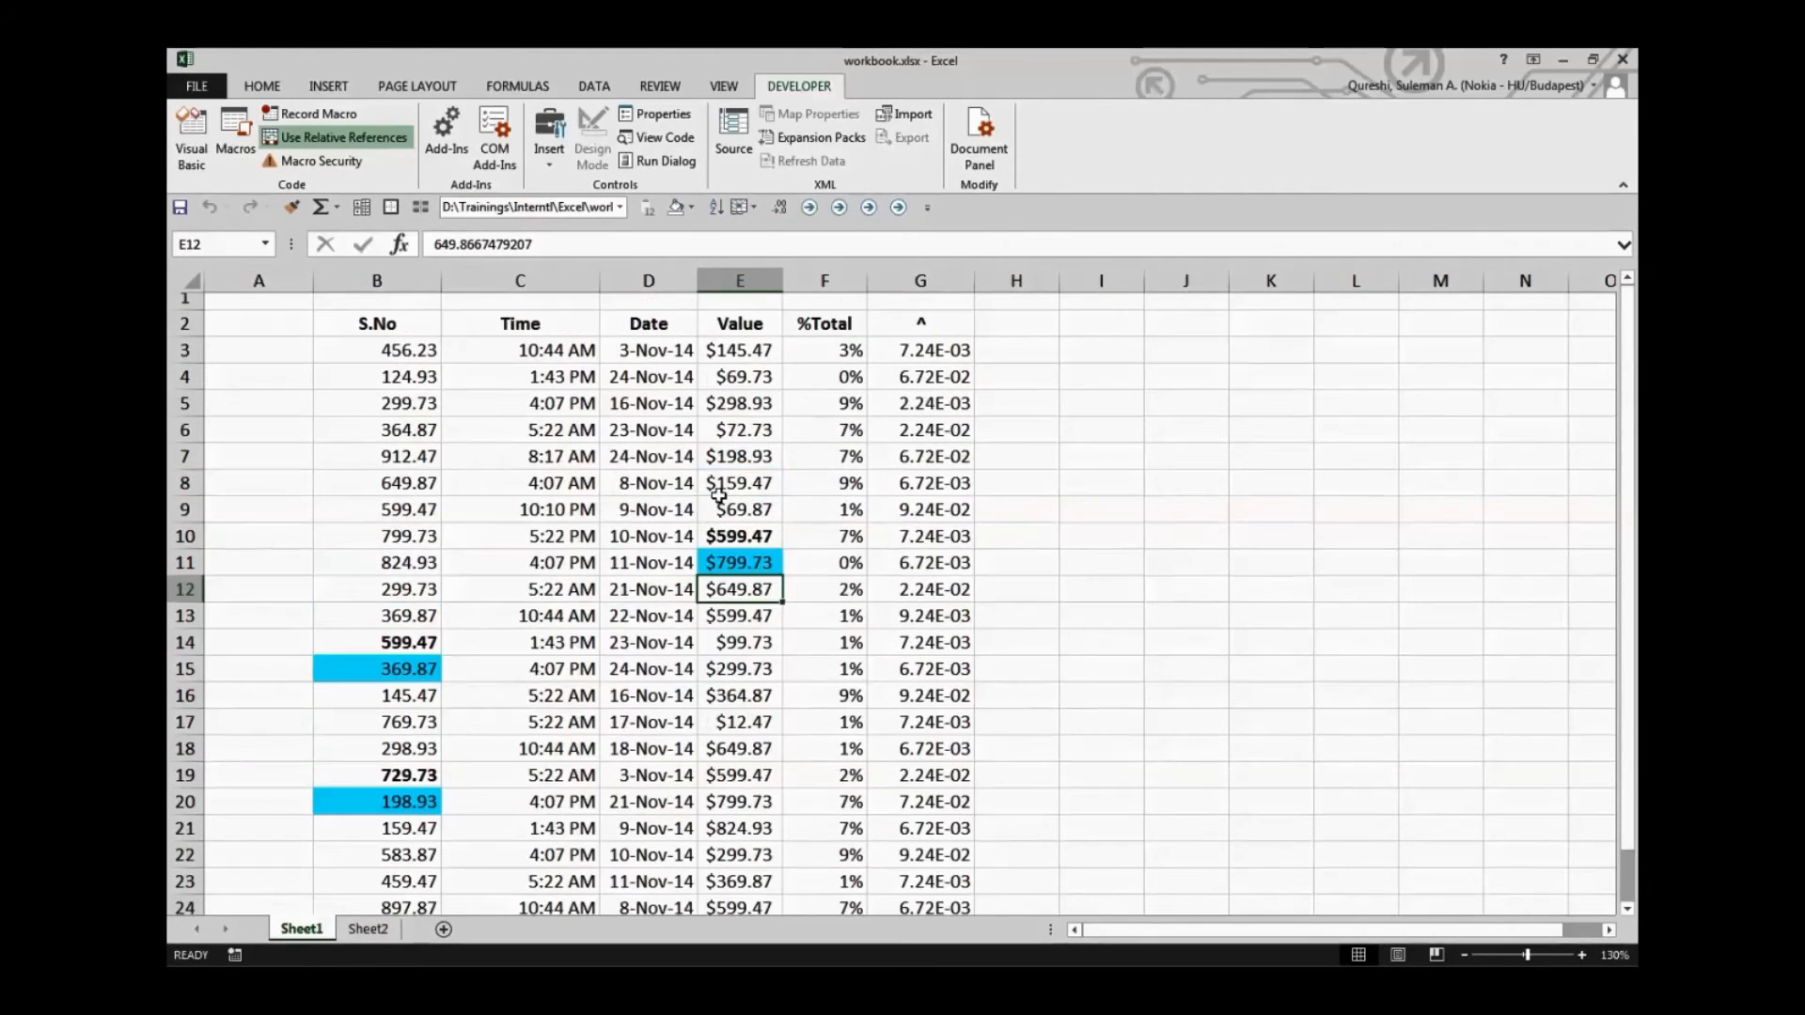
left_click(906, 703)
left_click(235, 136)
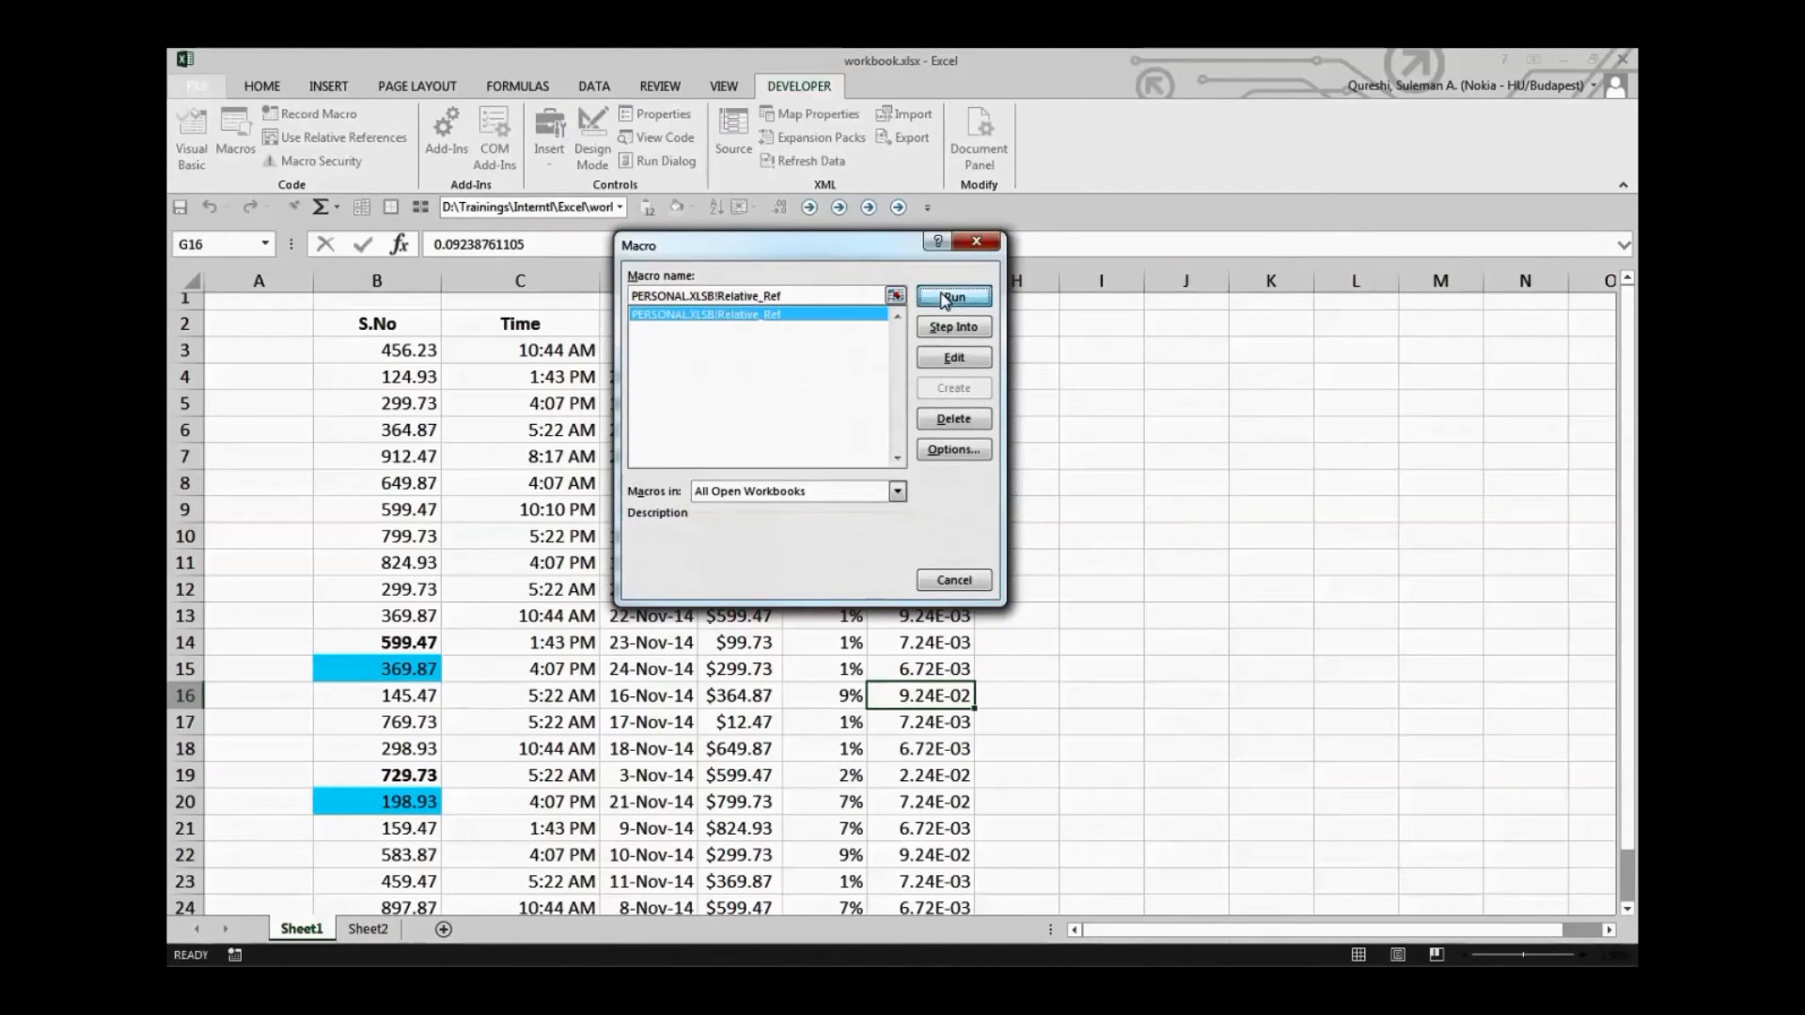
left_click(952, 295)
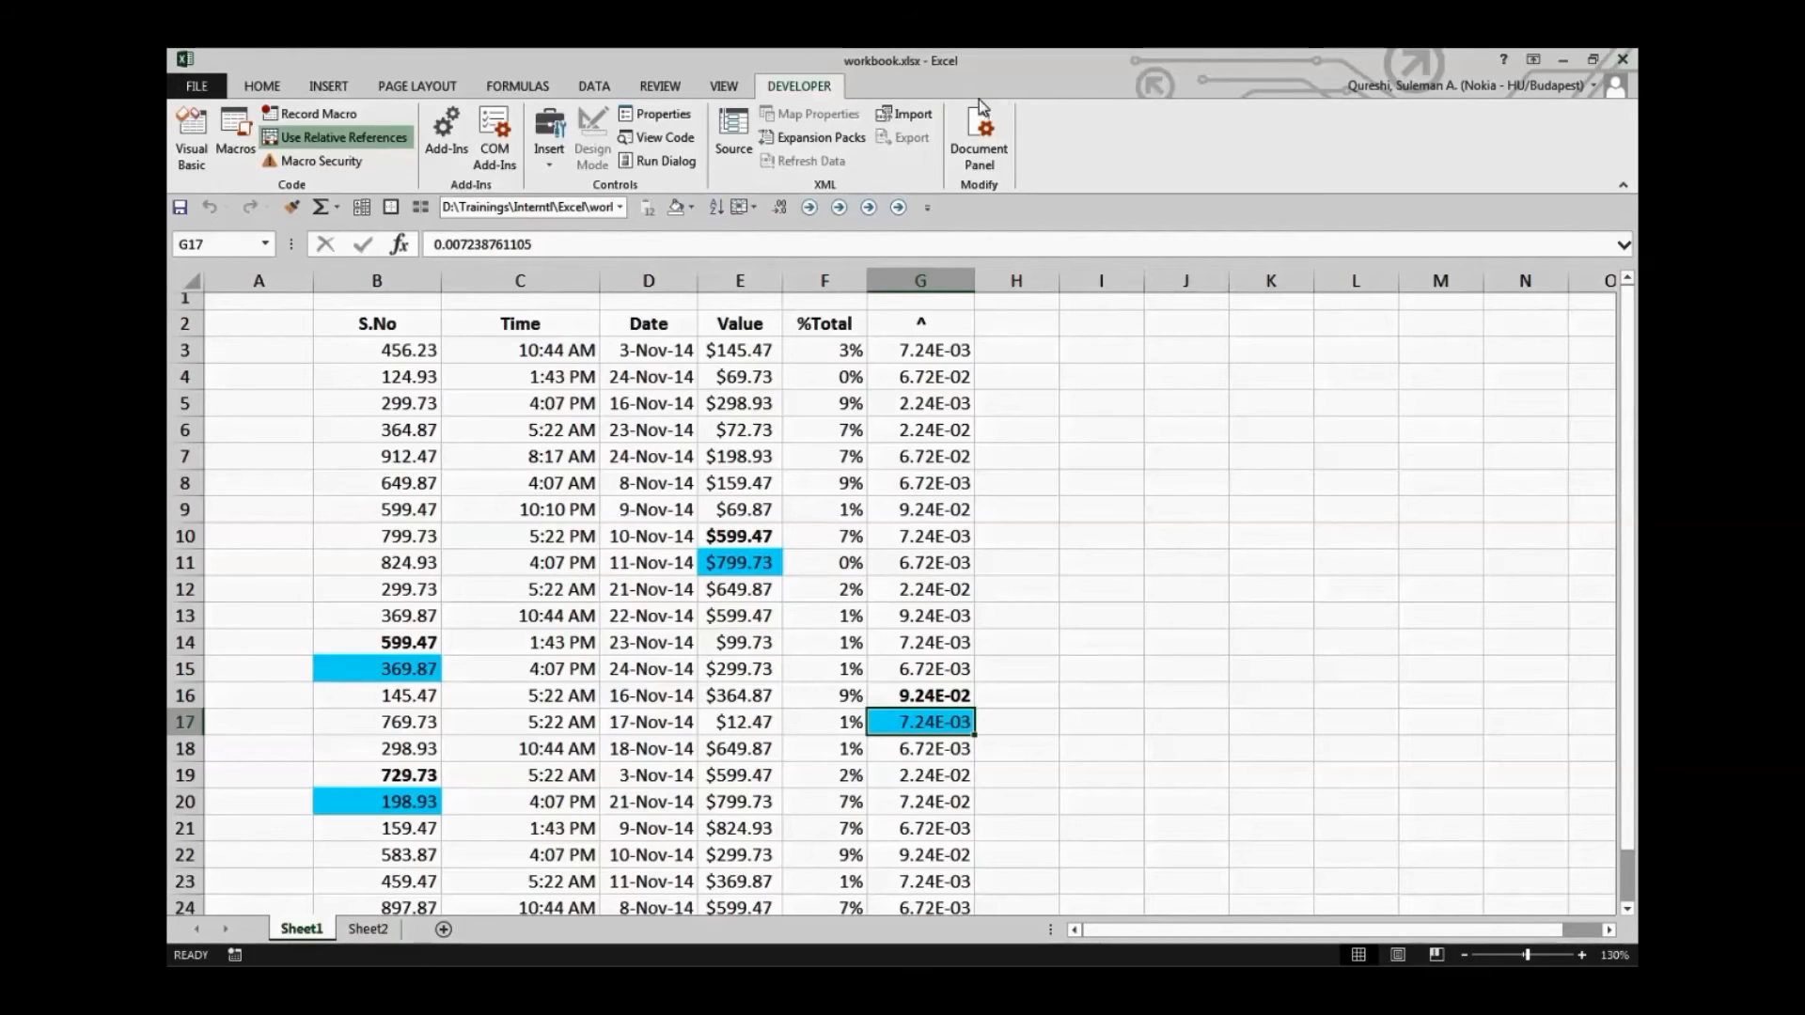
left_click(367, 139)
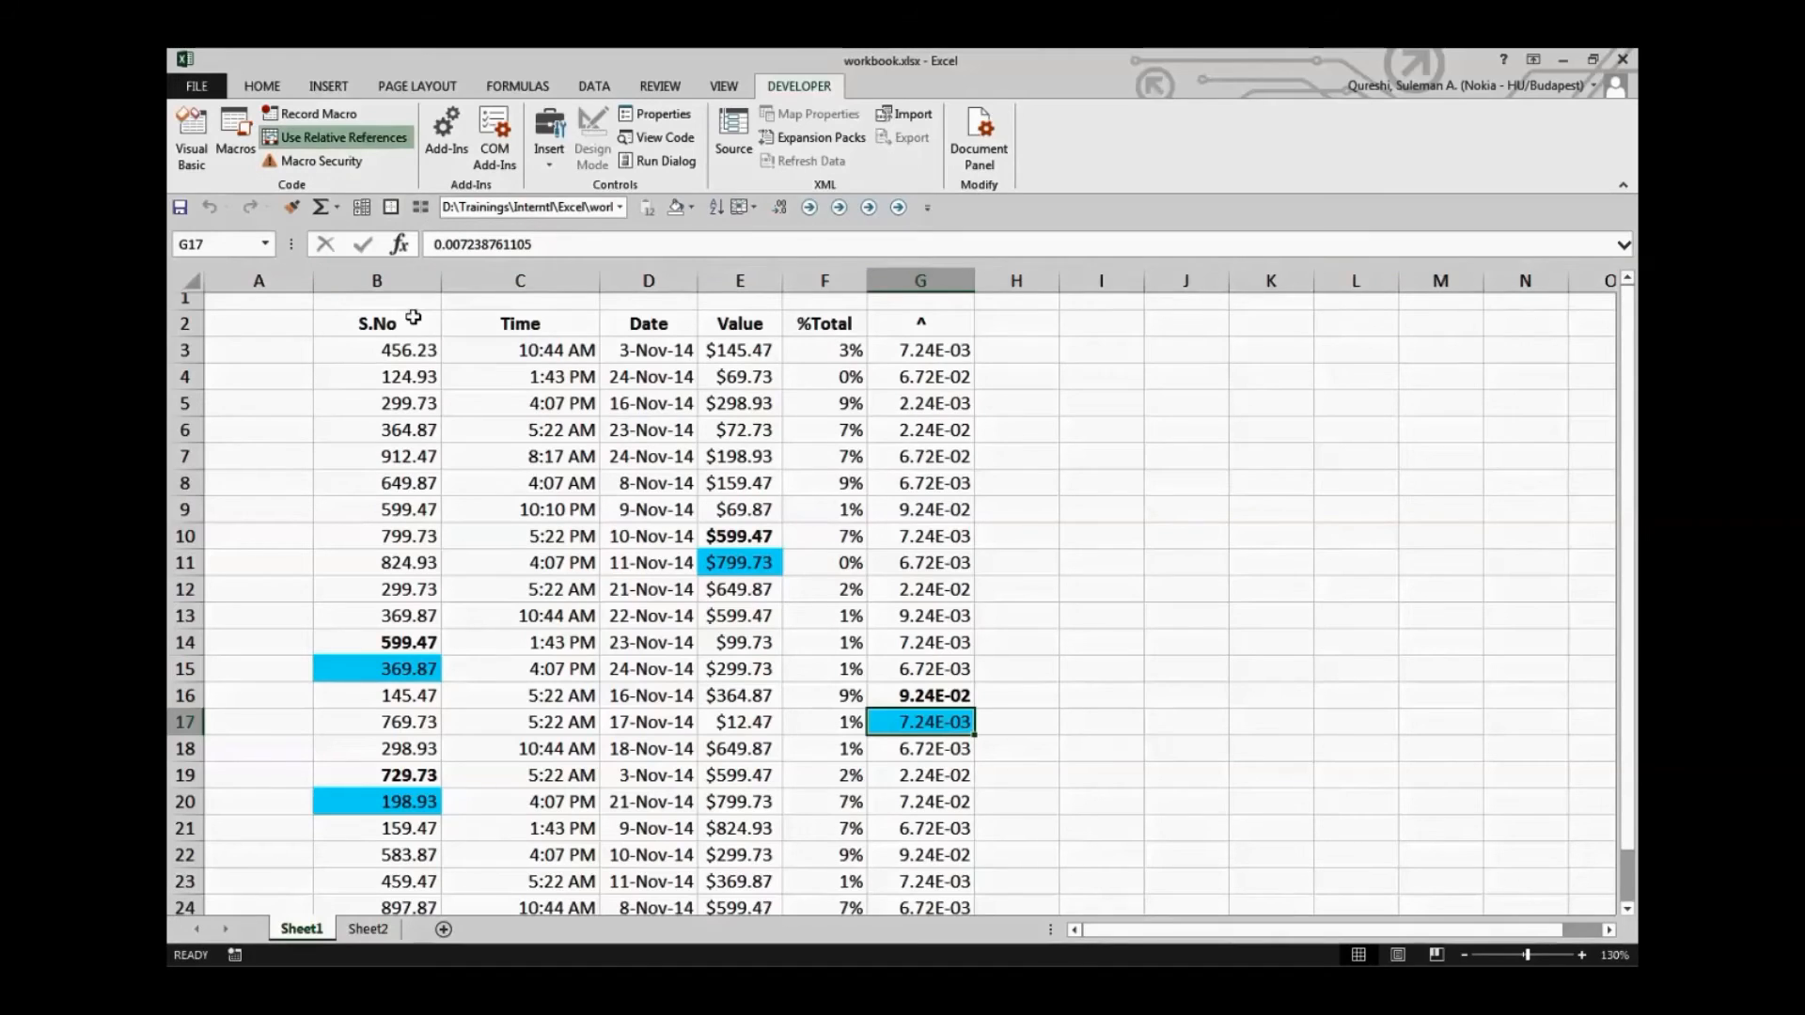